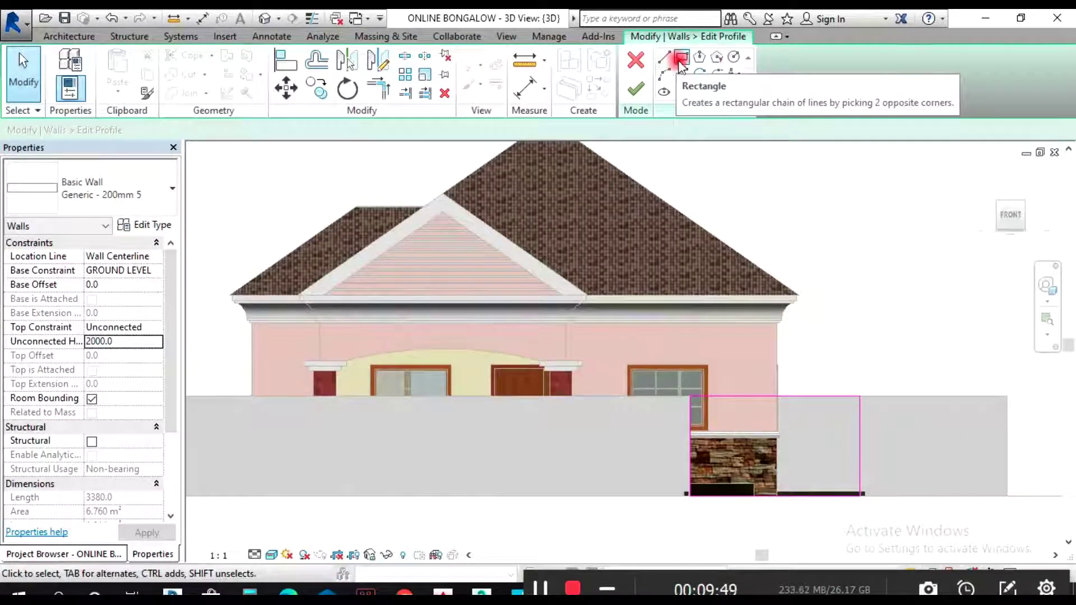
- Sketch a thin horizontal slot rectangle about 3200 mm by 100 mm near the top of the gate wall's profile
{"action": "left_click", "coordinate": [680, 58]}
{"action": "scroll", "coordinate": [680, 432], "scroll_direction": "up", "scroll_amount": 2}
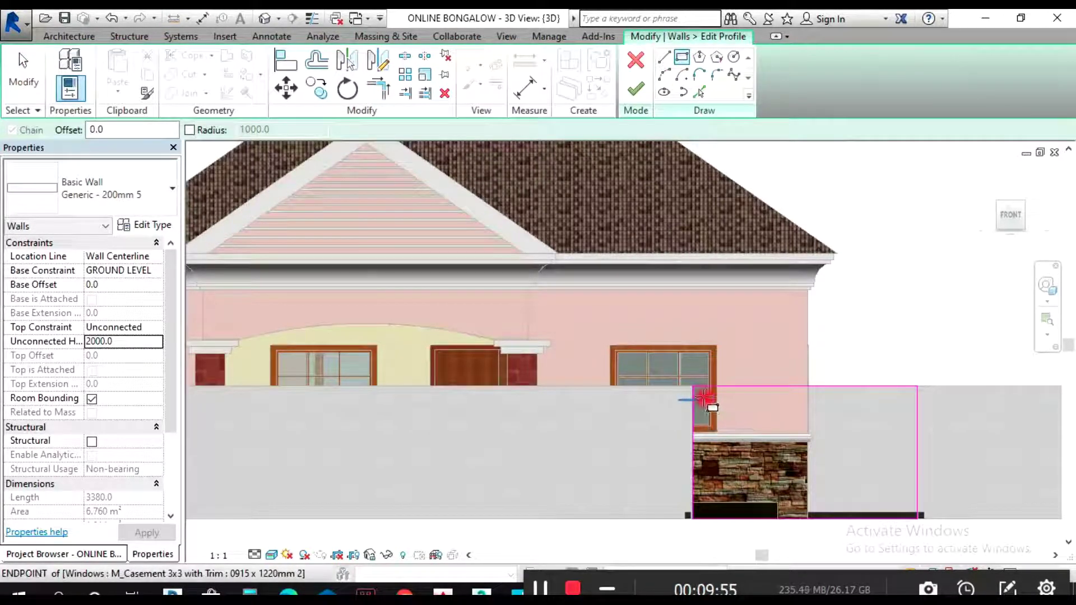
{"action": "scroll", "coordinate": [701, 396], "scroll_direction": "up", "scroll_amount": 1}
{"action": "left_click", "coordinate": [700, 395]}
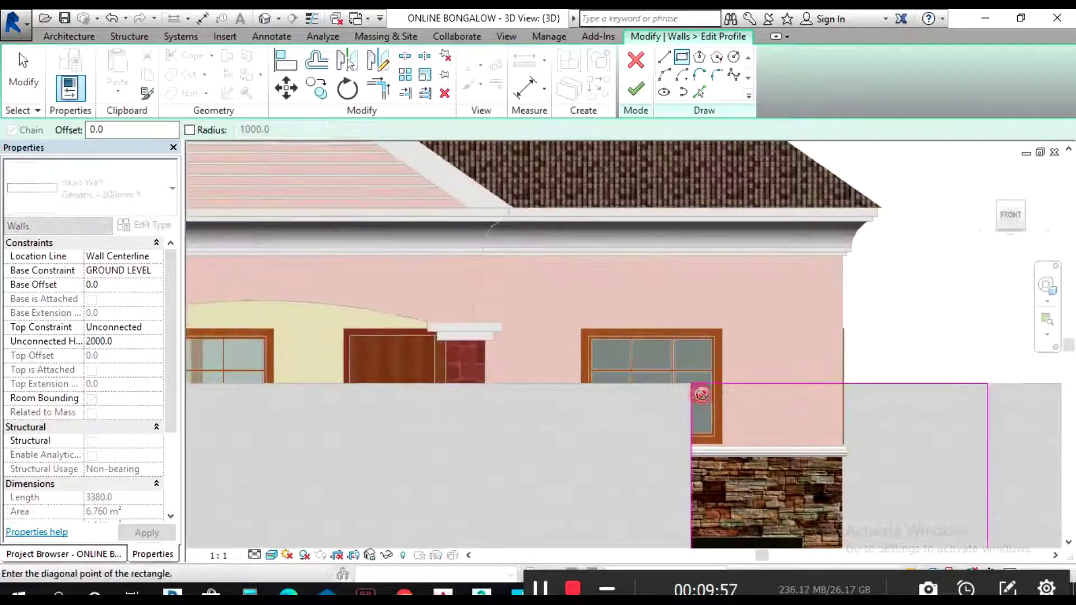
{"action": "scroll", "coordinate": [701, 395], "scroll_direction": "down", "scroll_amount": 1}
{"action": "scroll", "coordinate": [895, 398], "scroll_direction": "up", "scroll_amount": 1}
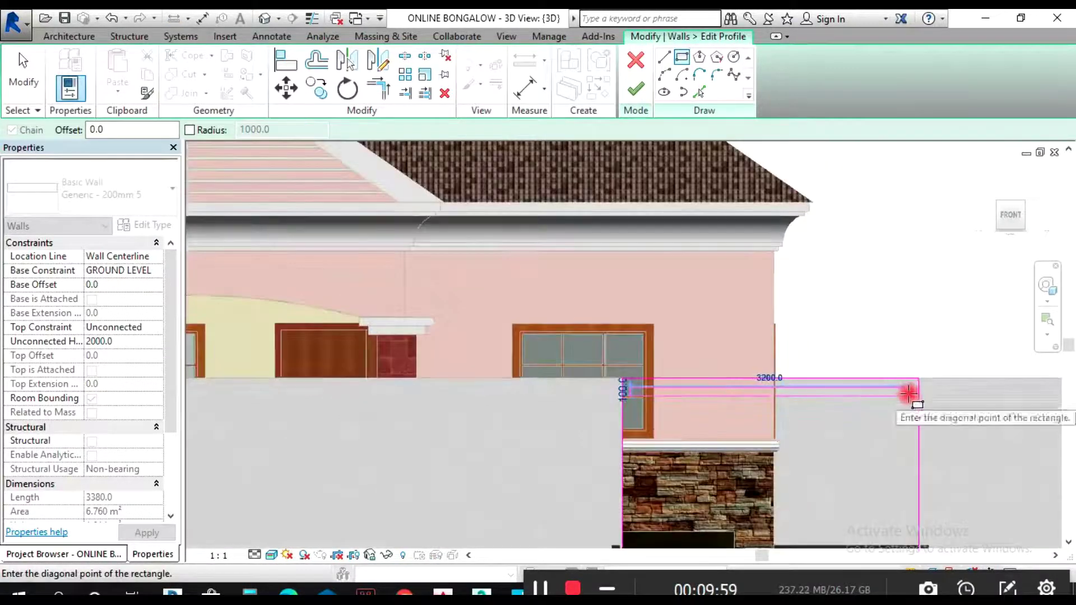
{"action": "left_click", "coordinate": [909, 394]}
{"action": "key", "text": "Escape"}
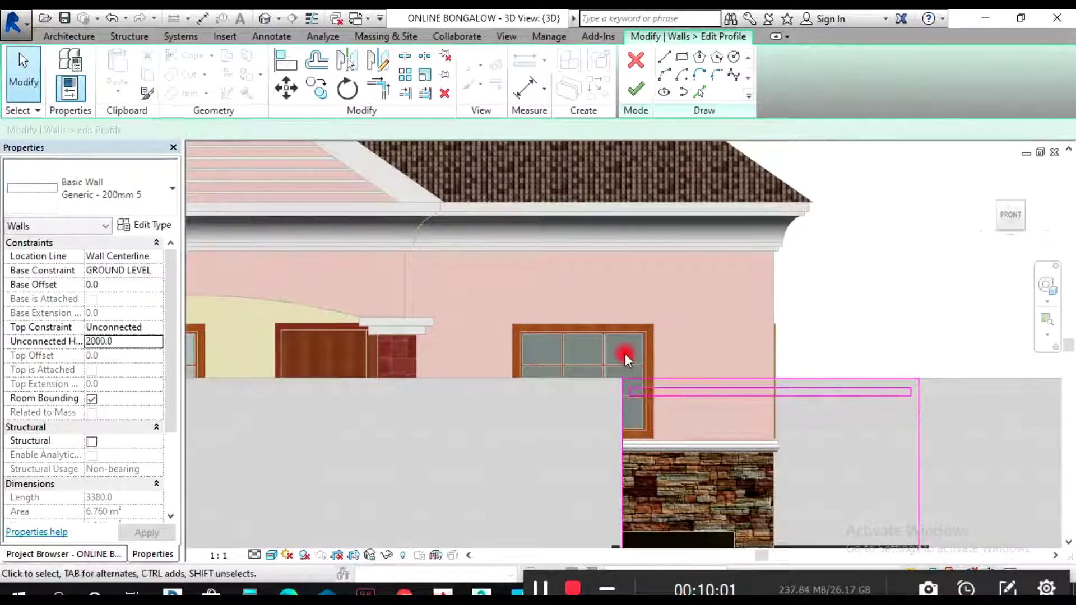
- Copy the slot rectangle repeatedly downward at even spacing through the upper part of the gate wall's profile
{"action": "mouse_move", "coordinate": [713, 408]}
{"action": "left_mouse_down"}
{"action": "mouse_move", "coordinate": [939, 442]}
{"action": "mouse_move", "coordinate": [917, 441]}
{"action": "left_mouse_up"}
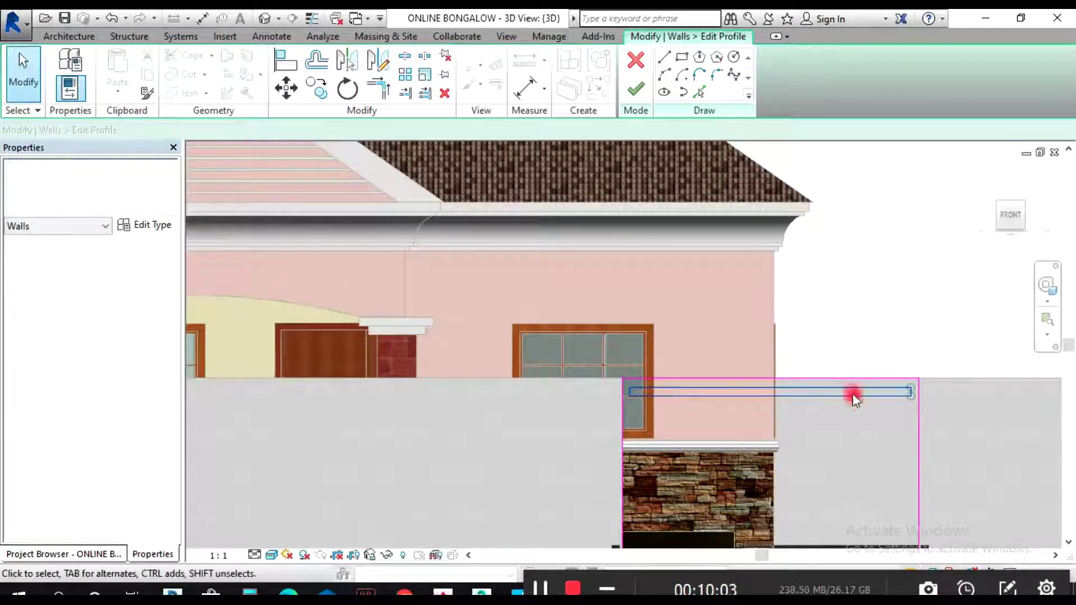
{"action": "left_click", "coordinate": [333, 87]}
{"action": "scroll", "coordinate": [639, 336], "scroll_direction": "up", "scroll_amount": 2}
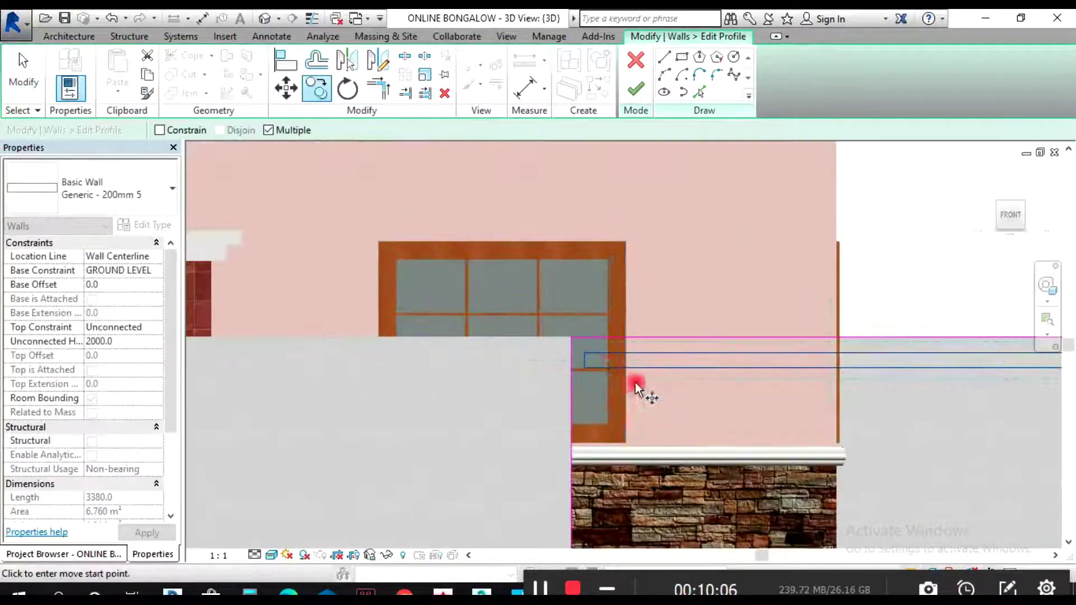
{"action": "left_click", "coordinate": [585, 362]}
{"action": "left_click", "coordinate": [586, 393]}
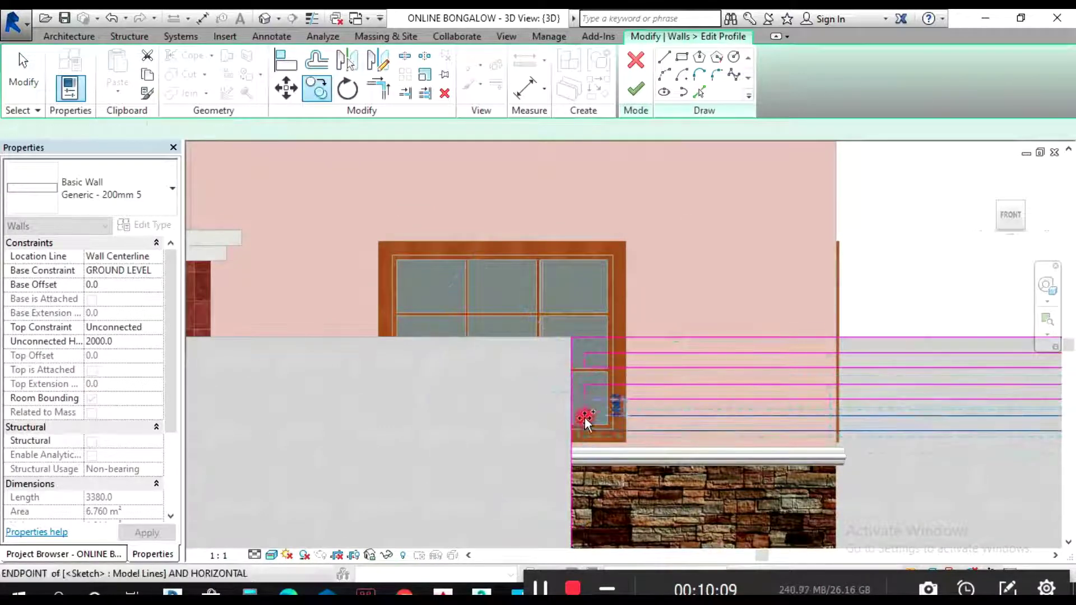
{"action": "left_click", "coordinate": [584, 420]}
{"action": "left_click", "coordinate": [584, 461]}
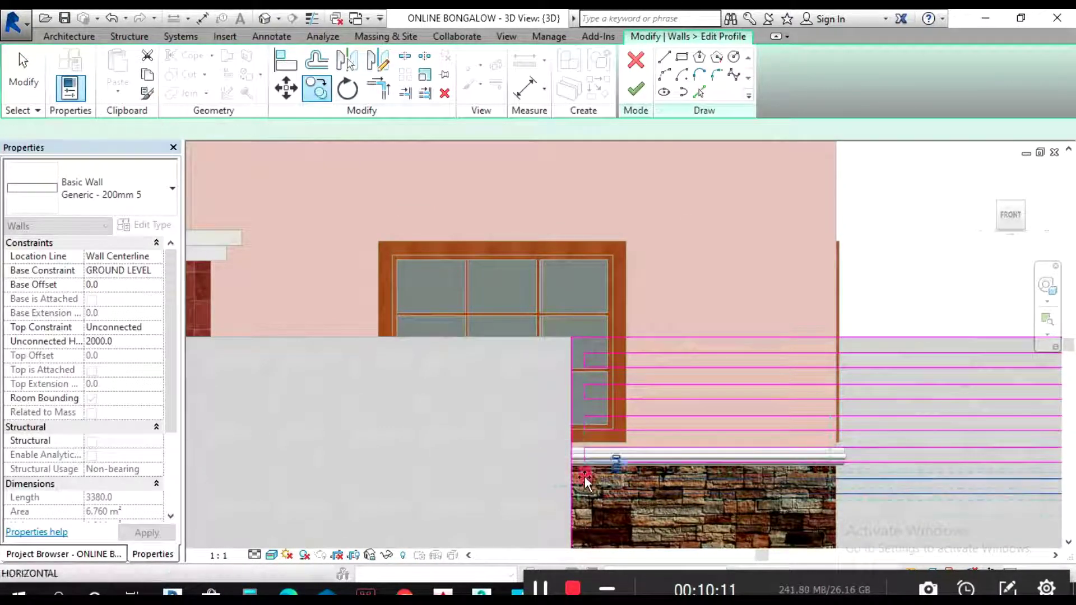
- Continue copying slots down to near the base of the gate wall and finish the profile edit
{"action": "scroll", "coordinate": [607, 492], "scroll_direction": "down", "scroll_amount": 2}
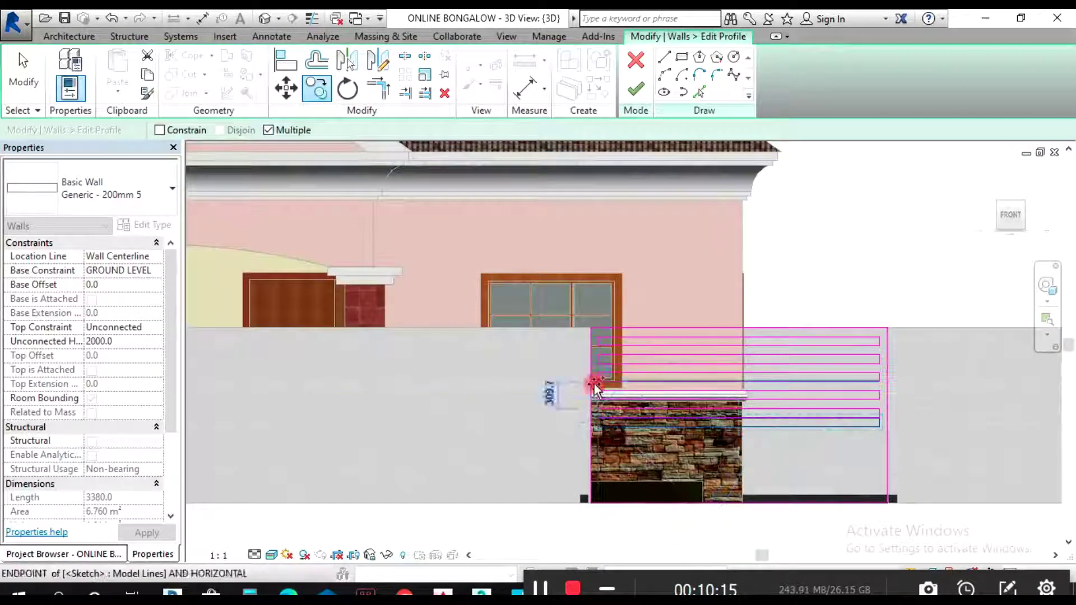
{"action": "scroll", "coordinate": [616, 438], "scroll_direction": "up", "scroll_amount": 3}
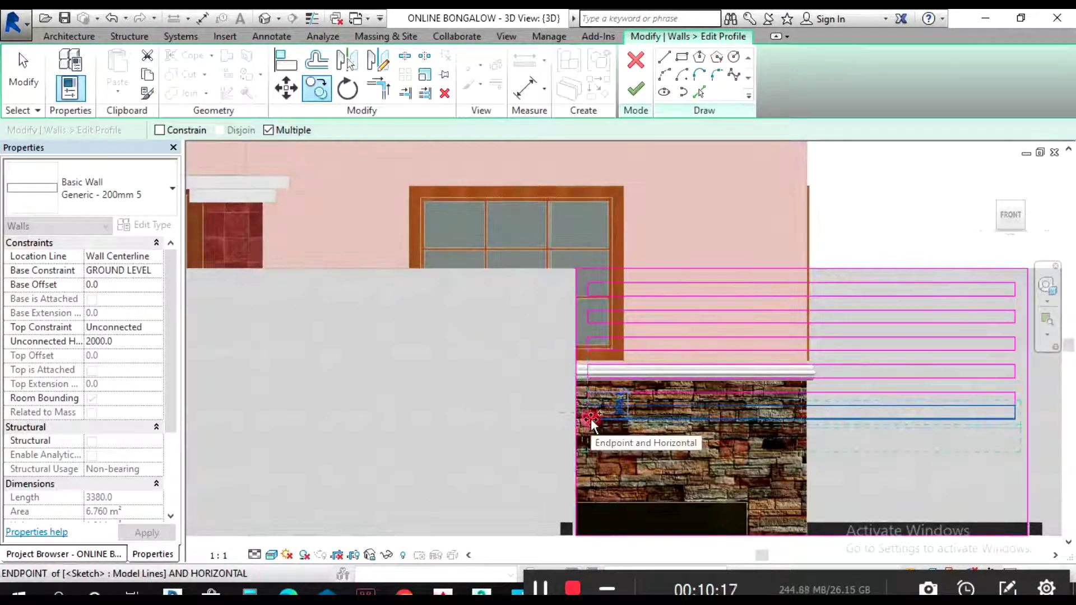
{"action": "left_click", "coordinate": [591, 419]}
{"action": "left_click", "coordinate": [589, 446]}
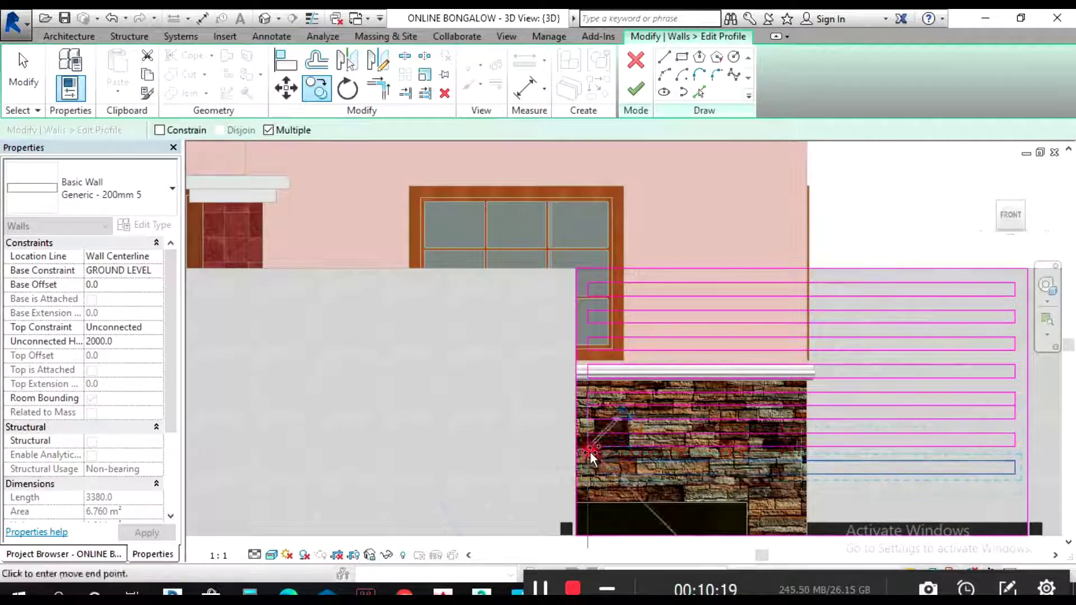
{"action": "left_click", "coordinate": [591, 474]}
{"action": "scroll", "coordinate": [579, 312], "scroll_direction": "down", "scroll_amount": 2}
{"action": "key", "text": "Escape"}
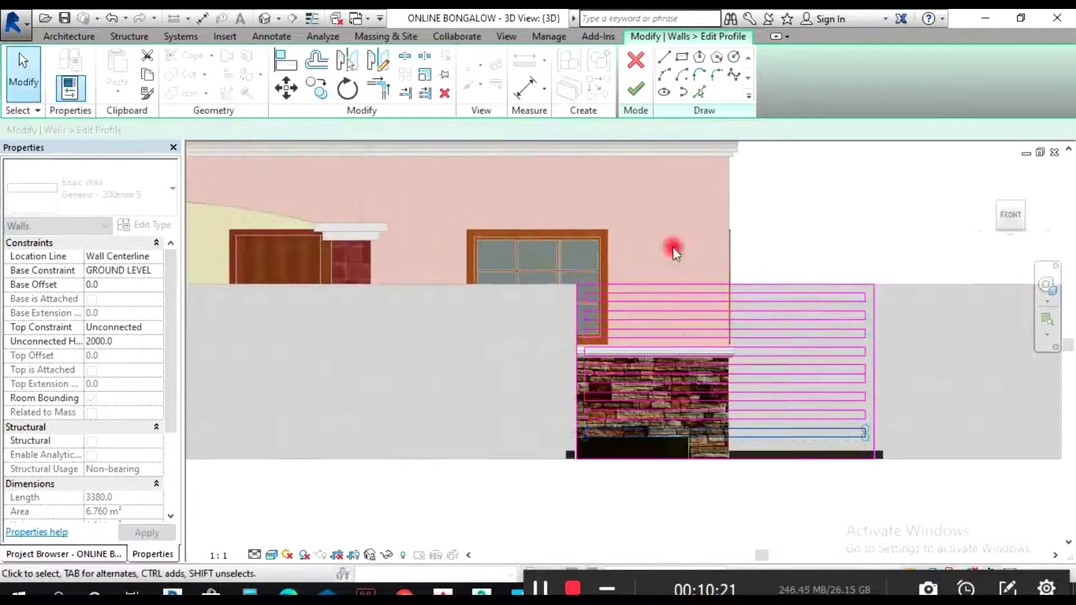
{"action": "left_click", "coordinate": [634, 93]}
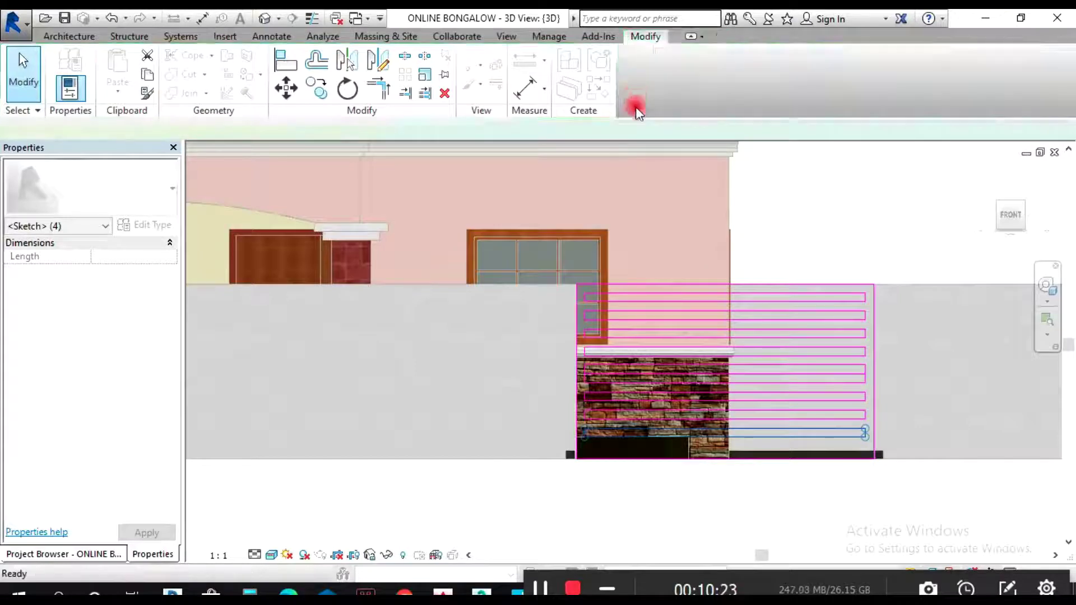
{"action": "key", "text": "Escape"}
- Duplicate the slotted gate wall's type as Generic - 200mm 6
{"action": "left_click", "coordinate": [1043, 289]}
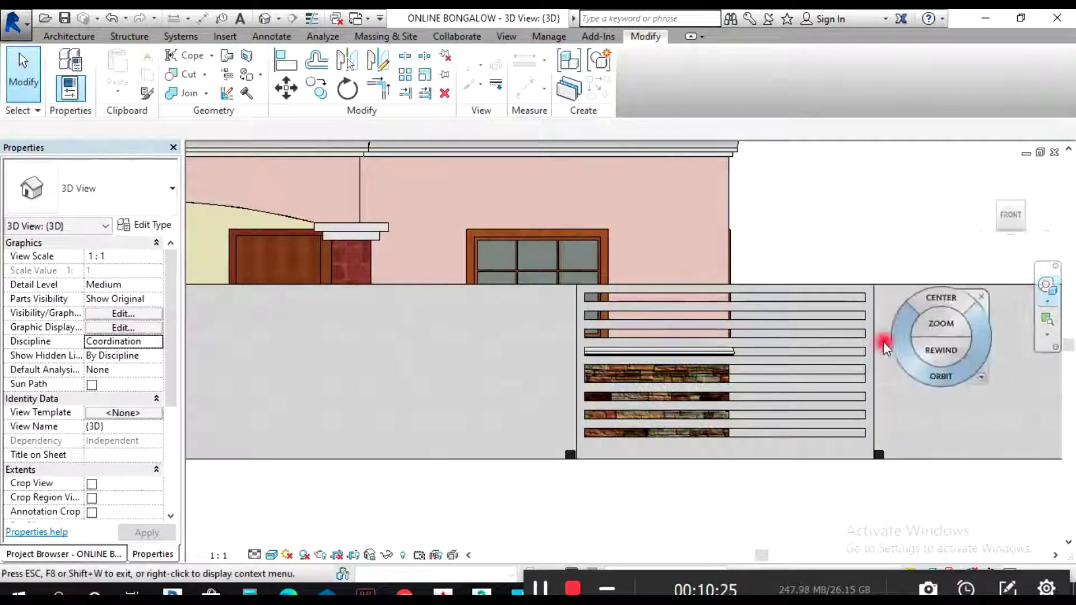
{"action": "left_click_drag", "start_coordinate": [881, 343], "coordinate": [803, 378]}
{"action": "scroll", "coordinate": [803, 379], "scroll_direction": "up", "scroll_amount": 2}
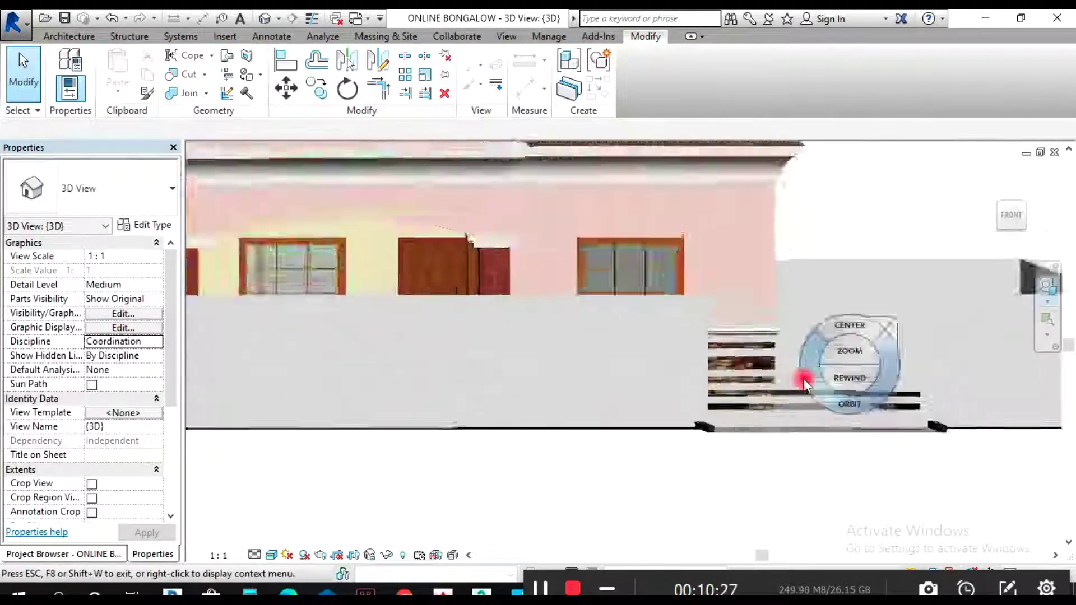
{"action": "key", "text": "Escape"}
{"action": "scroll", "coordinate": [709, 506], "scroll_direction": "down", "scroll_amount": 2}
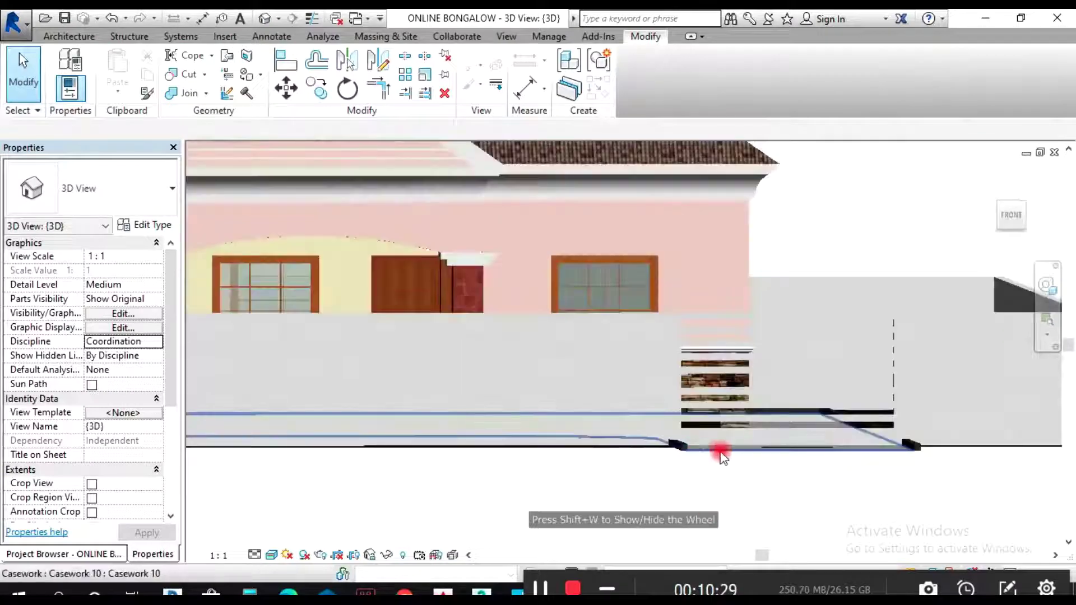
{"action": "left_click", "coordinate": [823, 330]}
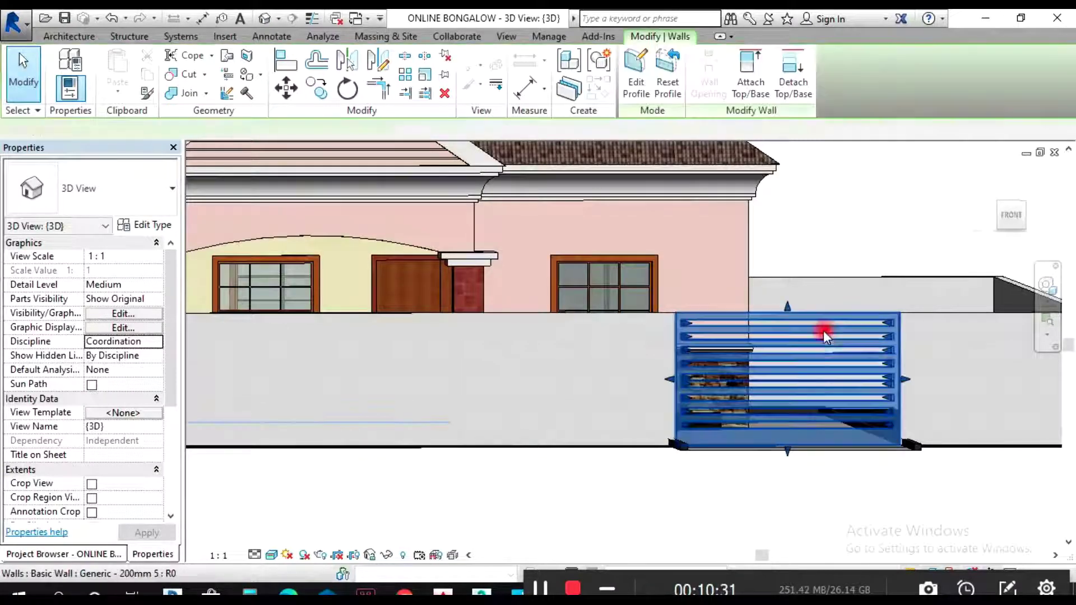
{"action": "left_click", "coordinate": [71, 61]}
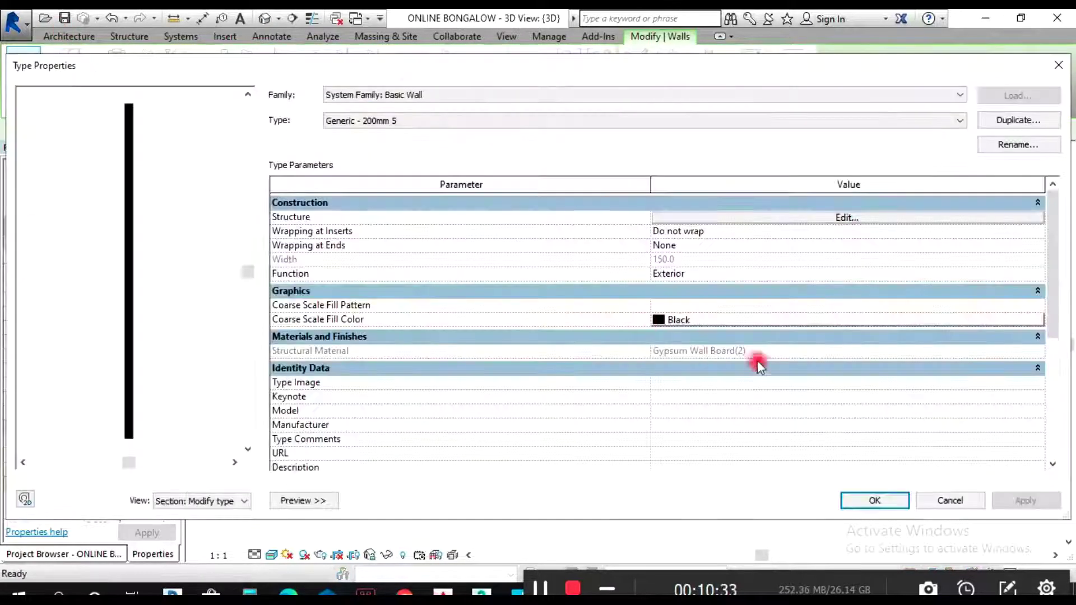
{"action": "left_click", "coordinate": [1011, 121]}
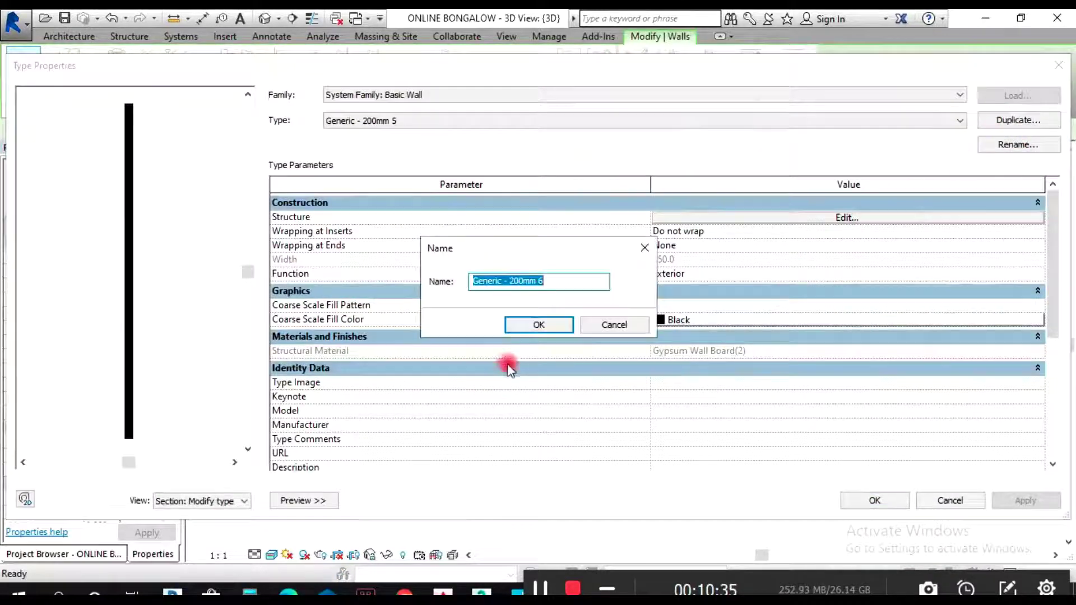
{"action": "left_click", "coordinate": [527, 324]}
- From the structure layer's material setting, filter the project materials to Paint and duplicate the Parking Stripe material
{"action": "left_click", "coordinate": [773, 216]}
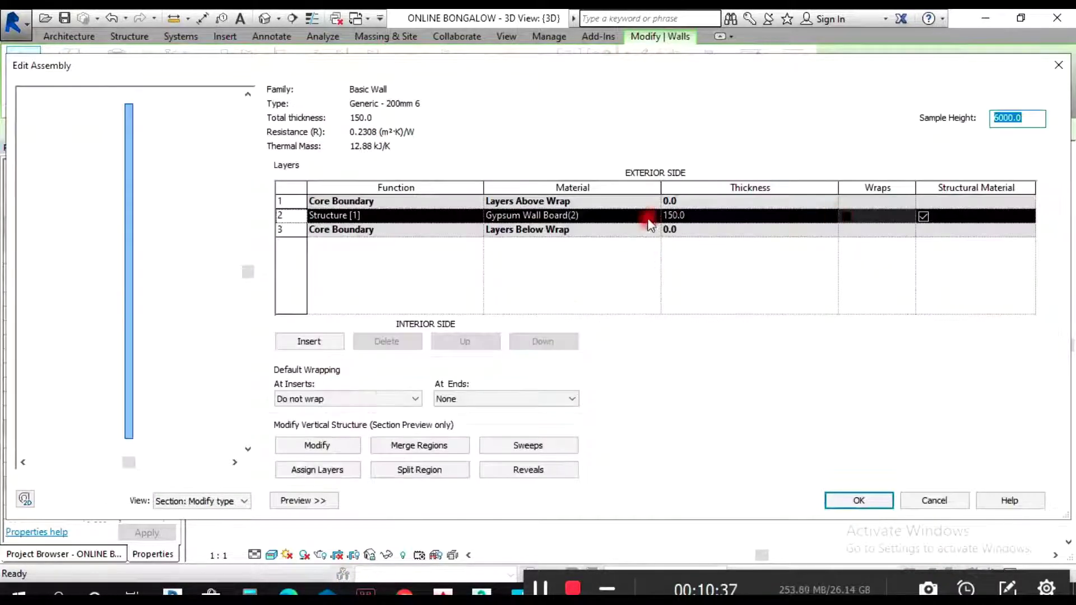
{"action": "left_click", "coordinate": [658, 216]}
{"action": "left_click", "coordinate": [651, 215]}
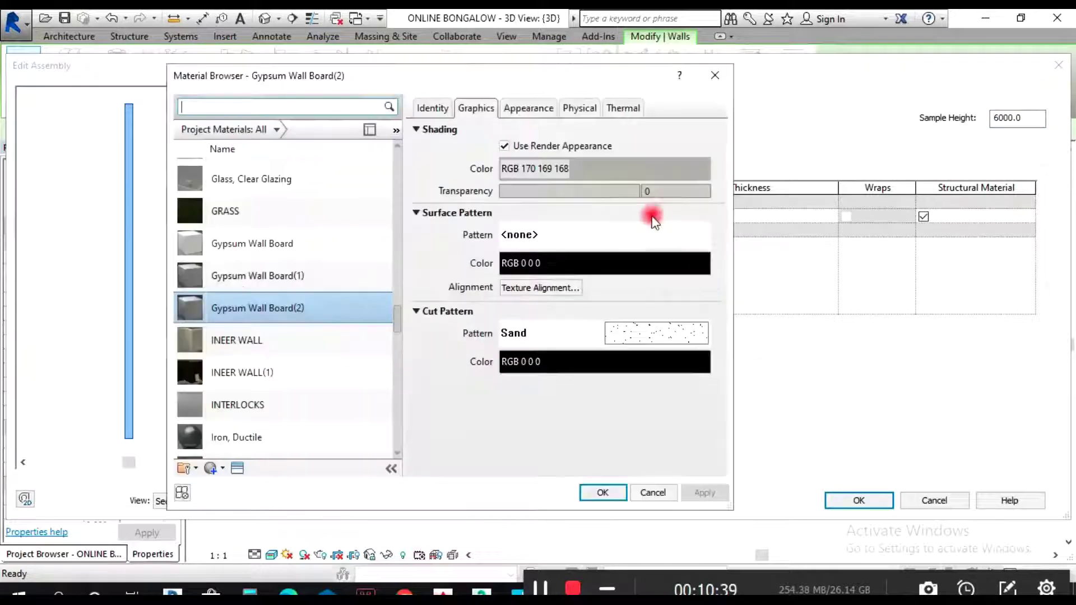
{"action": "left_click", "coordinate": [527, 110]}
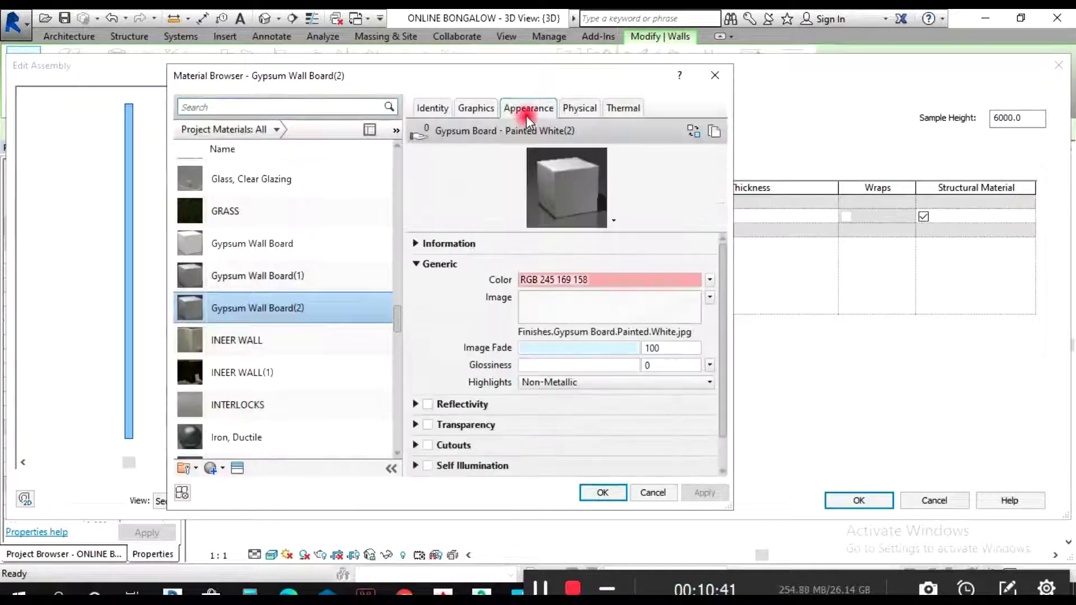
{"action": "left_click", "coordinate": [484, 112]}
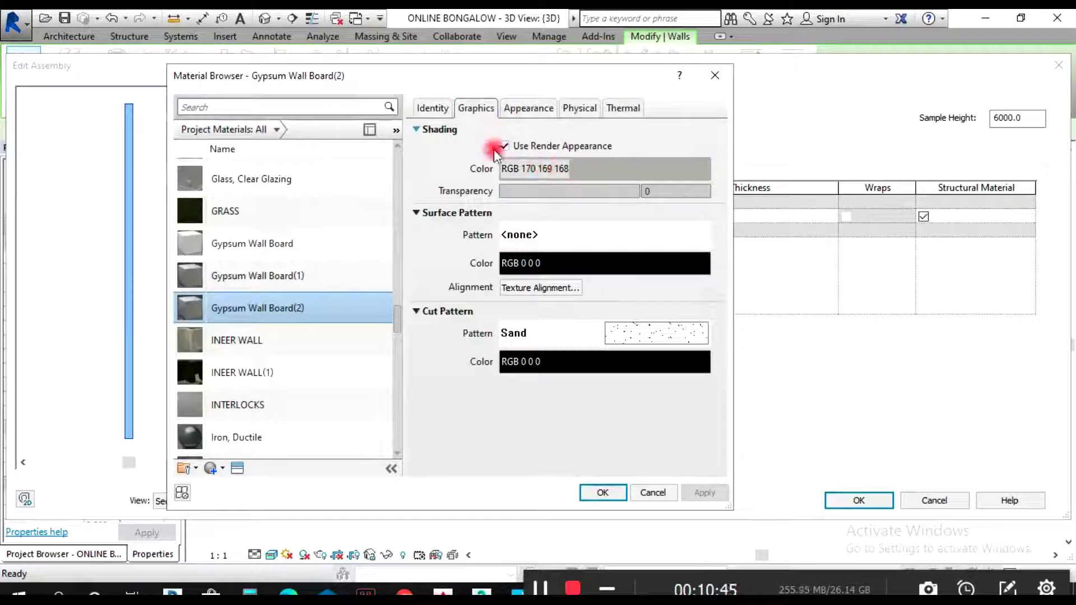
{"action": "left_click", "coordinate": [277, 129]}
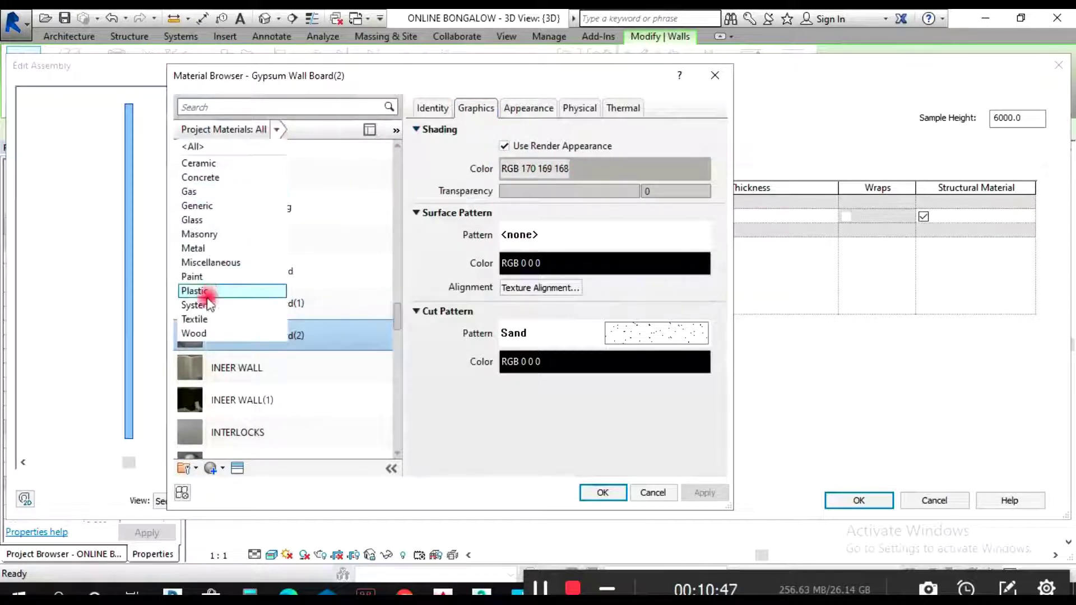
{"action": "left_click", "coordinate": [220, 277]}
{"action": "left_click", "coordinate": [255, 281]}
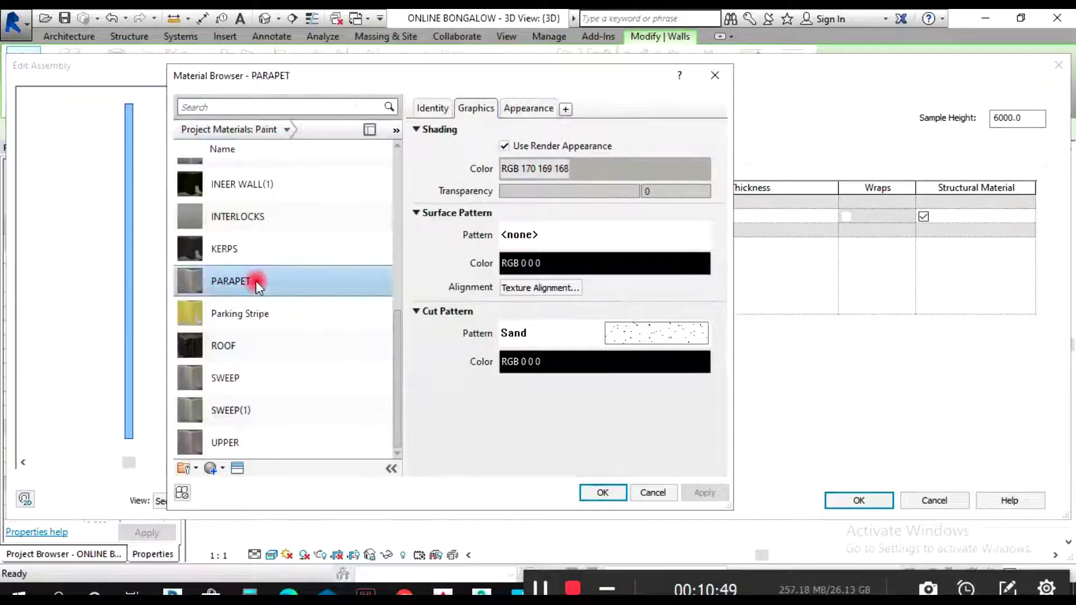
{"action": "left_click", "coordinate": [268, 314]}
{"action": "right_click", "coordinate": [268, 315]}
{"action": "left_click", "coordinate": [305, 343]}
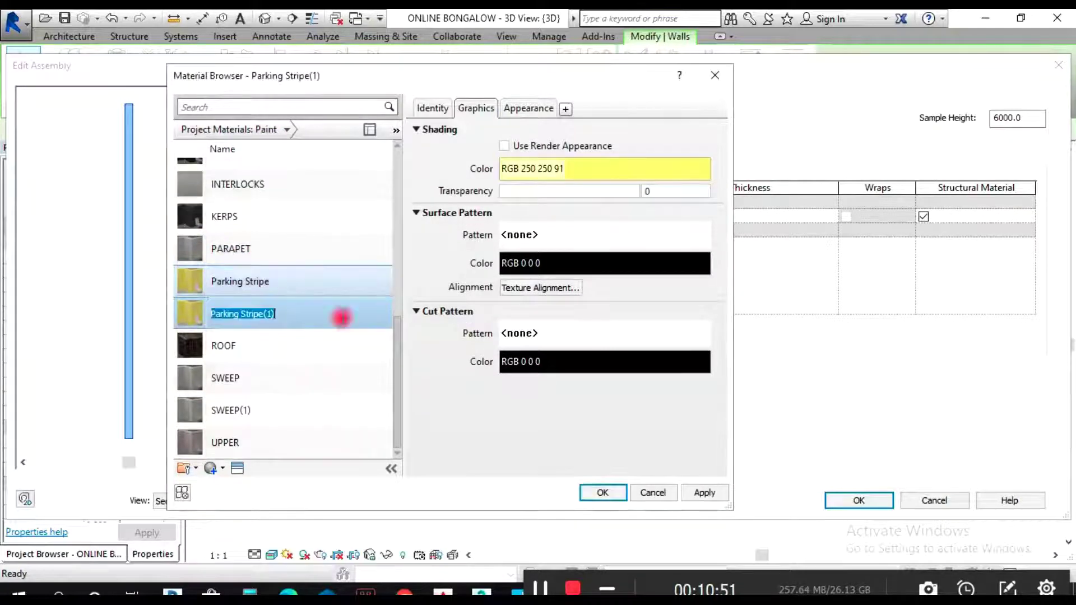
- Make the duplicated material use its render appearance, duplicate that appearance asset, and set its paint colour to RGB 203 96 65
{"action": "left_click", "coordinate": [519, 149]}
{"action": "left_click", "coordinate": [527, 108]}
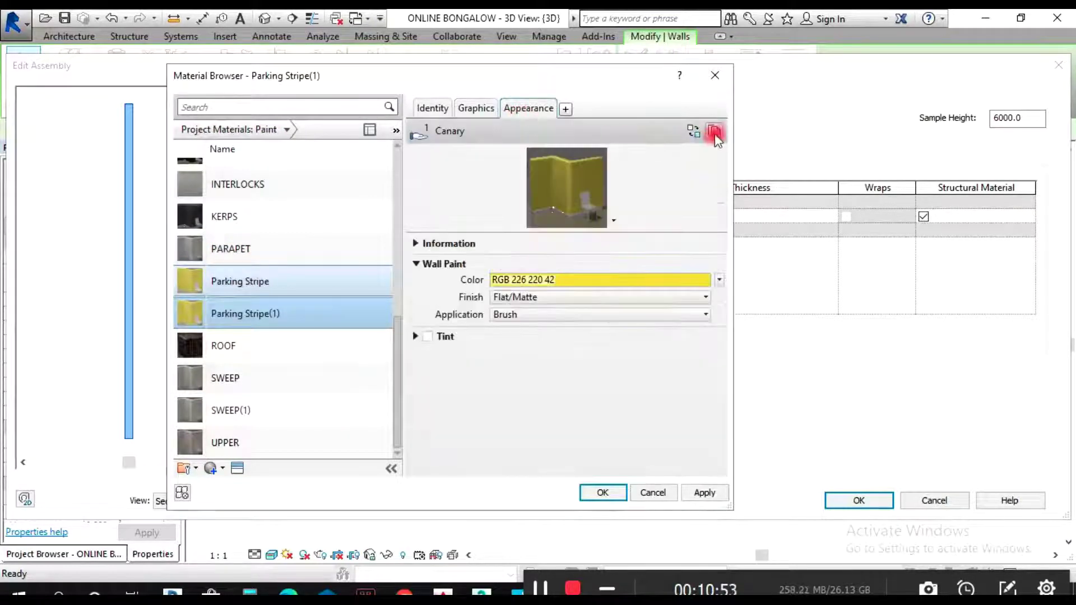
{"action": "left_click", "coordinate": [578, 280]}
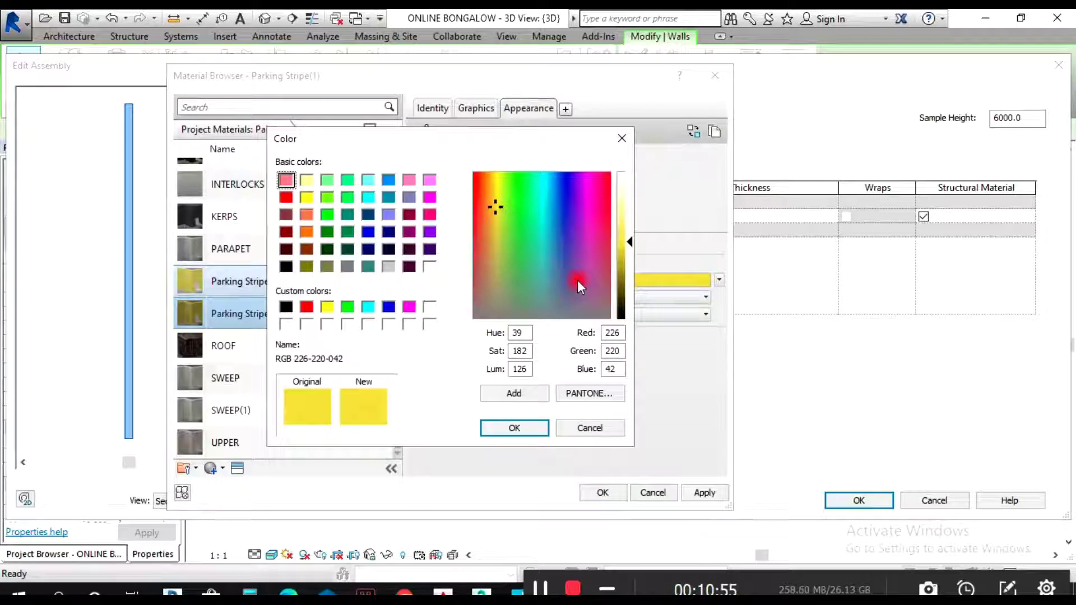
{"action": "left_click", "coordinate": [480, 236]}
{"action": "left_click", "coordinate": [513, 428]}
{"action": "left_click", "coordinate": [700, 493]}
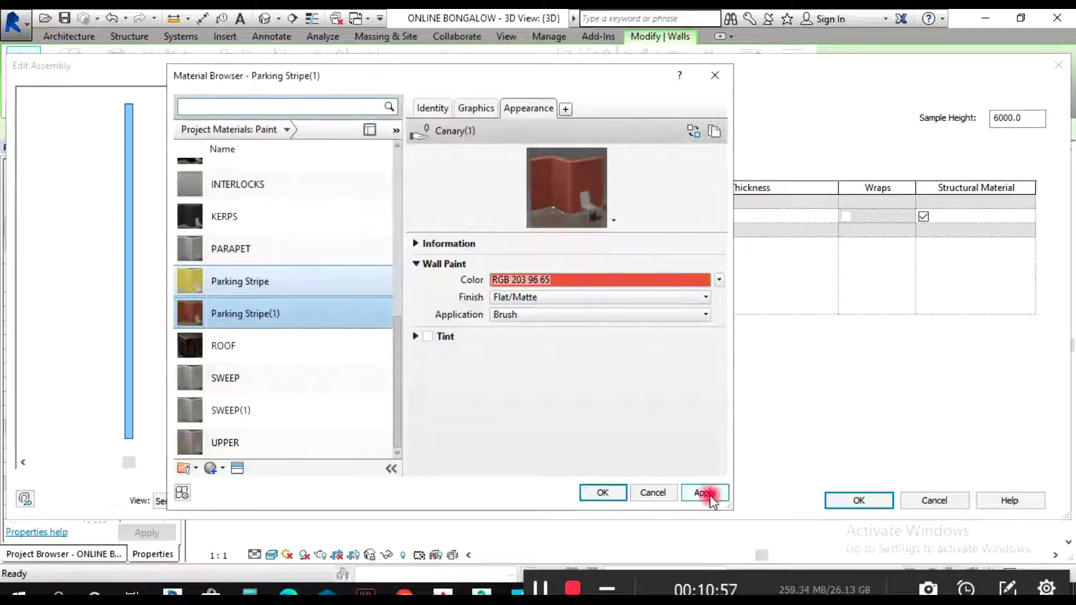
- Assign the new red paint material to the gate wall type's structure layer and apply the type changes
{"action": "left_click", "coordinate": [597, 493]}
{"action": "left_click", "coordinate": [859, 500]}
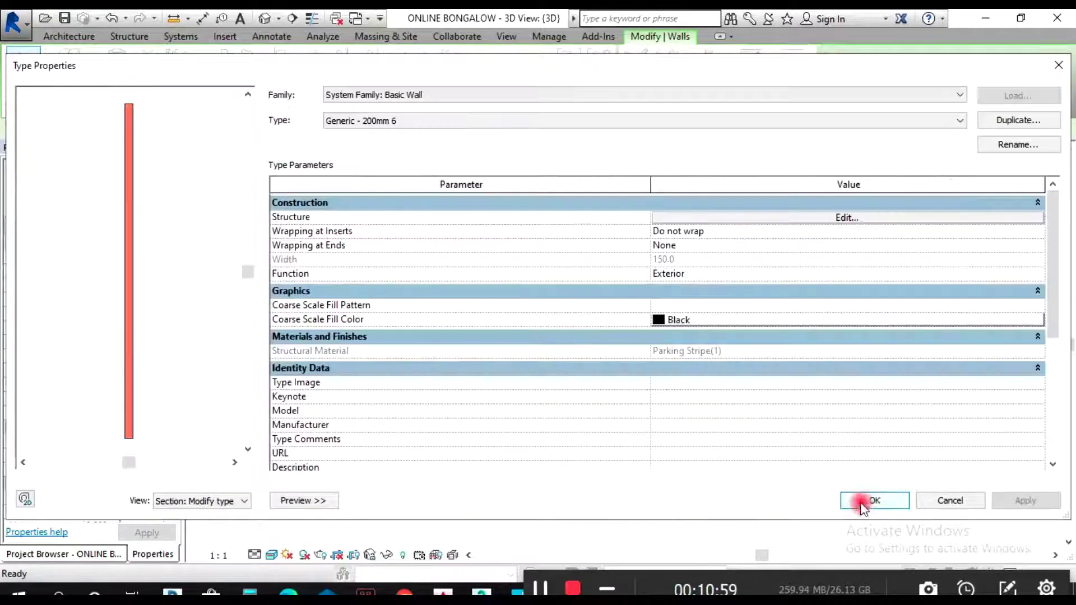
{"action": "left_click", "coordinate": [874, 501]}
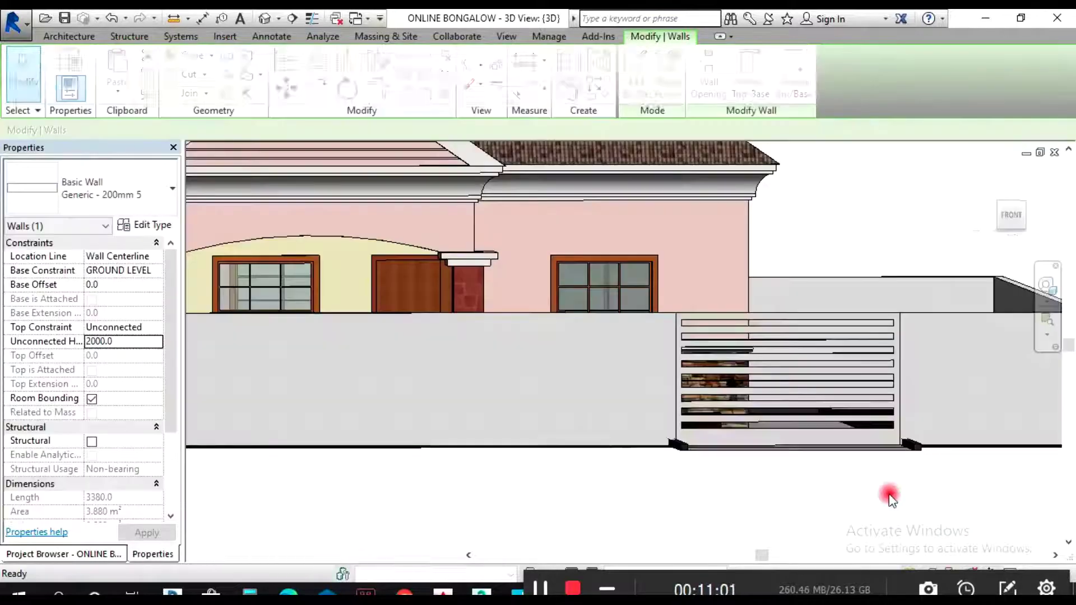
{"action": "left_click", "coordinate": [856, 492]}
- Examine the red slotted gate and its surroundings from an angled 3D view
{"action": "scroll", "coordinate": [819, 448], "scroll_direction": "down", "scroll_amount": 2}
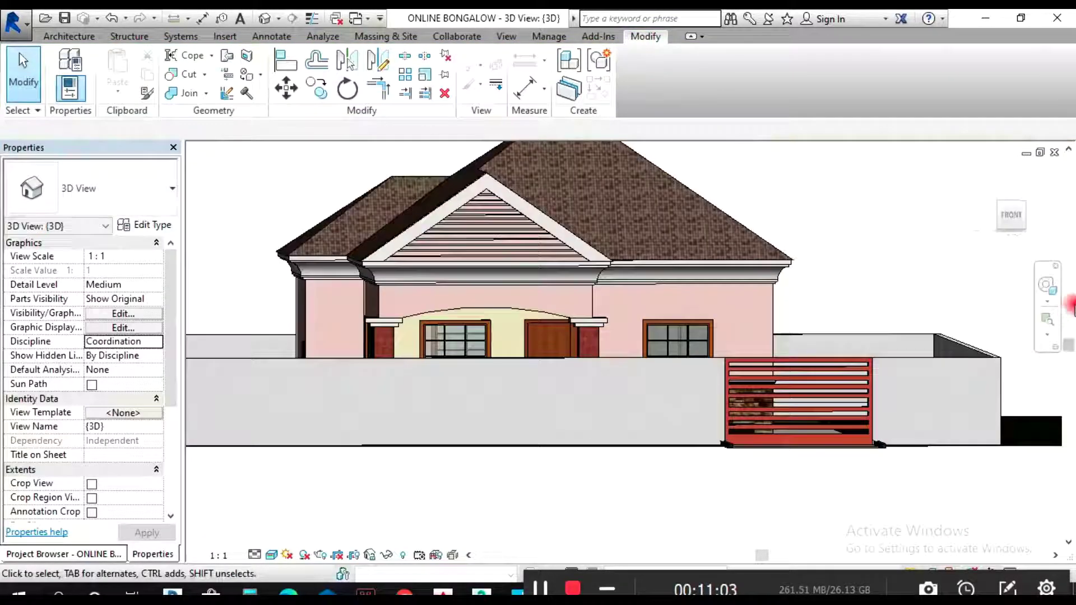
{"action": "left_click", "coordinate": [1047, 289]}
{"action": "left_click_drag", "start_coordinate": [880, 404], "coordinate": [651, 456]}
{"action": "scroll", "coordinate": [694, 444], "scroll_direction": "down", "scroll_amount": 2}
{"action": "scroll", "coordinate": [692, 479], "scroll_direction": "up", "scroll_amount": 3}
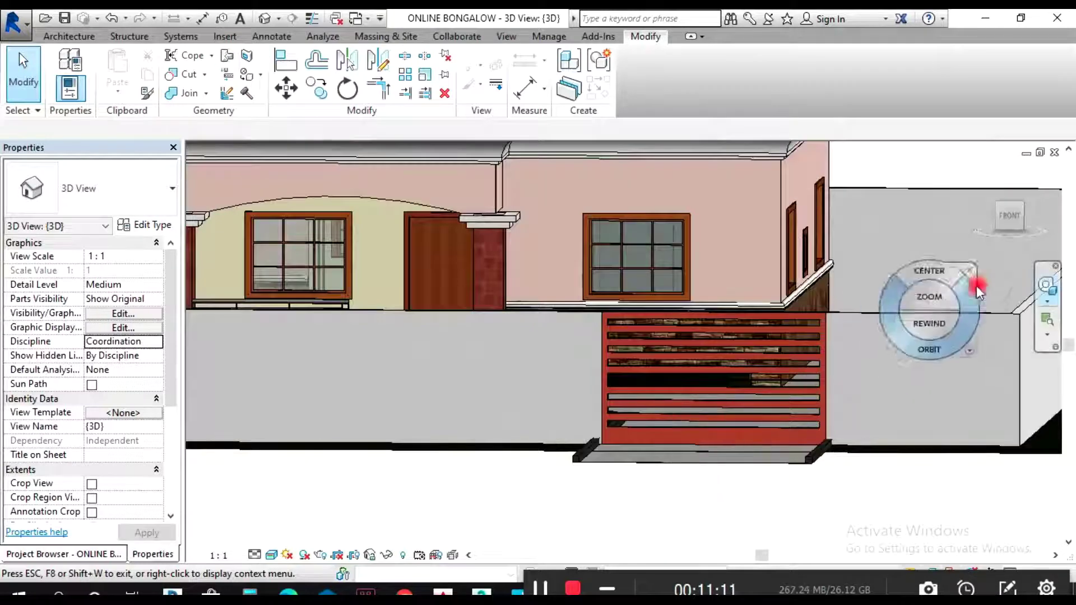
- Try to add a vertical rectangle about 160 mm wide and 1700 mm tall across the slots in the gate wall's profile, working from the front view
{"action": "left_click", "coordinate": [1007, 215]}
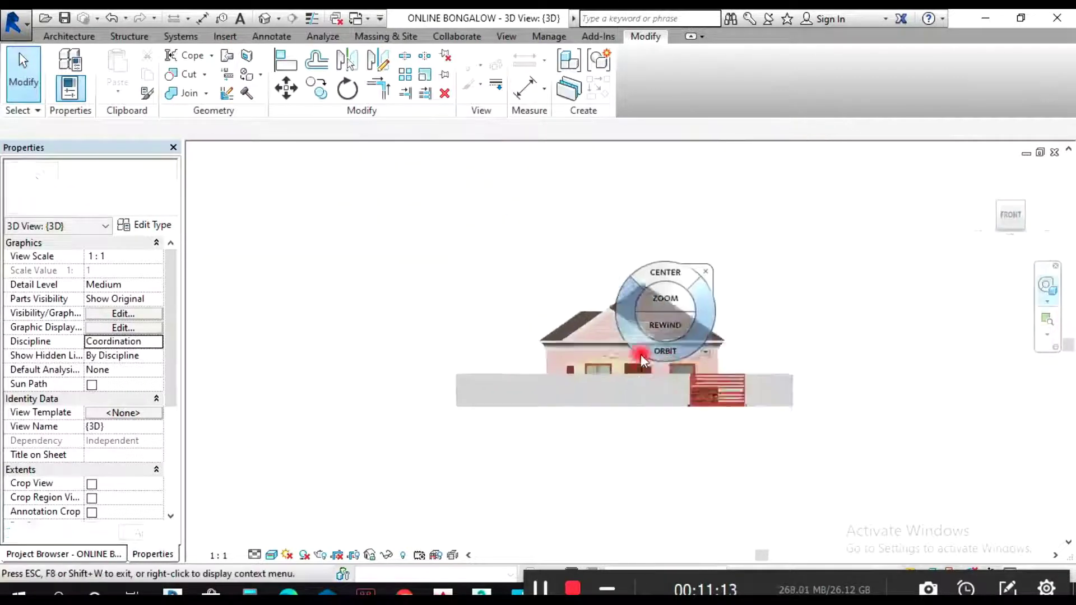
{"action": "scroll", "coordinate": [695, 400], "scroll_direction": "up", "scroll_amount": 5}
{"action": "key", "text": "Escape"}
{"action": "left_click", "coordinate": [702, 301]}
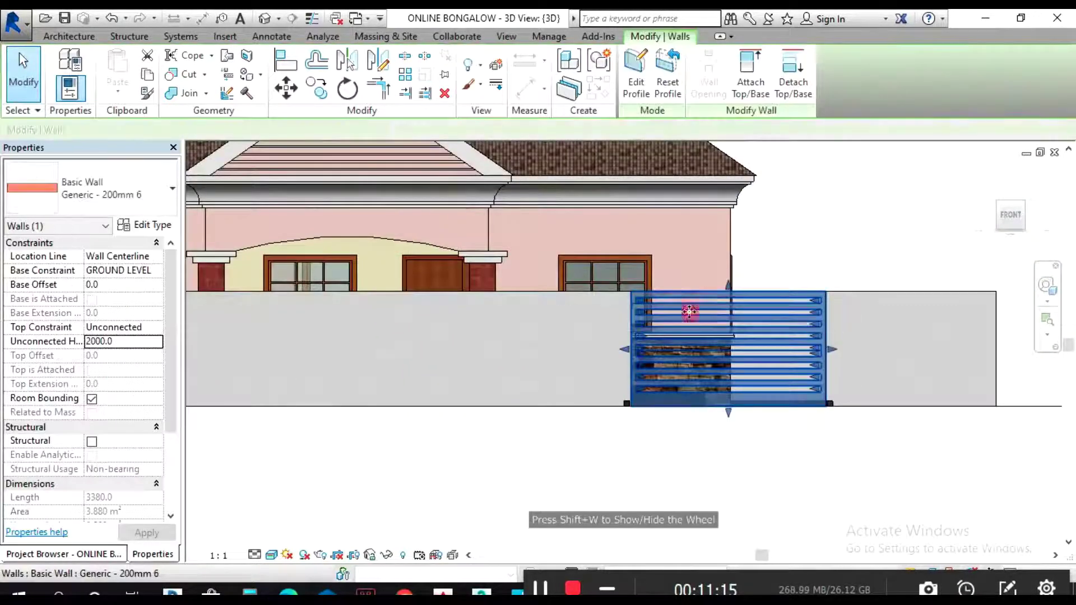
{"action": "left_click", "coordinate": [635, 72]}
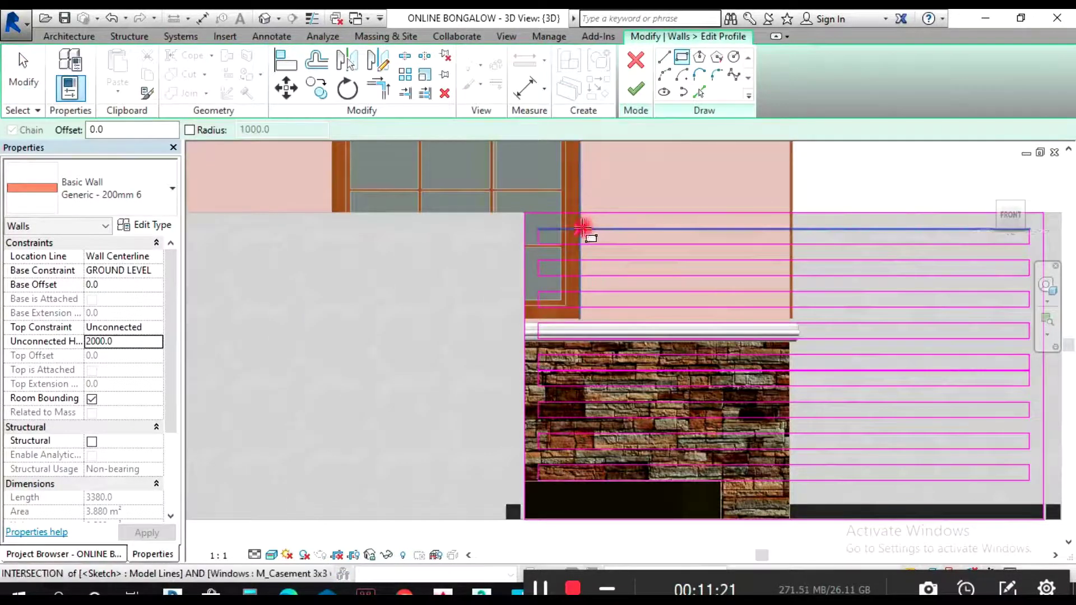
{"action": "left_click", "coordinate": [582, 226]}
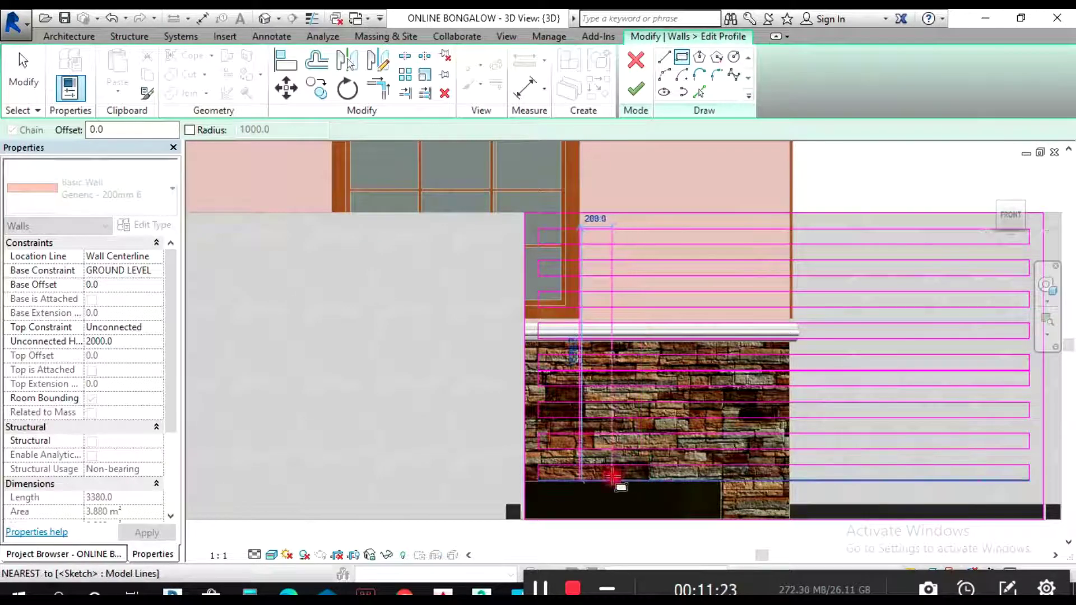
{"action": "left_click", "coordinate": [604, 491]}
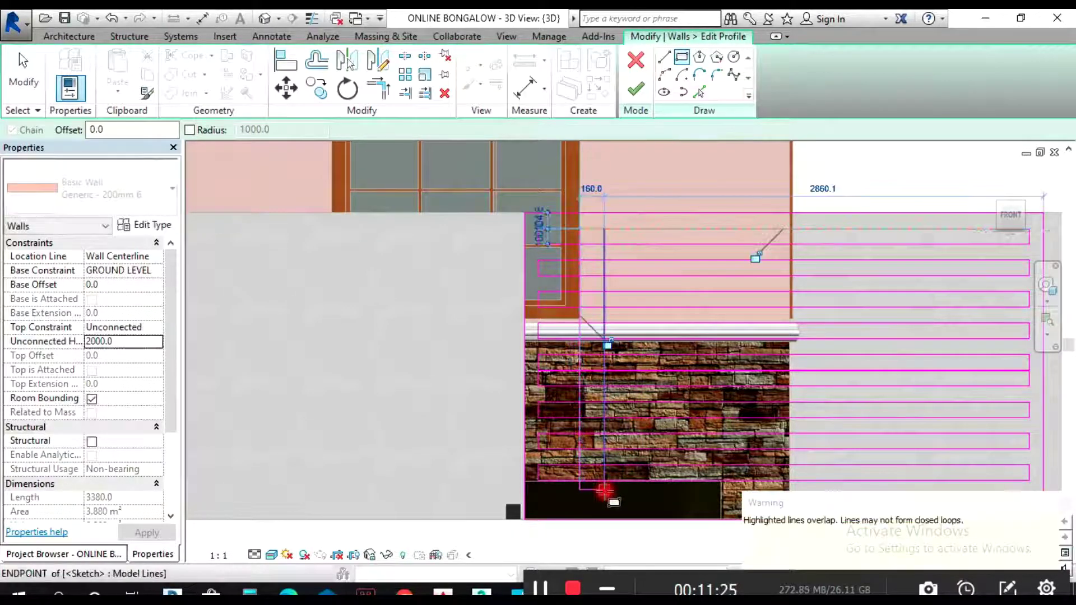
{"action": "key", "text": "Escape"}
{"action": "key", "text": "Escape"}
{"action": "scroll", "coordinate": [588, 223], "scroll_direction": "up", "scroll_amount": 3}
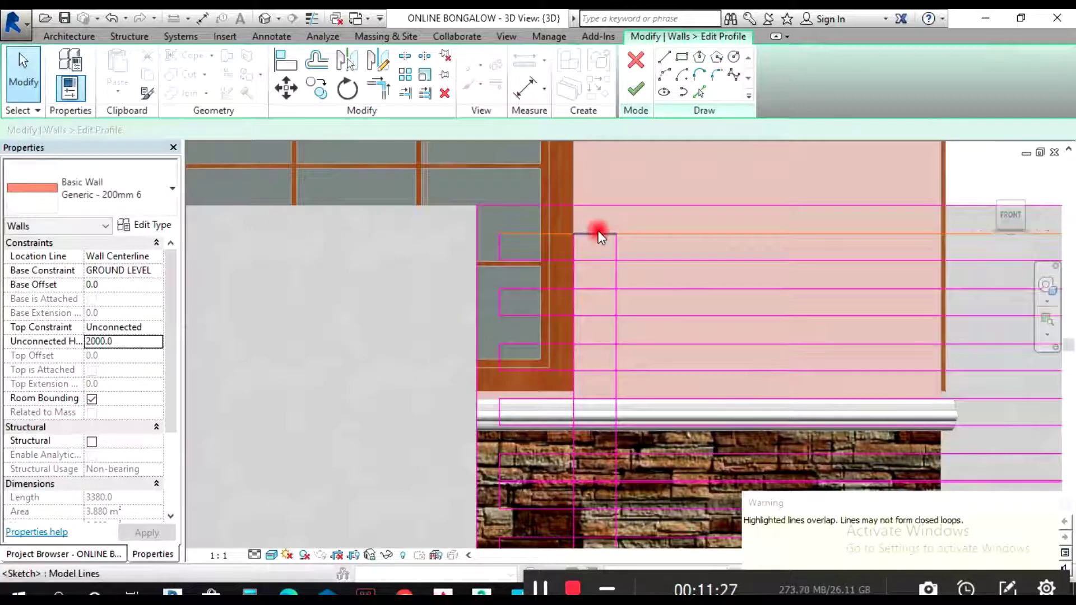
- Try to narrow the vertical rectangle in the gate profile by nudging its left edge towards its right edge
{"action": "left_click", "coordinate": [597, 231]}
{"action": "key", "text": "Escape"}
{"action": "scroll", "coordinate": [598, 234], "scroll_direction": "down", "scroll_amount": 4}
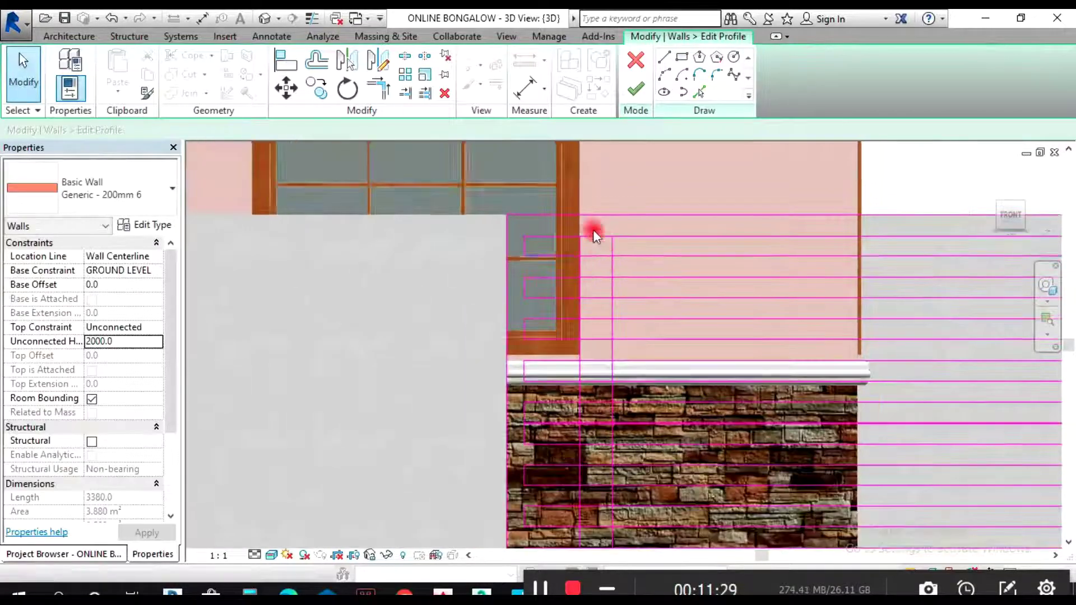
{"action": "scroll", "coordinate": [619, 473], "scroll_direction": "up", "scroll_amount": 3}
{"action": "scroll", "coordinate": [613, 472], "scroll_direction": "down", "scroll_amount": 2}
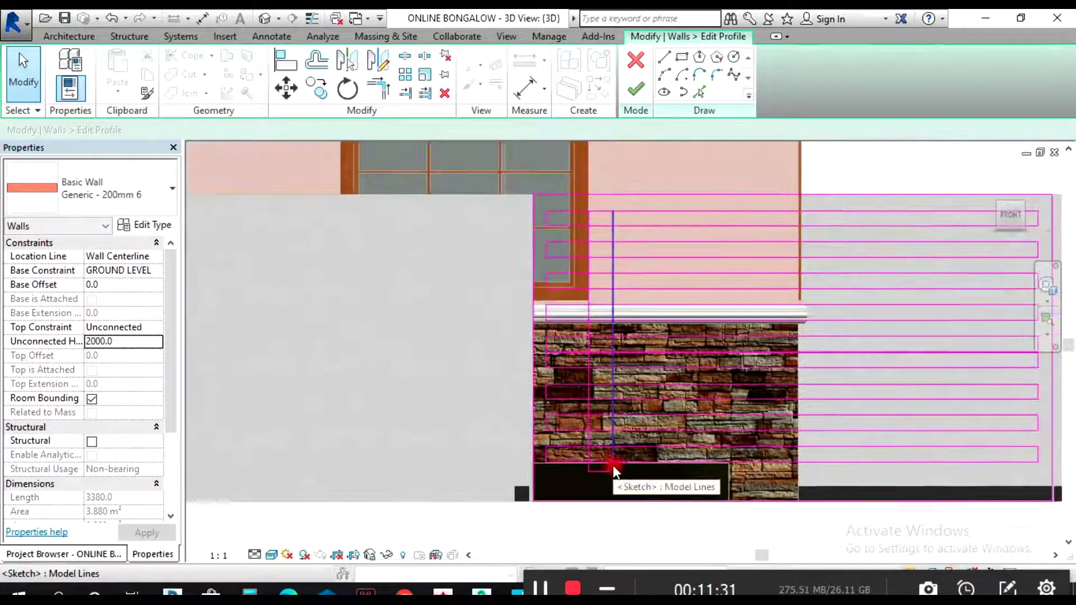
{"action": "scroll", "coordinate": [571, 290], "scroll_direction": "up", "scroll_amount": 2}
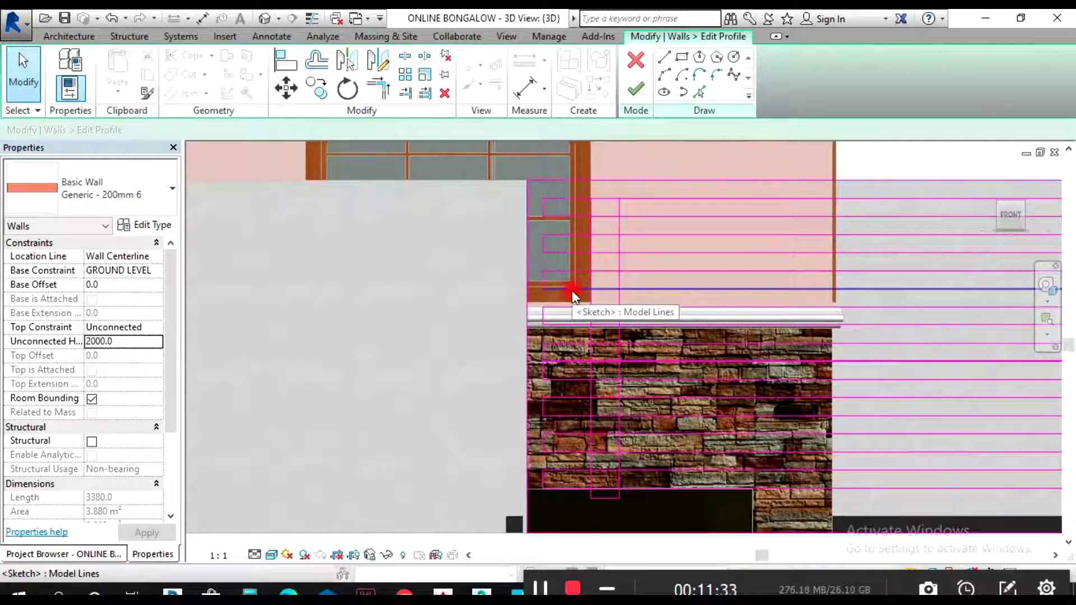
{"action": "left_click", "coordinate": [591, 257]}
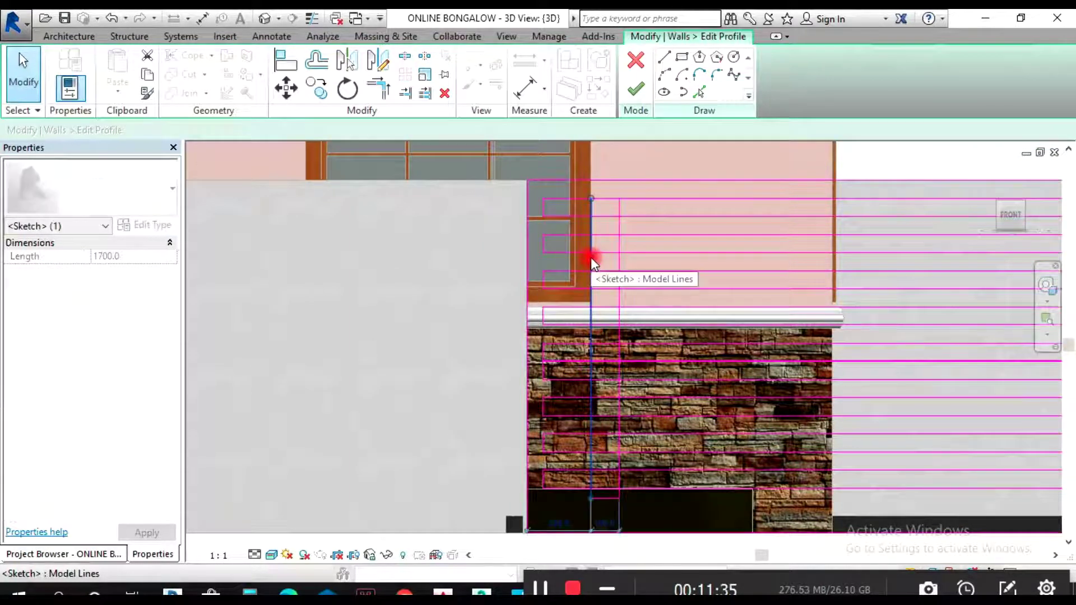
{"action": "key", "text": "Right"}
{"action": "key", "text": "Right"}
{"action": "key", "text": "Right"}
{"action": "key", "text": "Right"}
{"action": "key", "text": "Right"}
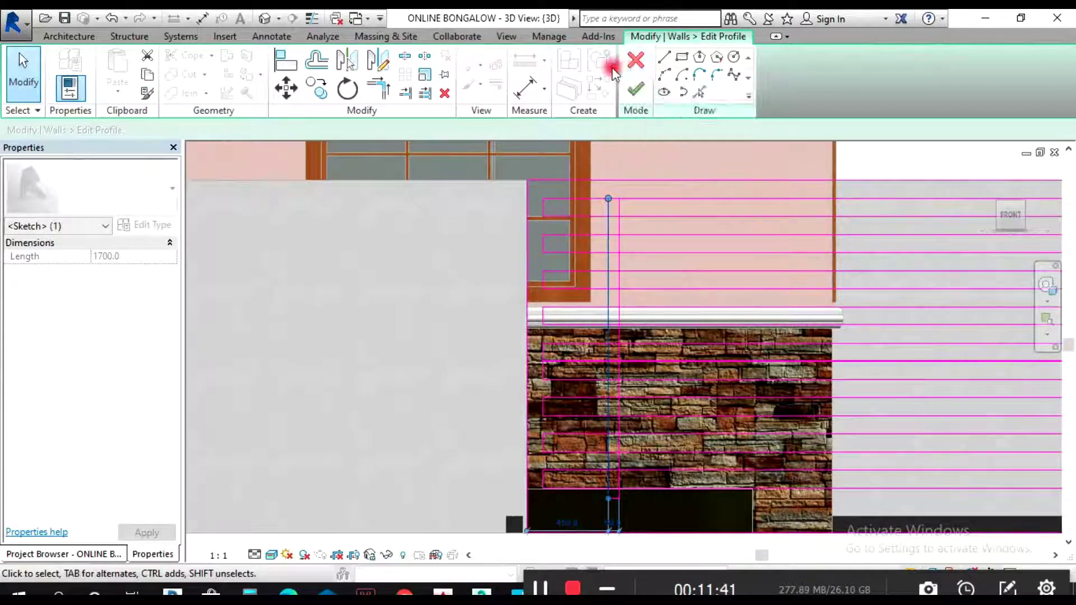
- Undo the edge nudges and the vertical rectangle, and leave the gate's profile sketch
{"action": "left_click", "coordinate": [110, 19]}
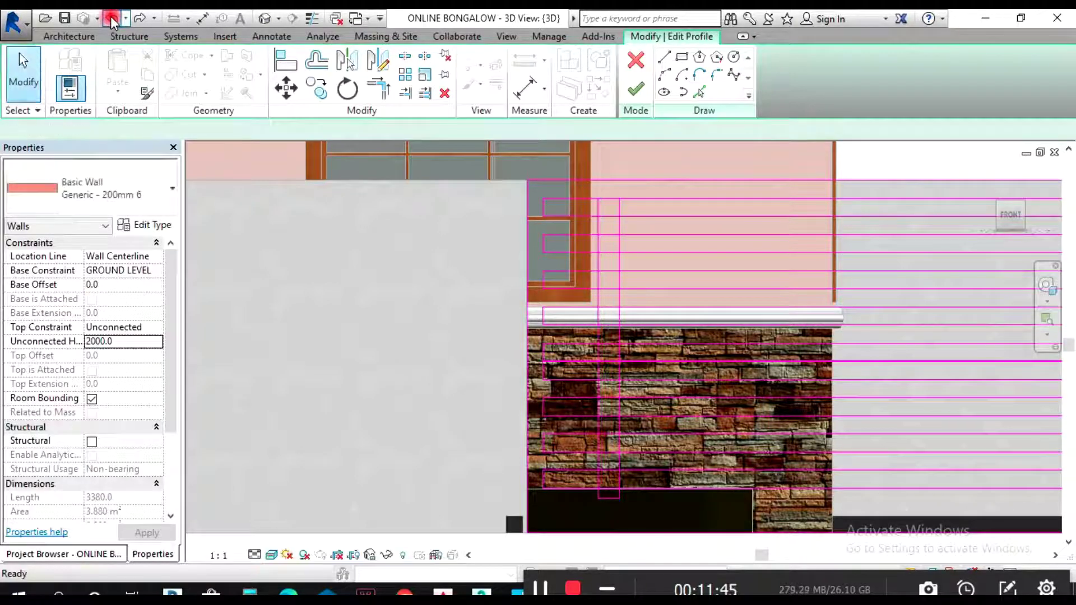
{"action": "left_click", "coordinate": [110, 19]}
{"action": "left_click", "coordinate": [111, 19]}
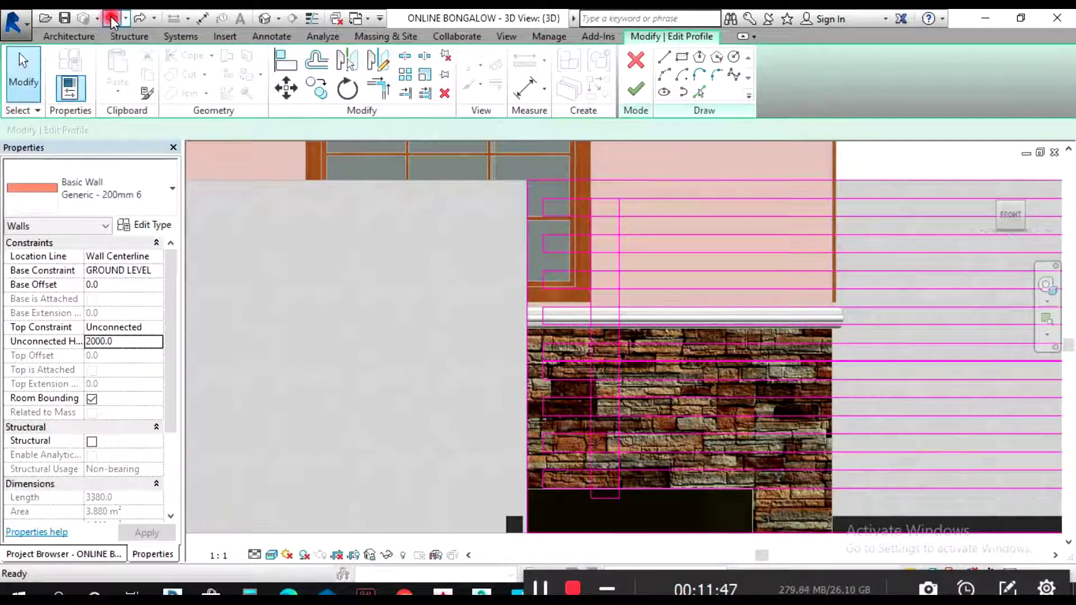
{"action": "left_click", "coordinate": [112, 19]}
{"action": "left_click", "coordinate": [111, 20]}
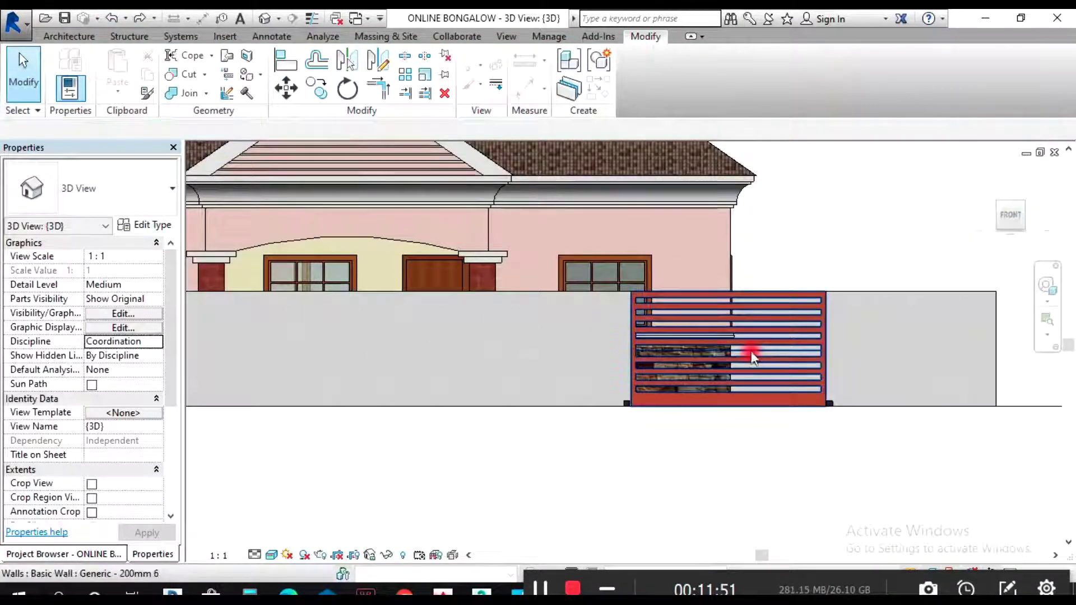
- Examine the gate, driveway, fence and whole bungalow compound from several angled 3D views
{"action": "left_click", "coordinate": [1046, 289]}
{"action": "left_click_drag", "start_coordinate": [801, 375], "coordinate": [866, 445]}
{"action": "scroll", "coordinate": [917, 442], "scroll_direction": "up", "scroll_amount": 2}
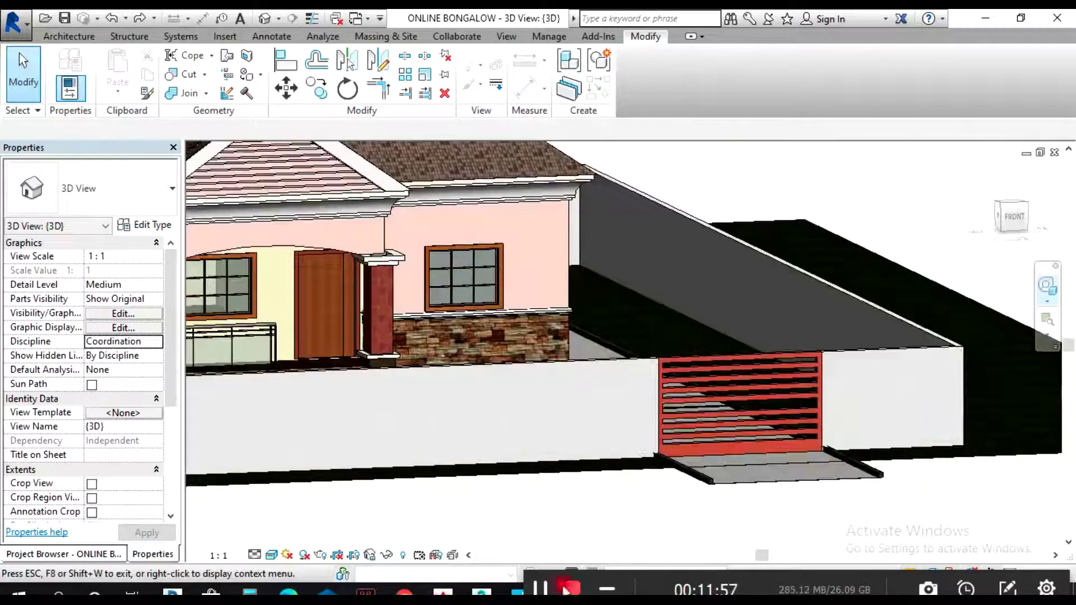
{"action": "scroll", "coordinate": [980, 446], "scroll_direction": "down", "scroll_amount": 2}
{"action": "left_click_drag", "start_coordinate": [835, 461], "coordinate": [716, 424]}
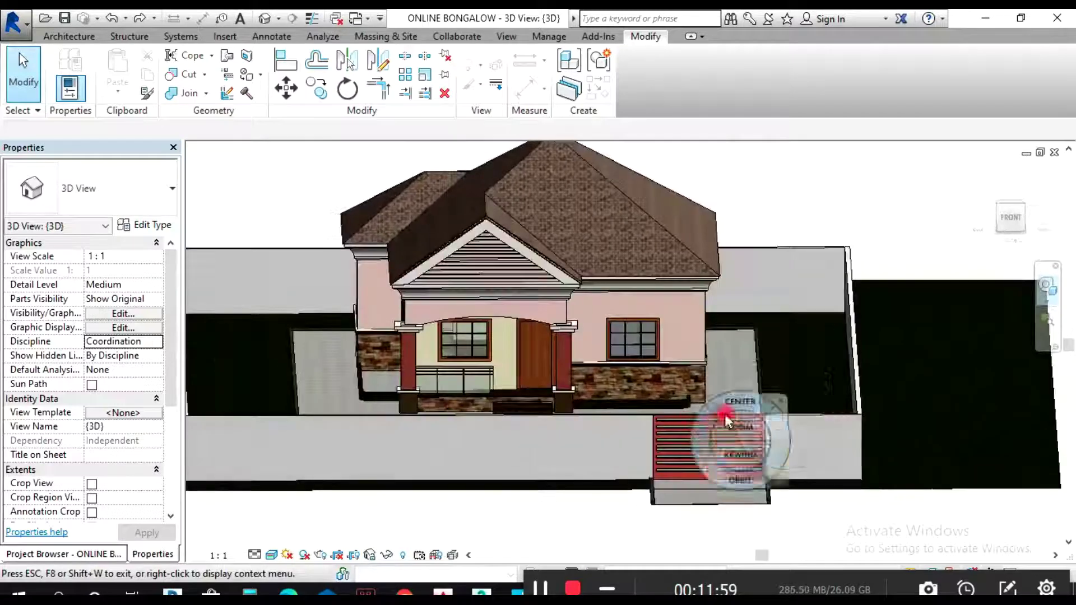
{"action": "scroll", "coordinate": [656, 415], "scroll_direction": "down", "scroll_amount": 2}
{"action": "left_click_drag", "start_coordinate": [638, 418], "coordinate": [584, 412]}
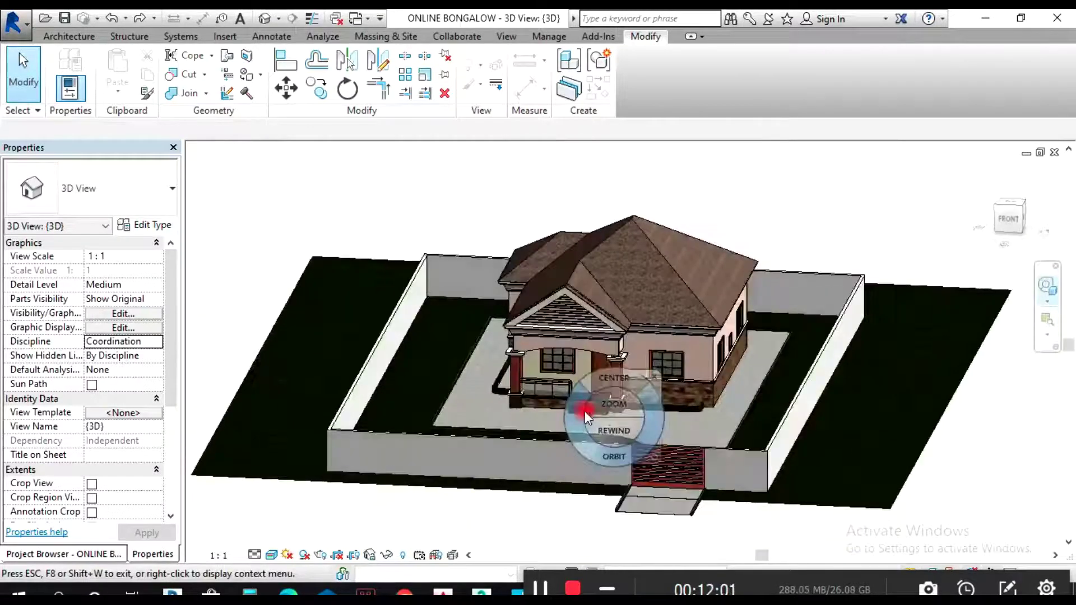
{"action": "scroll", "coordinate": [856, 412], "scroll_direction": "down", "scroll_amount": 2}
{"action": "scroll", "coordinate": [657, 428], "scroll_direction": "up", "scroll_amount": 4}
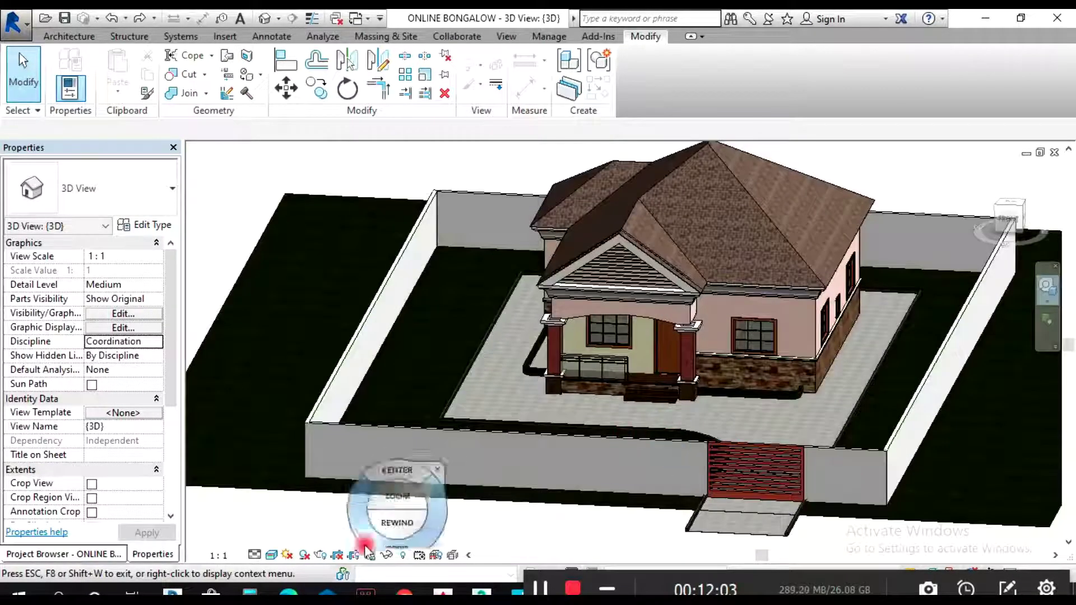
{"action": "scroll", "coordinate": [613, 443], "scroll_direction": "down", "scroll_amount": 2}
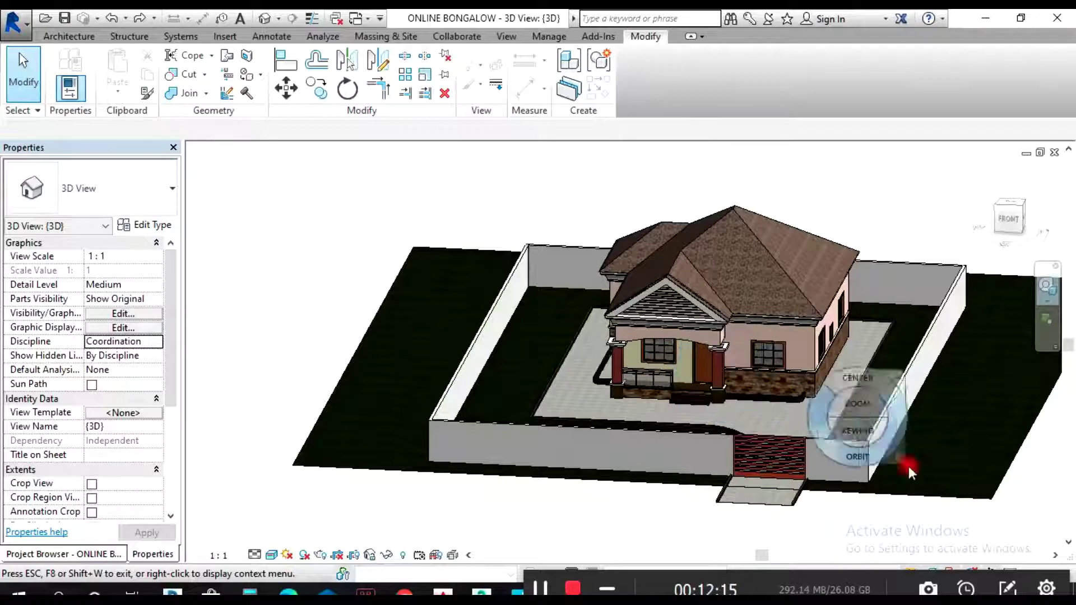
{"action": "left_click_drag", "start_coordinate": [747, 426], "coordinate": [789, 425]}
{"action": "scroll", "coordinate": [744, 396], "scroll_direction": "down", "scroll_amount": 1}
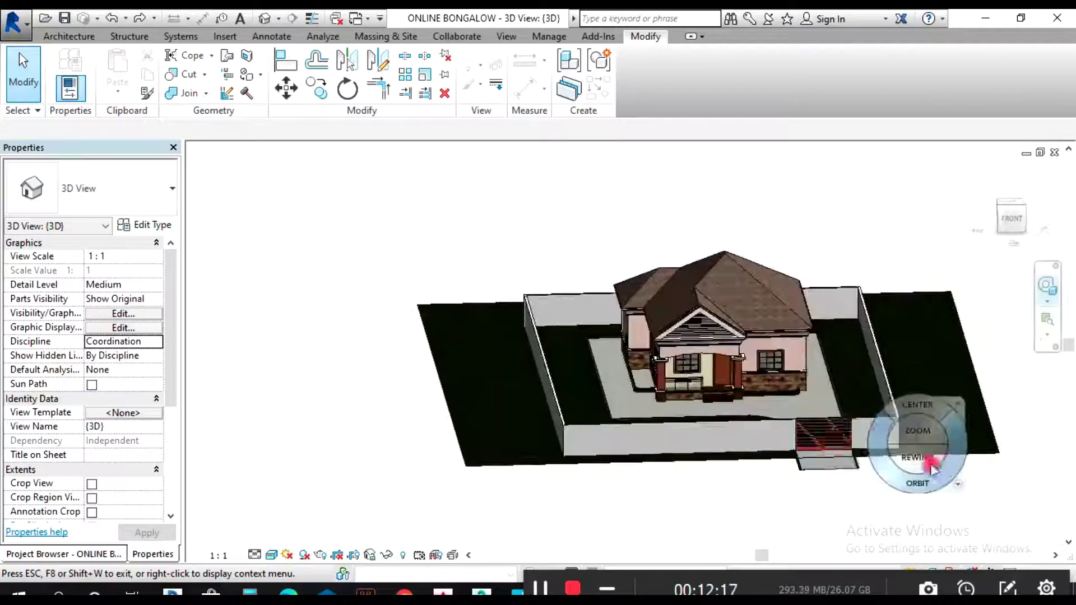
{"action": "left_click_drag", "start_coordinate": [873, 451], "coordinate": [924, 444]}
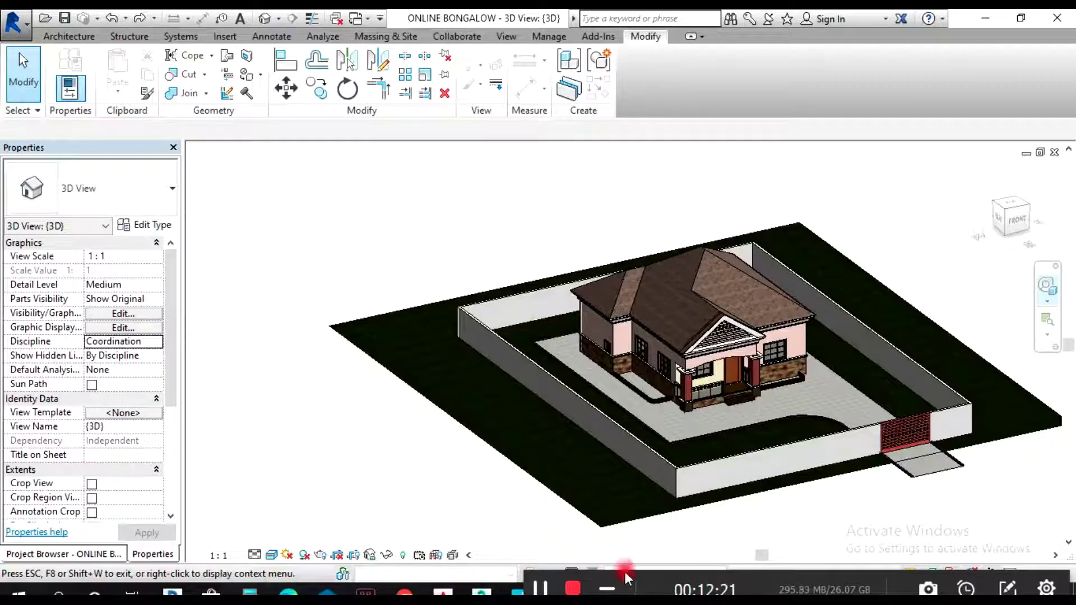
- In the GROUND LEVEL floor plan, shorten both ends of the driveway kerb back to the front fence line
{"action": "left_click", "coordinate": [607, 589]}
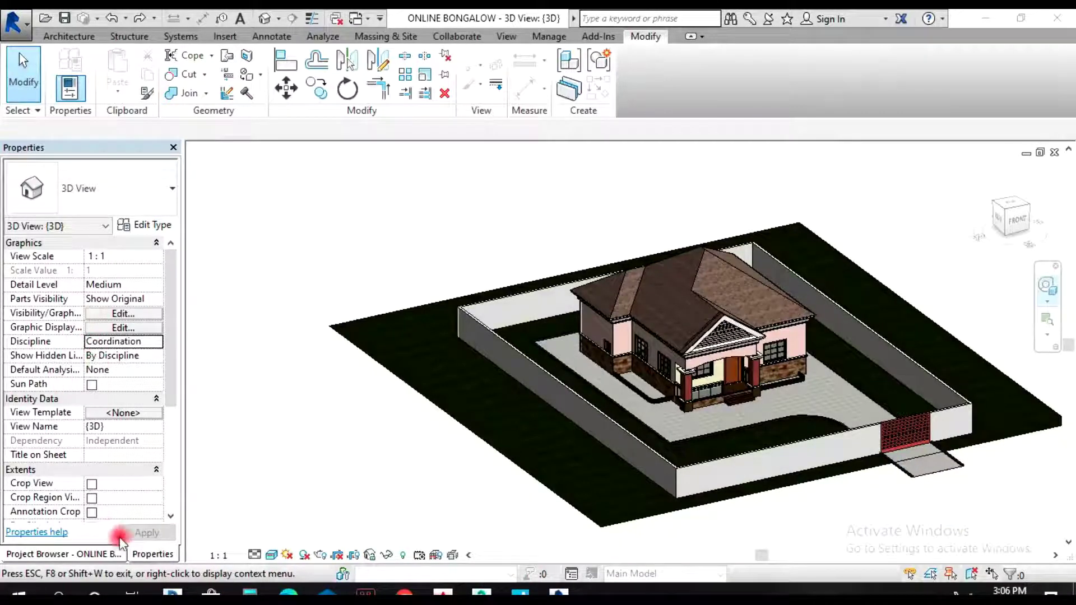
{"action": "left_click", "coordinate": [98, 555]}
{"action": "double_click", "coordinate": [62, 222]}
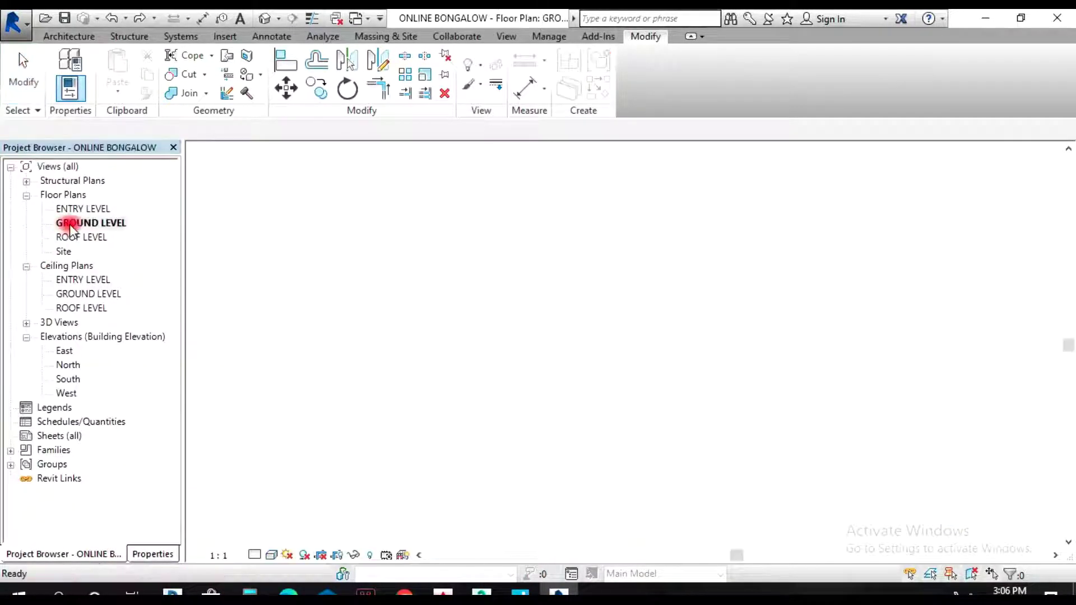
{"action": "scroll", "coordinate": [608, 377], "scroll_direction": "down", "scroll_amount": 4}
{"action": "left_click", "coordinate": [588, 452]}
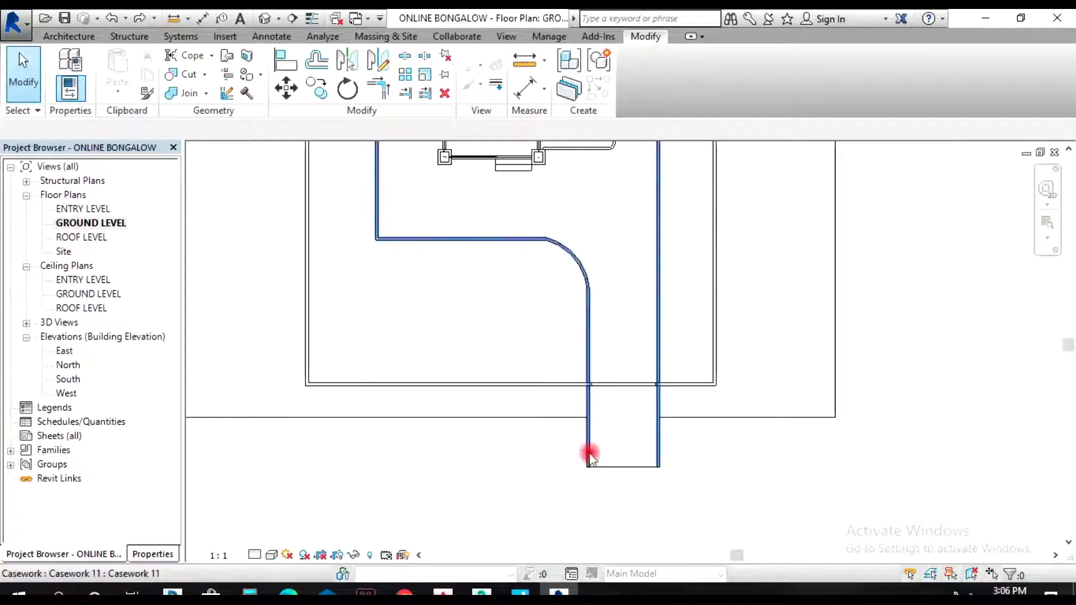
{"action": "scroll", "coordinate": [591, 473], "scroll_direction": "up", "scroll_amount": 3}
{"action": "left_click_drag", "start_coordinate": [590, 472], "coordinate": [588, 343]}
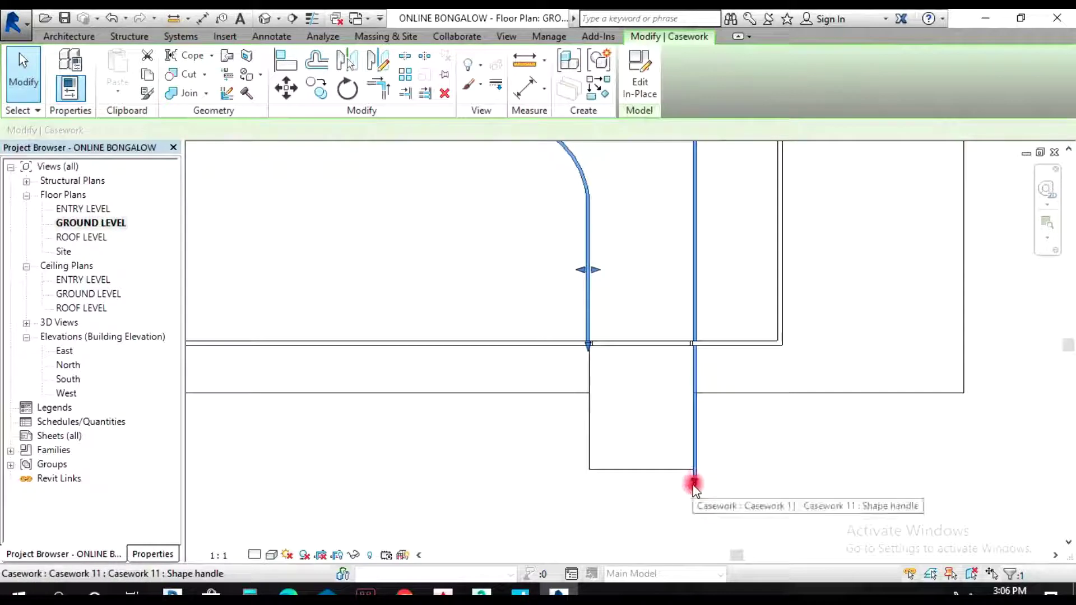
{"action": "left_click_drag", "start_coordinate": [694, 487], "coordinate": [693, 346]}
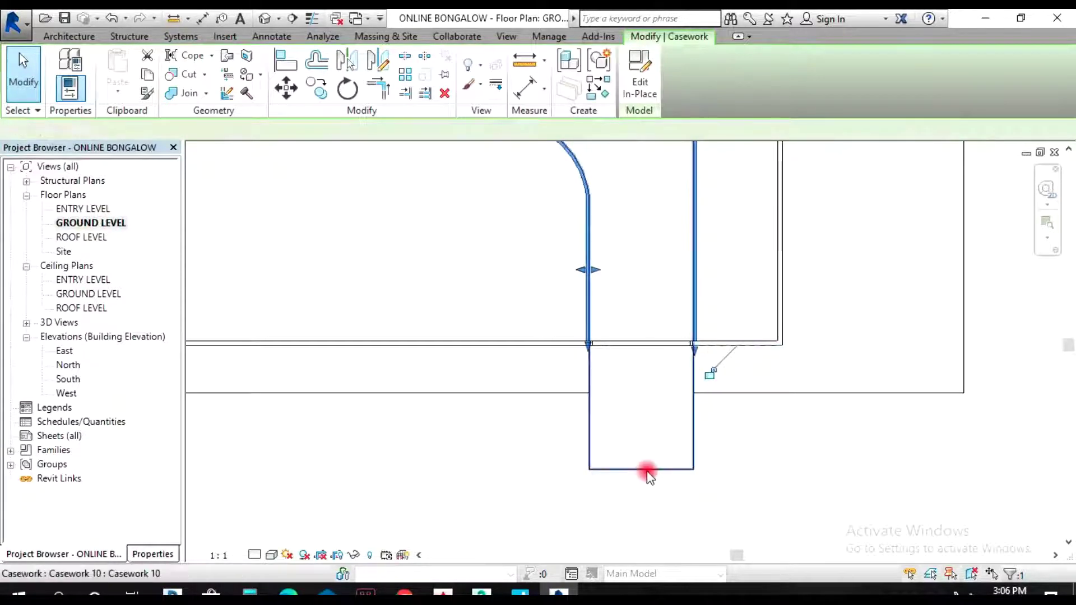
- Pull the driveway slab's outer end back to the front edge of the ground slab
{"action": "left_click_drag", "start_coordinate": [639, 472], "coordinate": [644, 392]}
{"action": "scroll", "coordinate": [692, 344], "scroll_direction": "down", "scroll_amount": 3}
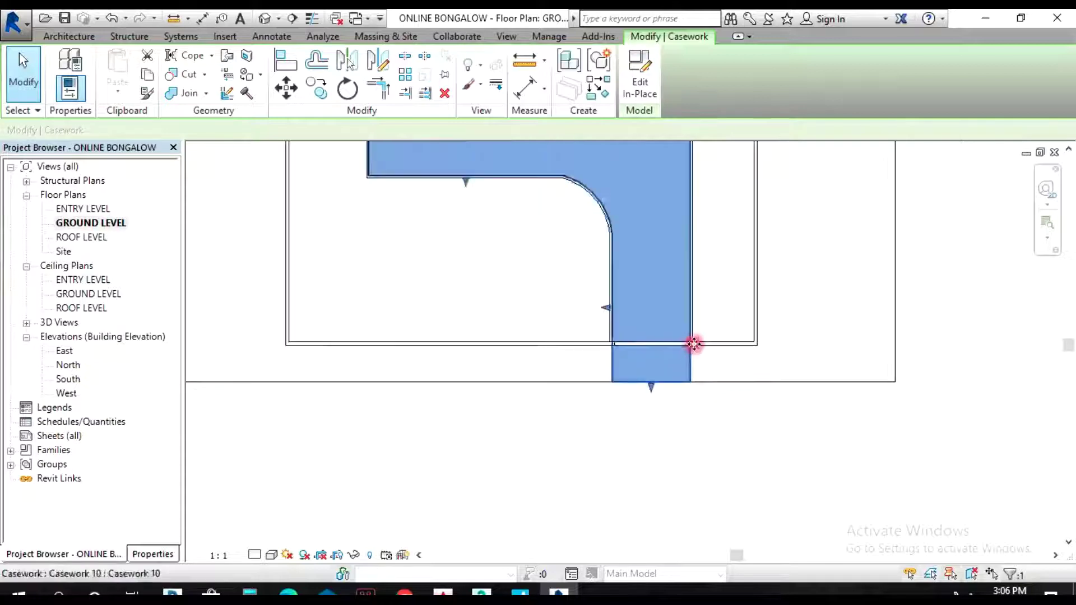
{"action": "left_click", "coordinate": [571, 363]}
{"action": "scroll", "coordinate": [572, 362], "scroll_direction": "down", "scroll_amount": 1}
{"action": "left_click", "coordinate": [592, 375]}
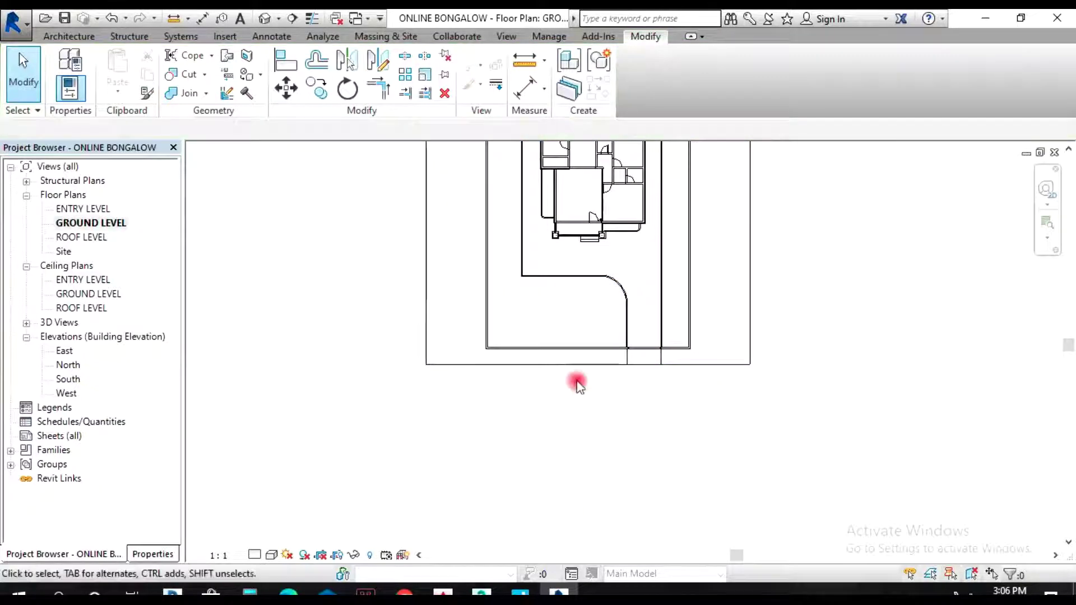
- Enlarge the ground slab outward on all four sides, extending the front edge well beyond the driveway's end
{"action": "left_click", "coordinate": [579, 363]}
{"action": "left_click_drag", "start_coordinate": [588, 374], "coordinate": [588, 497]}
{"action": "scroll", "coordinate": [650, 460], "scroll_direction": "down", "scroll_amount": 2}
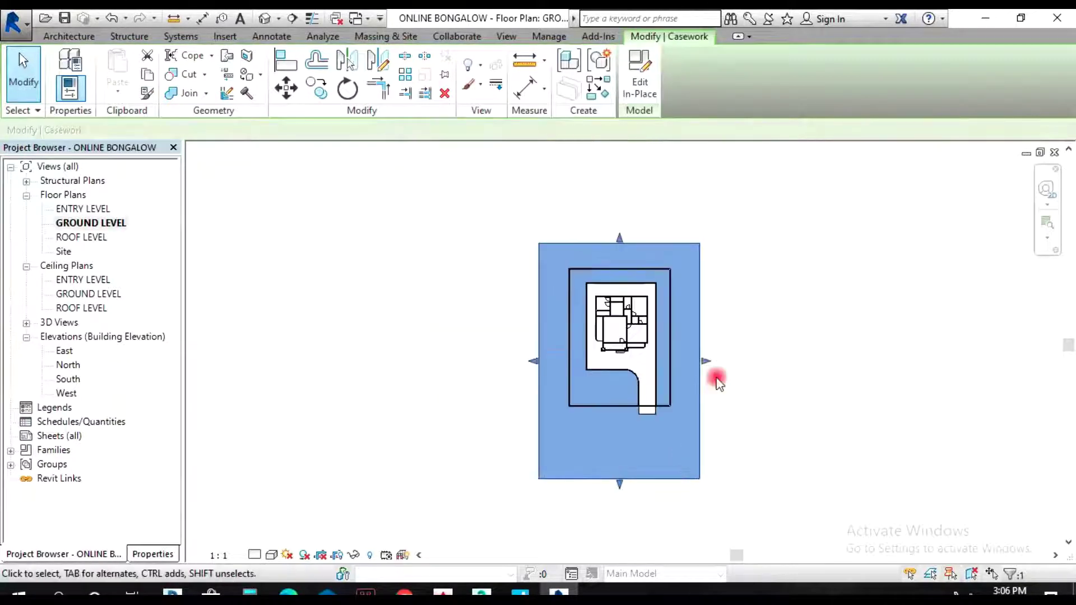
{"action": "left_click_drag", "start_coordinate": [705, 367], "coordinate": [781, 364]}
{"action": "left_click_drag", "start_coordinate": [534, 361], "coordinate": [481, 360]}
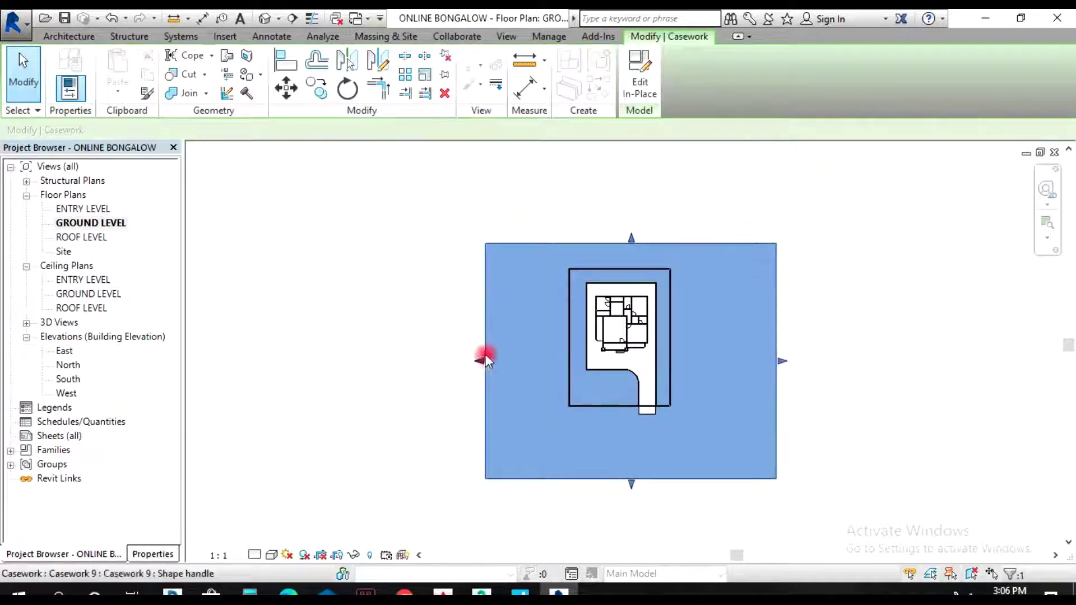
{"action": "left_click_drag", "start_coordinate": [626, 242], "coordinate": [630, 187]}
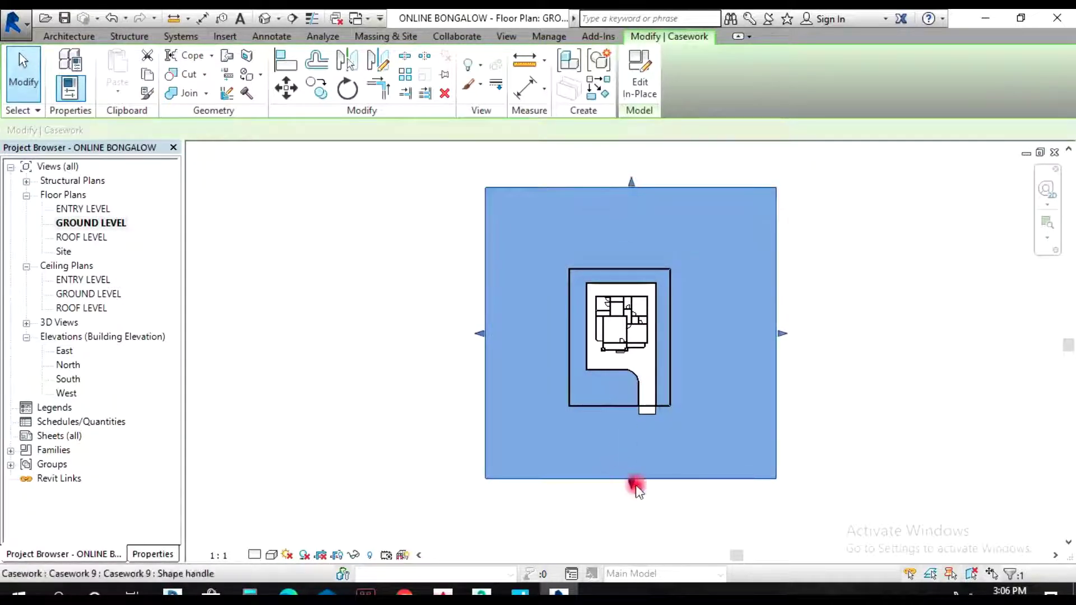
{"action": "left_click_drag", "start_coordinate": [635, 486], "coordinate": [642, 524]}
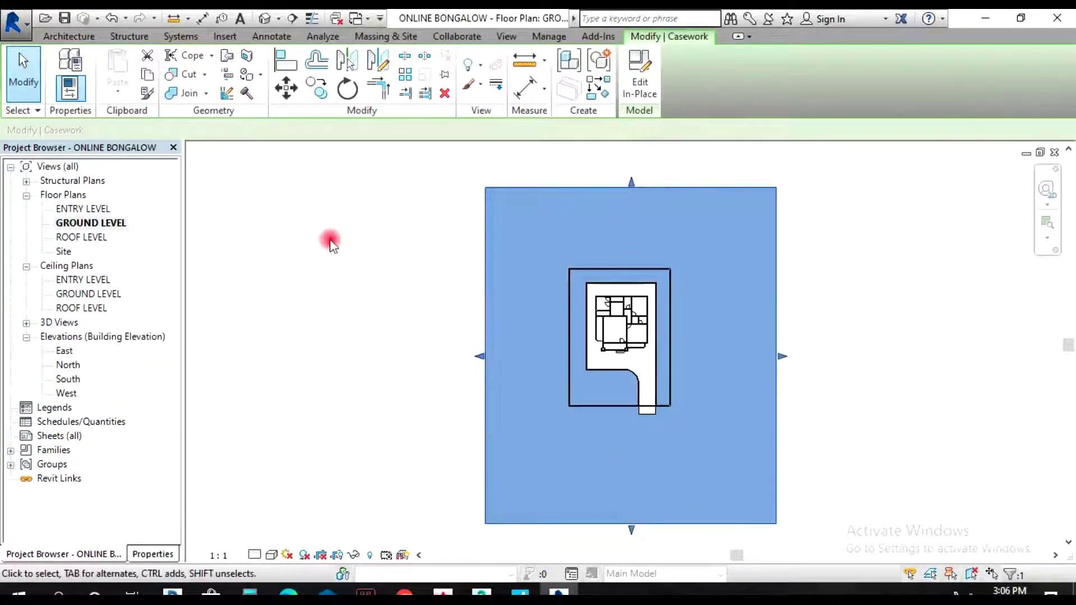
- Start a new in-place model in the Casework category and accept its default name
{"action": "left_click", "coordinate": [63, 37]}
{"action": "left_click", "coordinate": [165, 89]}
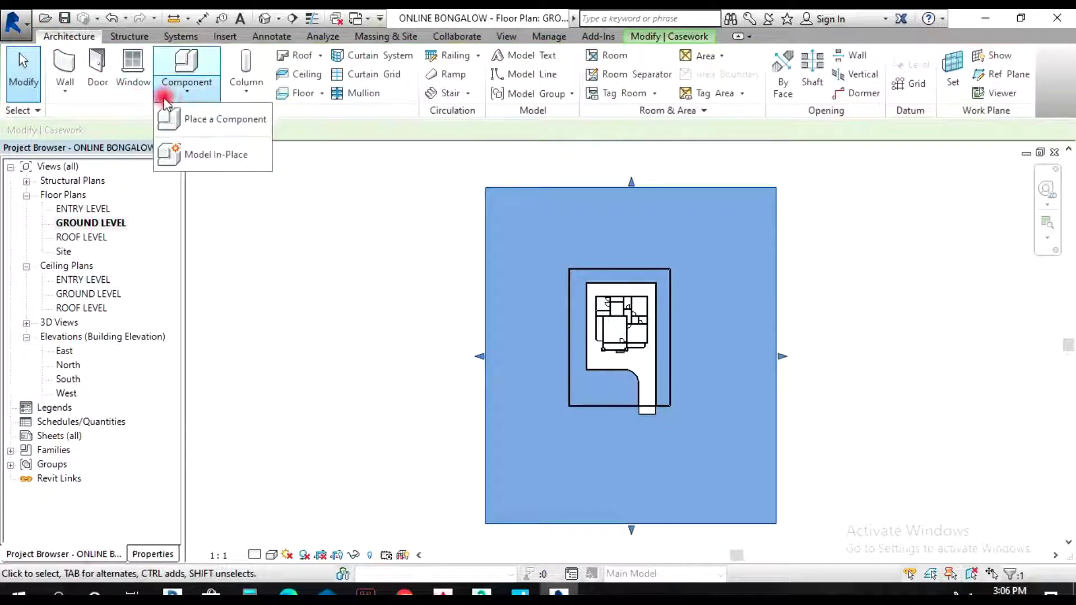
{"action": "left_click", "coordinate": [197, 151]}
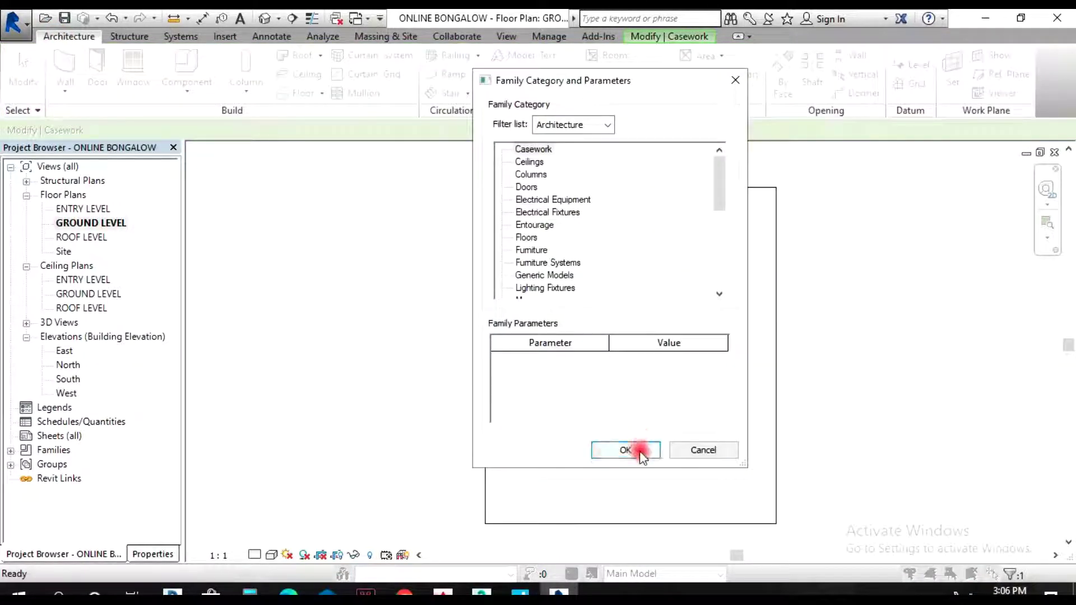
{"action": "left_click", "coordinate": [640, 452]}
{"action": "left_click", "coordinate": [557, 339]}
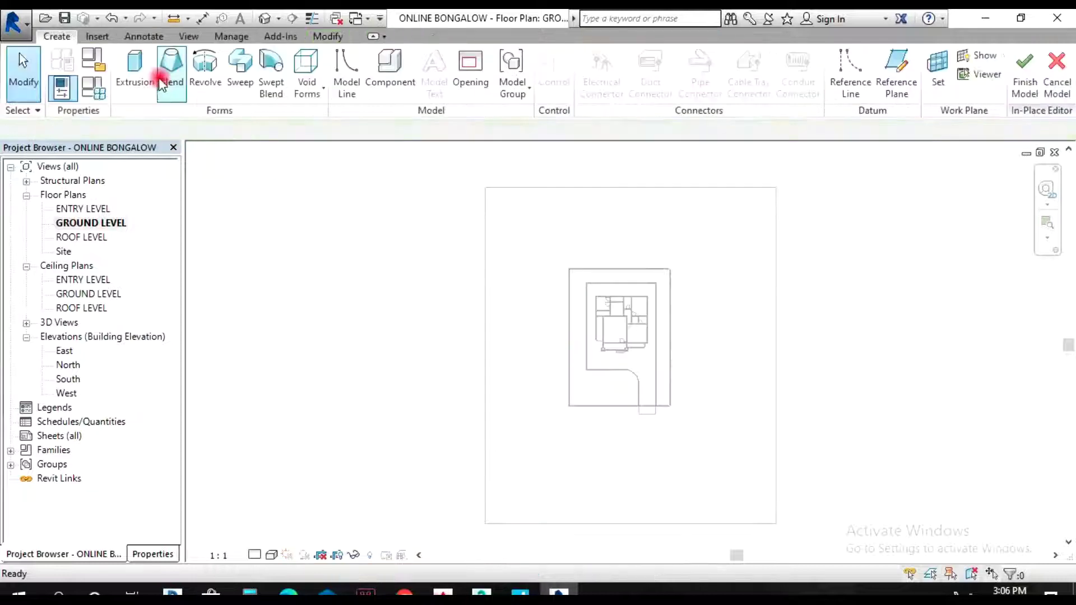
- Sketch a rectangular extrusion profile for the road along the front fence line, about 66000 long and 6000 wide
{"action": "left_click", "coordinate": [140, 71]}
{"action": "left_click", "coordinate": [591, 56]}
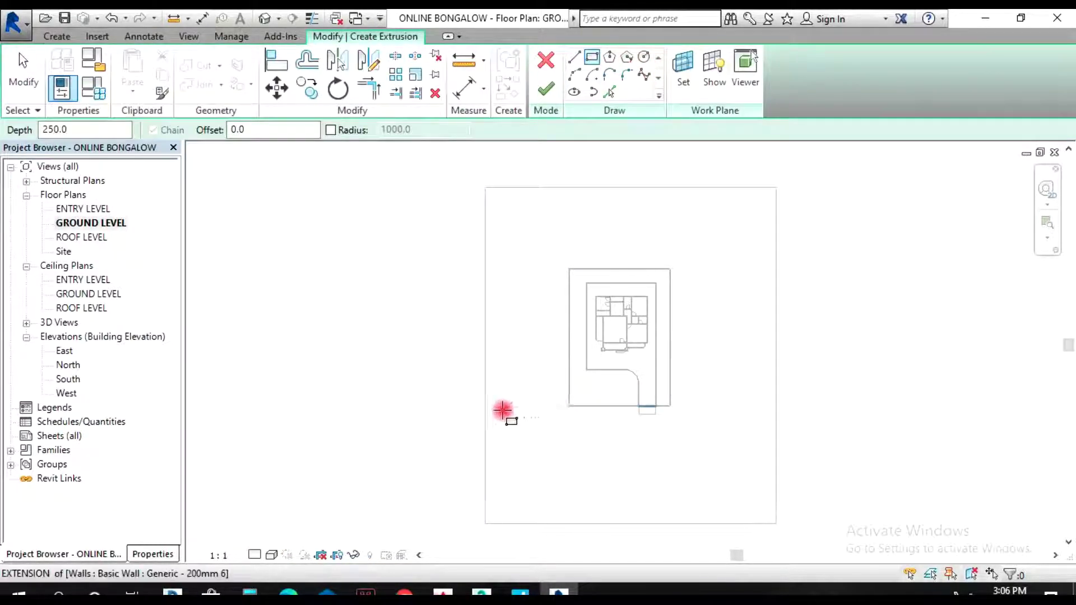
{"action": "left_click", "coordinate": [494, 407]}
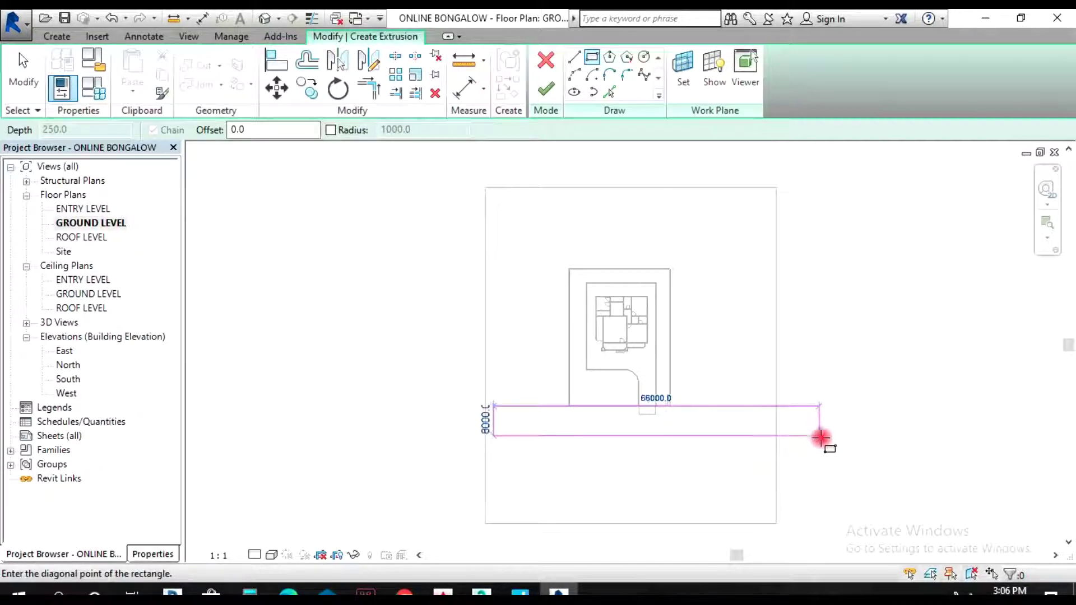
{"action": "left_click", "coordinate": [821, 437]}
{"action": "key", "text": "Escape"}
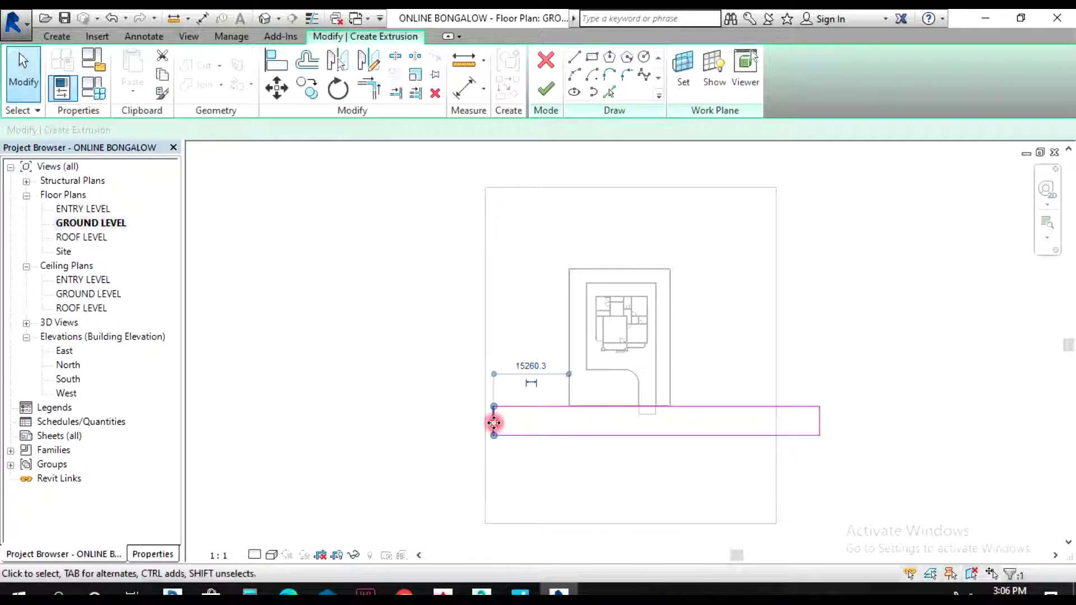
- Stretch the road profile's west edge outward to about 29060 from the fence's side wall
{"action": "key", "text": "Left"}
{"action": "key", "text": "Left"}
{"action": "key", "text": "Left"}
{"action": "key", "text": "Left"}
{"action": "key", "text": "Left"}
{"action": "key", "text": "Left"}
{"action": "key", "text": "Left"}
{"action": "key", "text": "Left"}
{"action": "key", "text": "Left"}
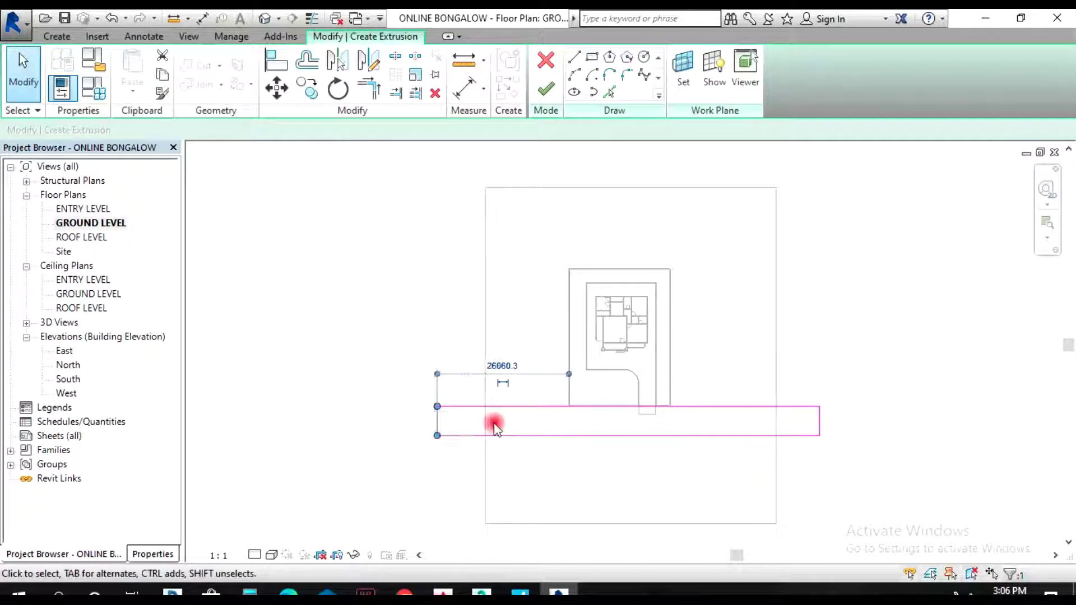
{"action": "key", "text": "Left"}
{"action": "key", "text": "Left"}
{"action": "key", "text": "Left"}
{"action": "key", "text": "Left"}
{"action": "key", "text": "Left"}
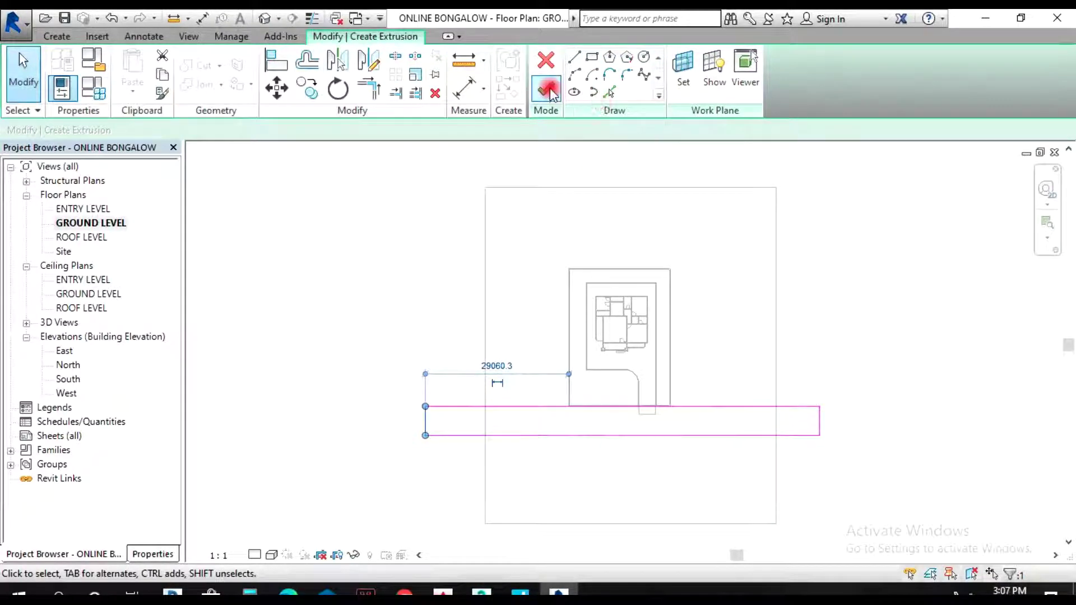
- Move the whole road profile outward so it sits 1100 clear of the front fence
{"action": "scroll", "coordinate": [597, 368], "scroll_direction": "up", "scroll_amount": 1}
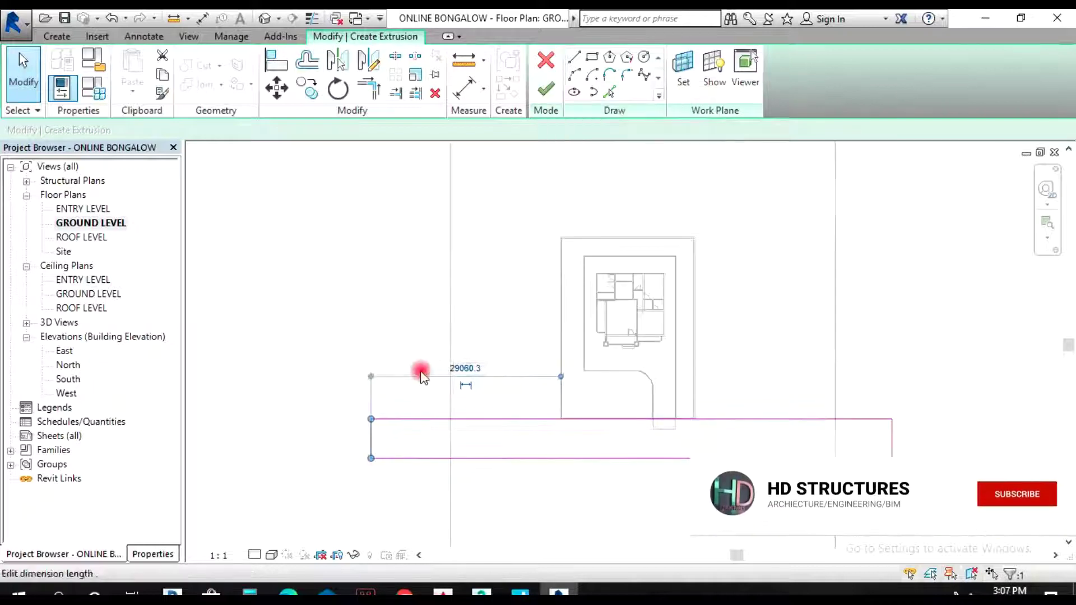
{"action": "mouse_move", "coordinate": [276, 369]}
{"action": "left_mouse_down"}
{"action": "mouse_move", "coordinate": [264, 361]}
{"action": "mouse_move", "coordinate": [908, 548]}
{"action": "left_mouse_up"}
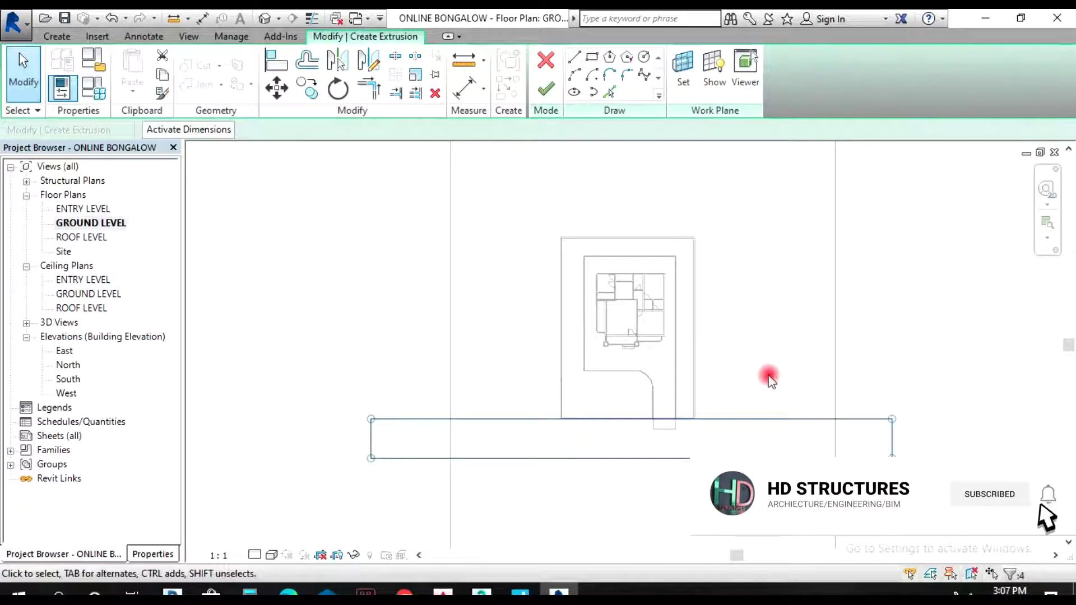
{"action": "scroll", "coordinate": [698, 408], "scroll_direction": "up", "scroll_amount": 2}
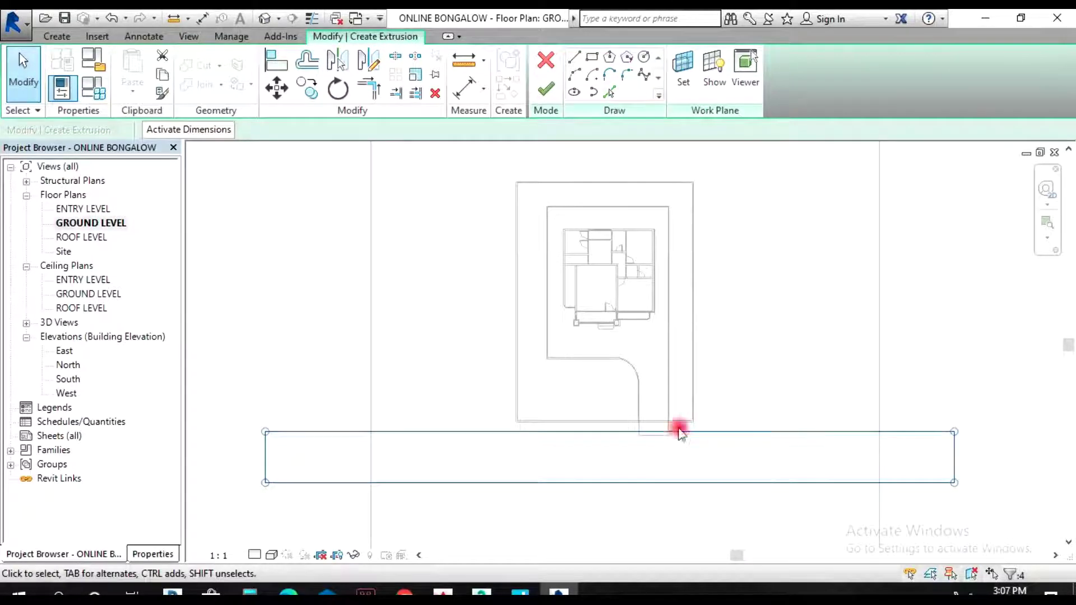
- Finish the road extrusion sketch and set its depth to 10
{"action": "left_click", "coordinate": [546, 89]}
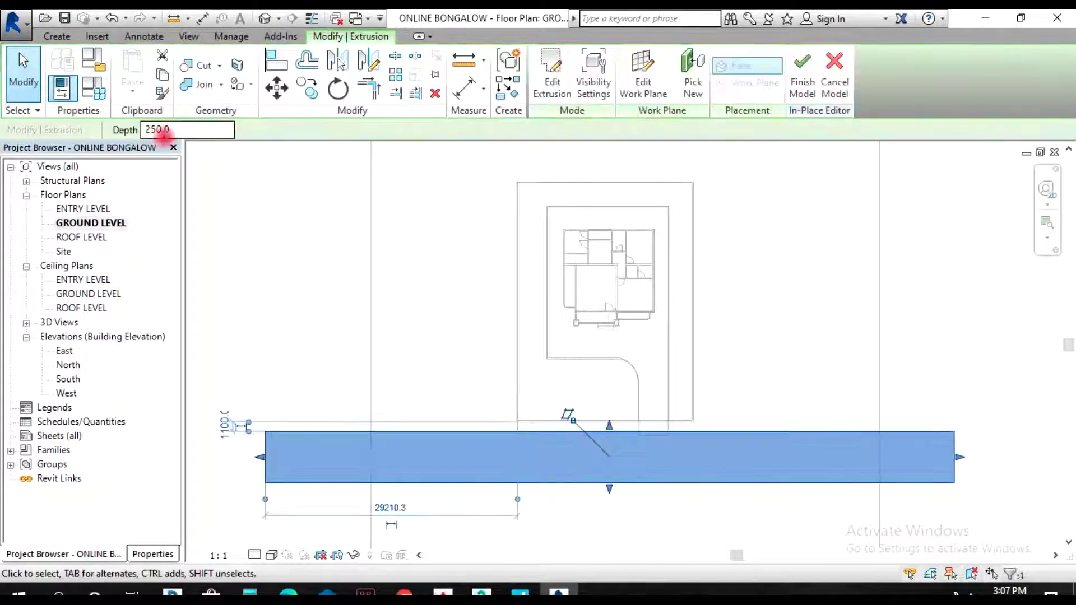
{"action": "double_click", "coordinate": [141, 129]}
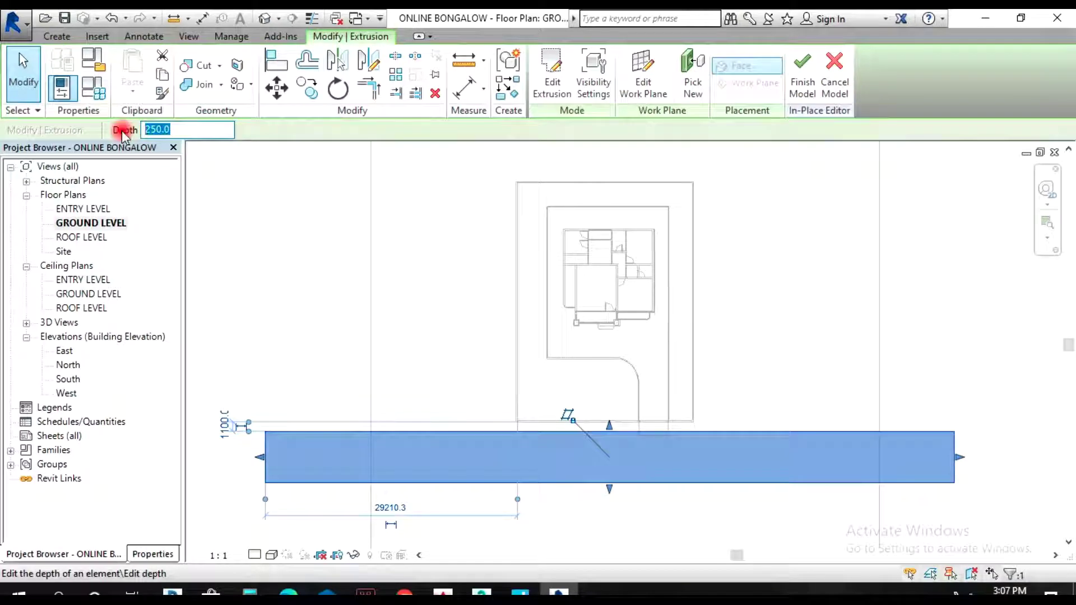
{"action": "type", "text": "10"}
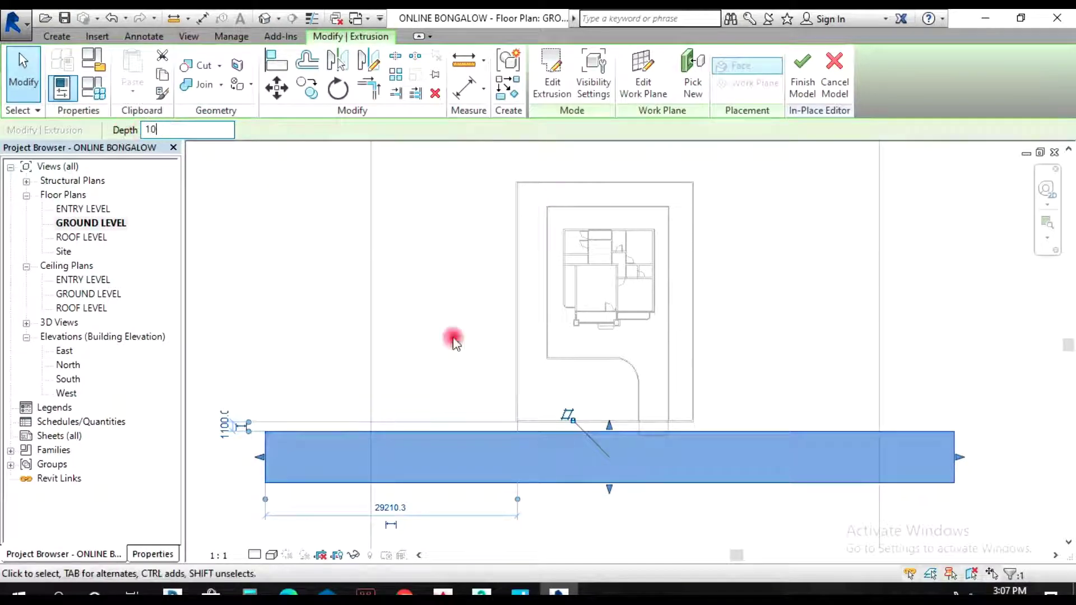
- Open the default 3D view and examine how the road strip meets the gate and driveway
{"action": "left_click", "coordinate": [264, 19]}
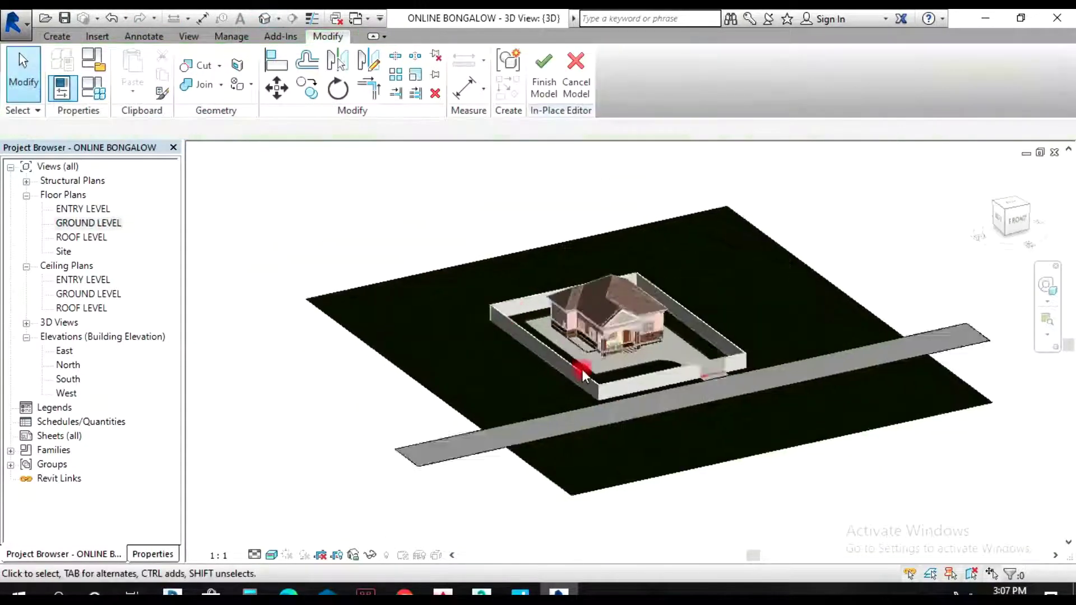
{"action": "scroll", "coordinate": [579, 374], "scroll_direction": "up", "scroll_amount": 3}
{"action": "left_click", "coordinate": [606, 445]}
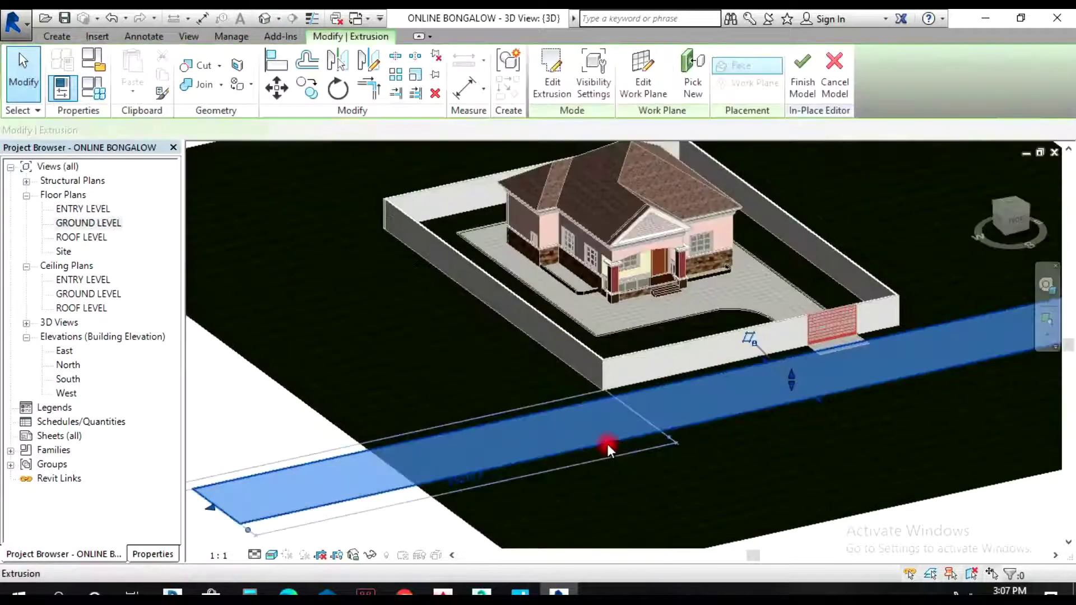
{"action": "left_click", "coordinate": [829, 473]}
{"action": "scroll", "coordinate": [867, 347], "scroll_direction": "up", "scroll_amount": 2}
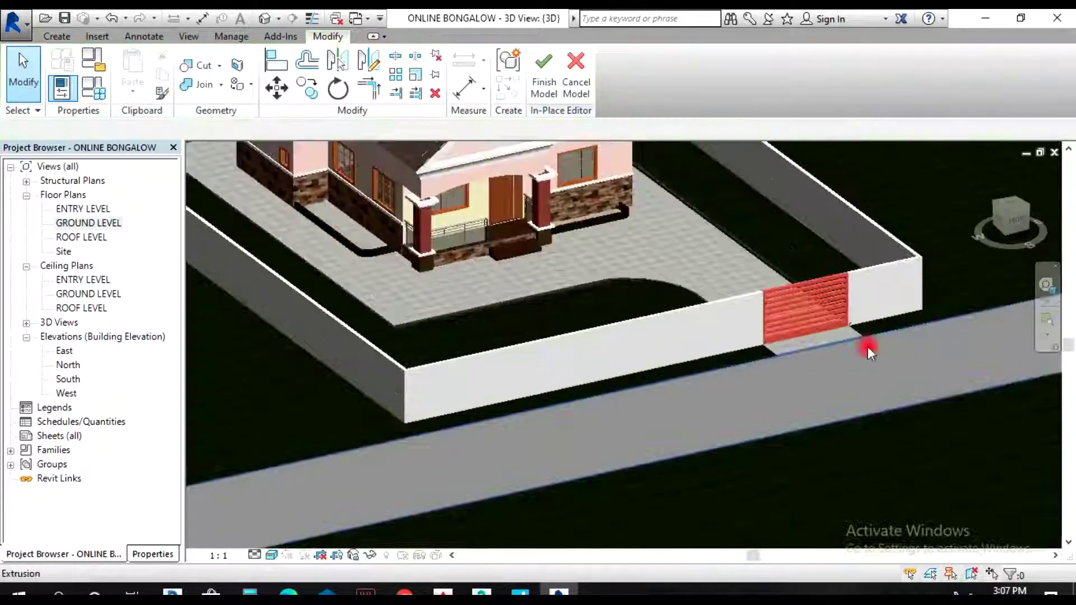
{"action": "left_click", "coordinate": [847, 420]}
{"action": "scroll", "coordinate": [855, 408], "scroll_direction": "down", "scroll_amount": 2}
- For the road extrusion's material, duplicate Parking Stripe(1) and name the copy ROAD
{"action": "left_click", "coordinate": [855, 413]}
{"action": "scroll", "coordinate": [843, 412], "scroll_direction": "down", "scroll_amount": 2}
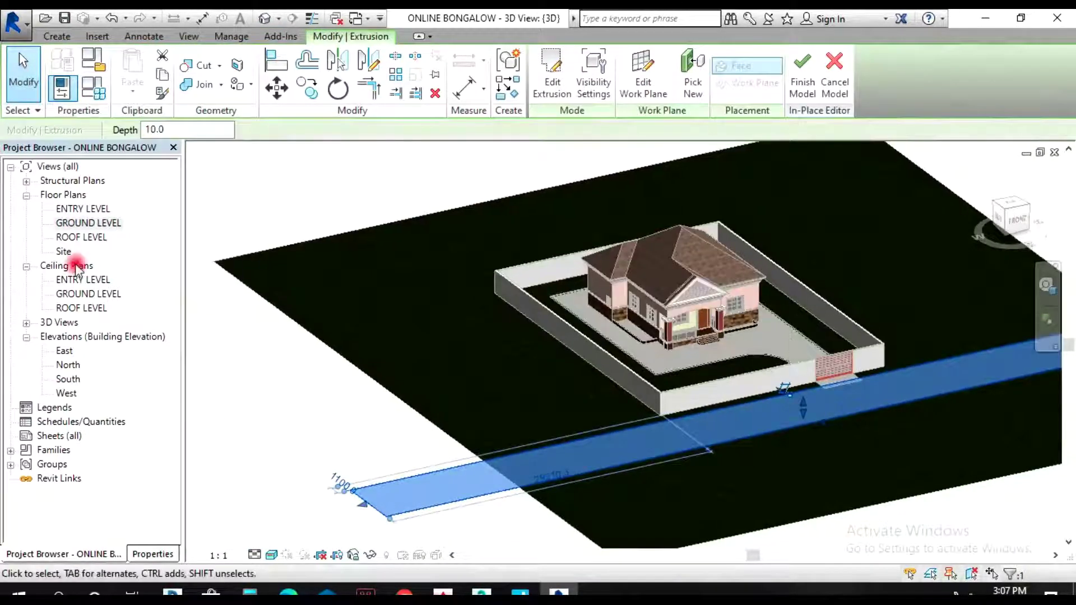
{"action": "left_click", "coordinate": [151, 553]}
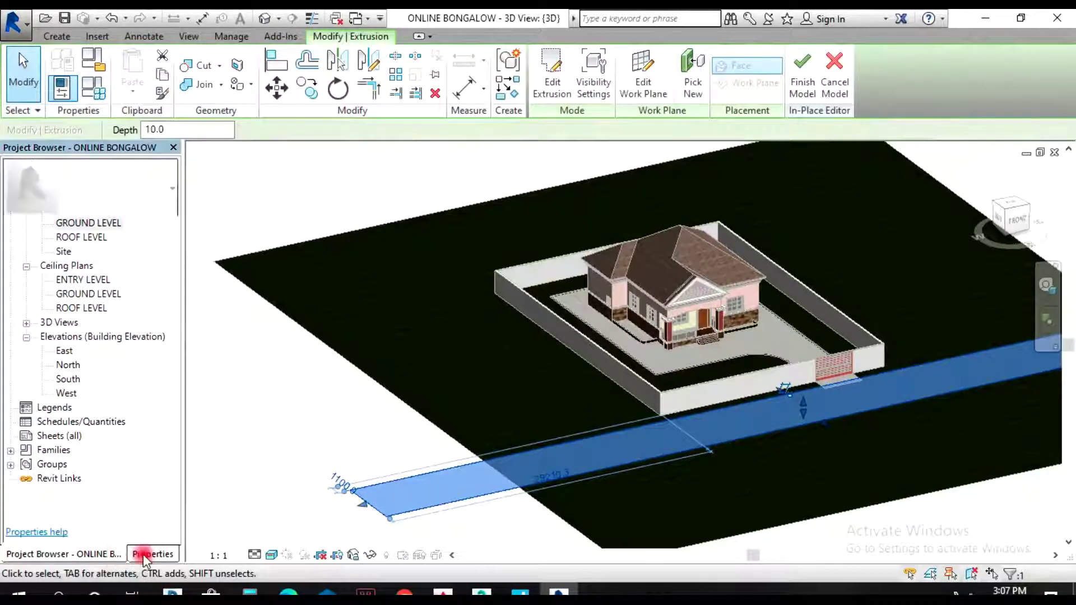
{"action": "left_click", "coordinate": [164, 358]}
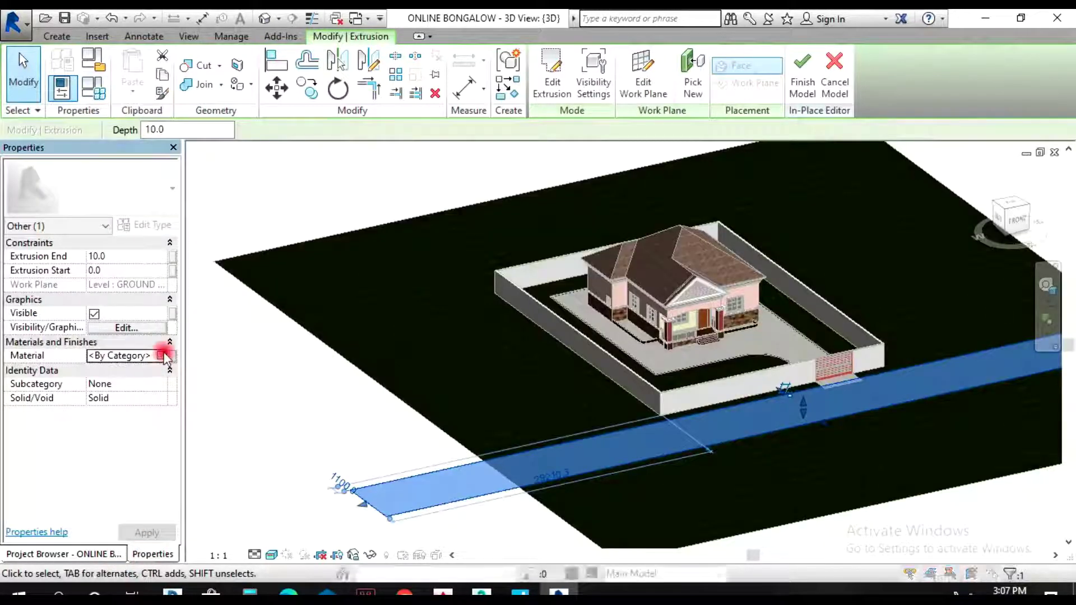
{"action": "left_click", "coordinate": [164, 356]}
{"action": "right_click", "coordinate": [266, 309]}
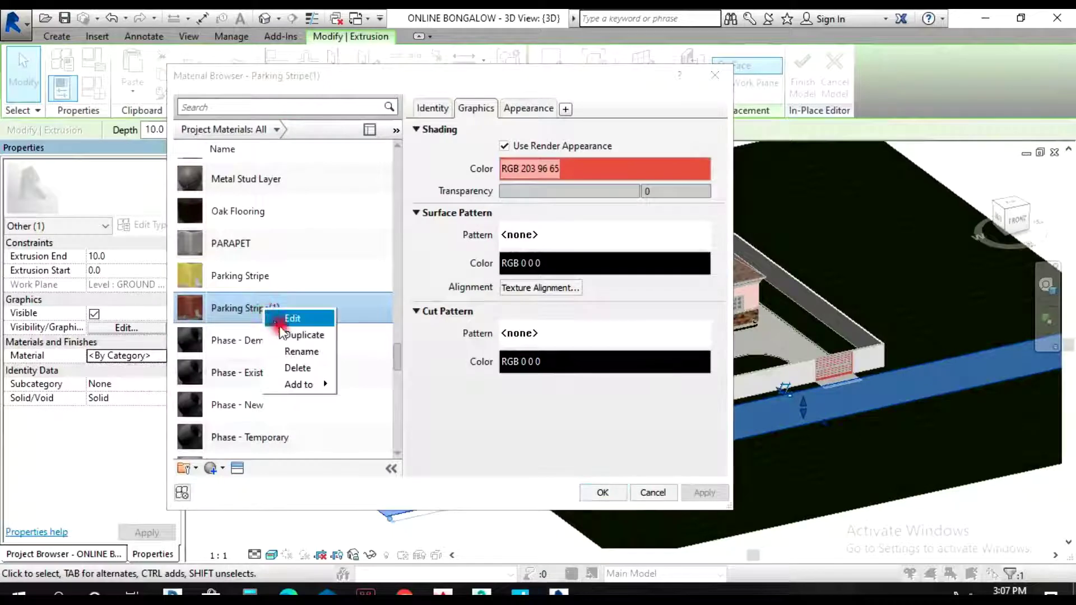
{"action": "left_click", "coordinate": [297, 334]}
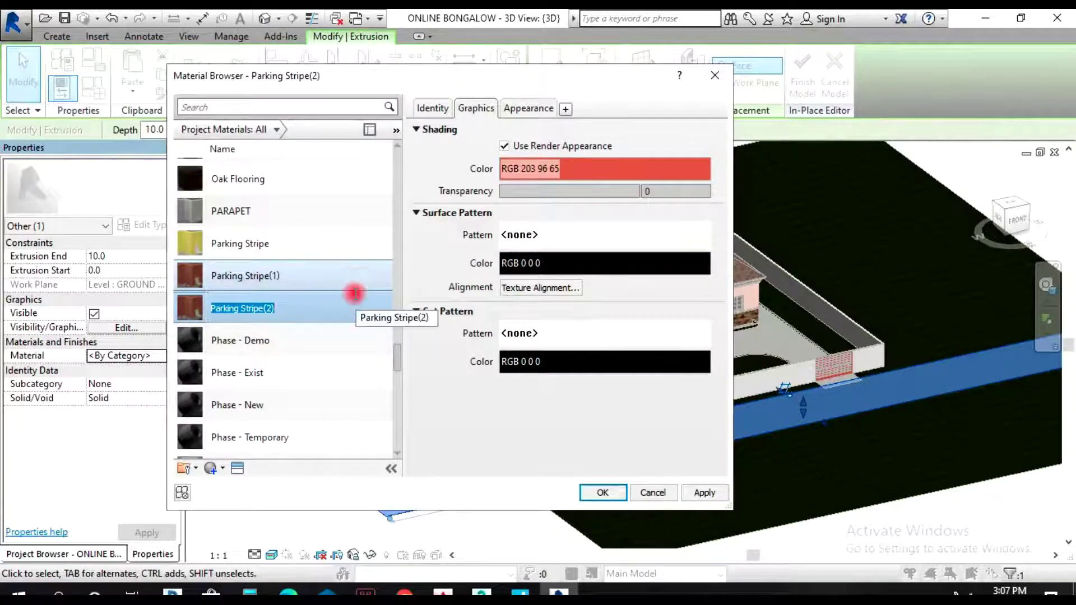
{"action": "type", "text": "ROAD"}
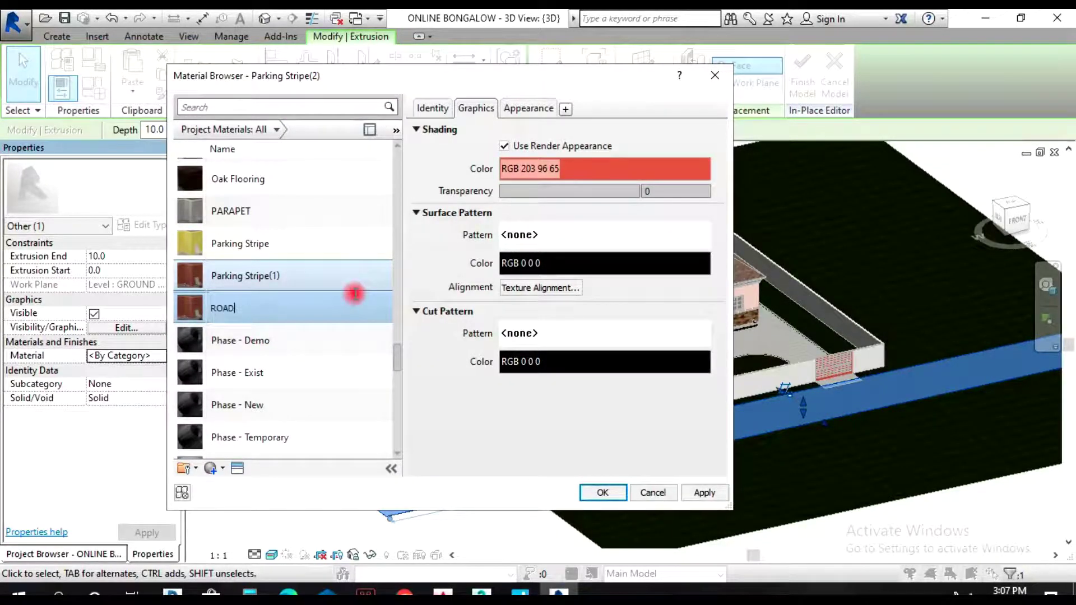
- Give ROAD its own appearance asset with wall paint colour RGB 35 35 35 and assign the material to the extrusion
{"action": "left_click", "coordinate": [522, 108]}
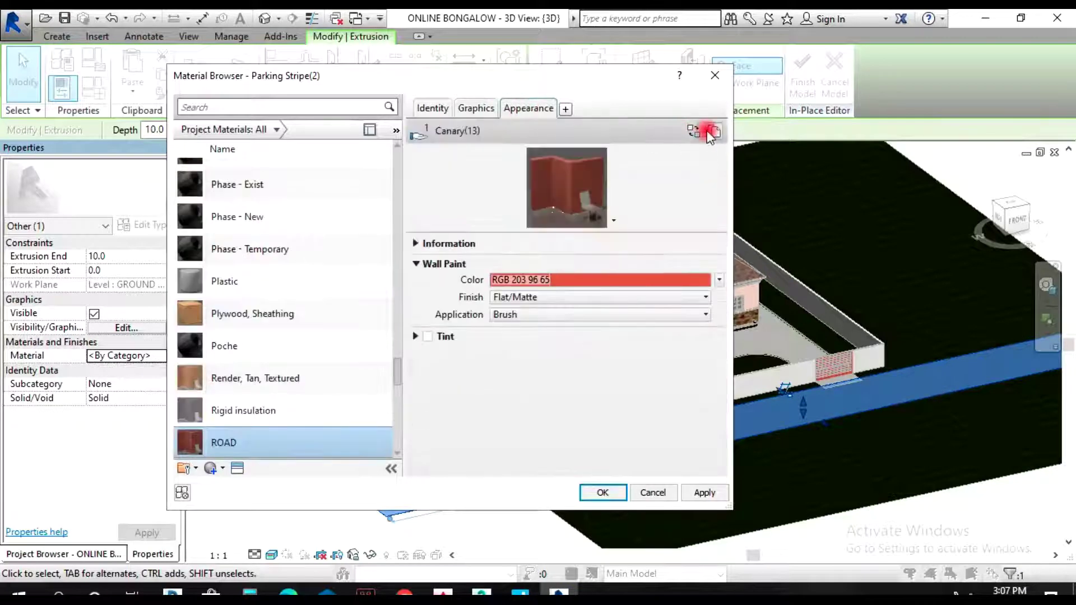
{"action": "left_click", "coordinate": [554, 280]}
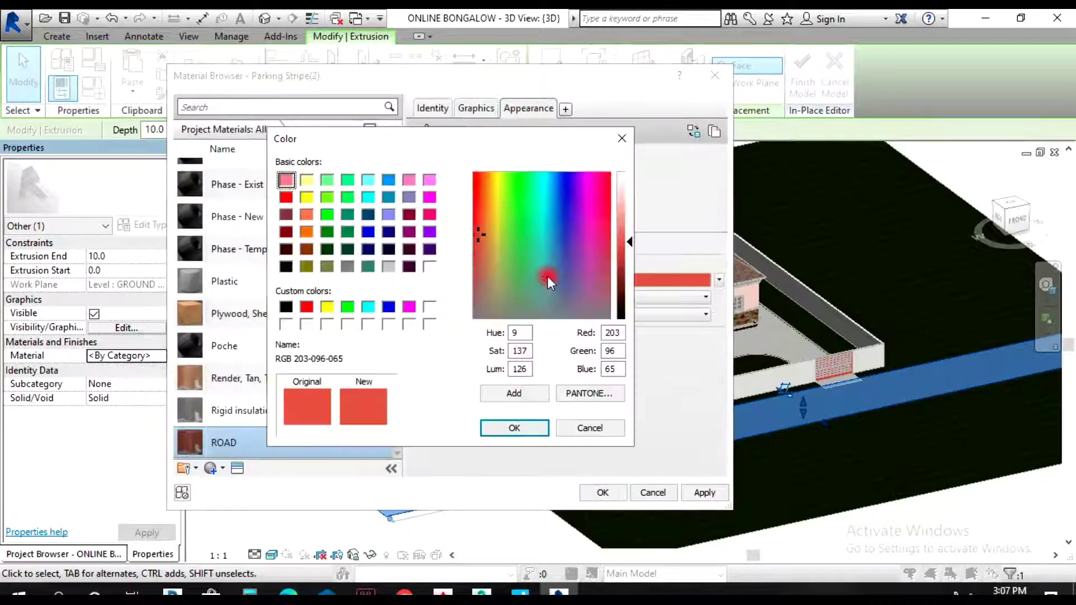
{"action": "left_click", "coordinate": [413, 266]}
{"action": "left_click", "coordinate": [286, 307]}
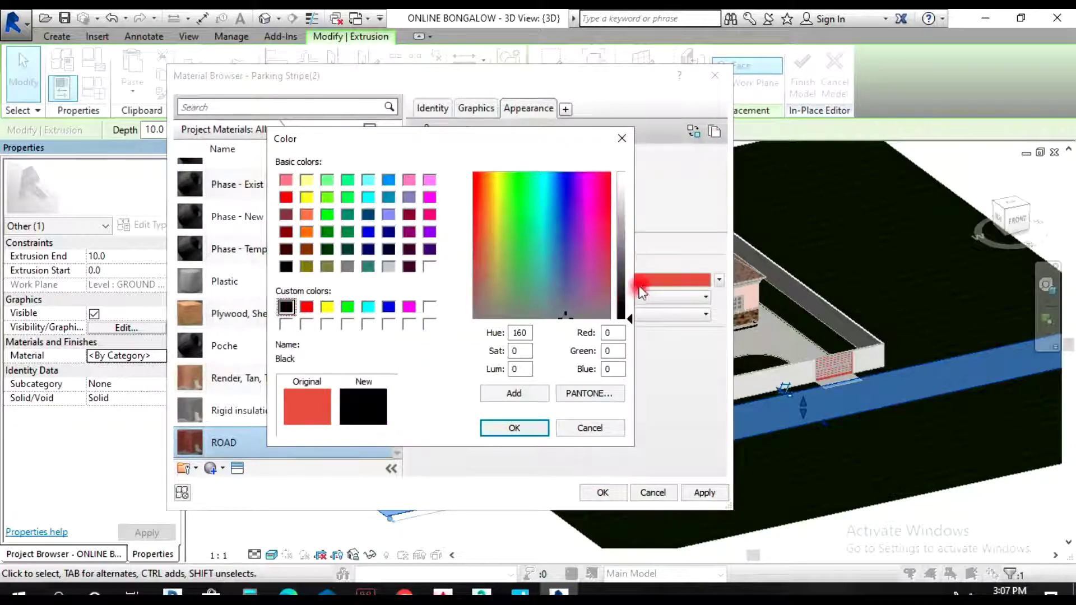
{"action": "left_click", "coordinate": [624, 300]}
{"action": "left_click", "coordinate": [486, 436]}
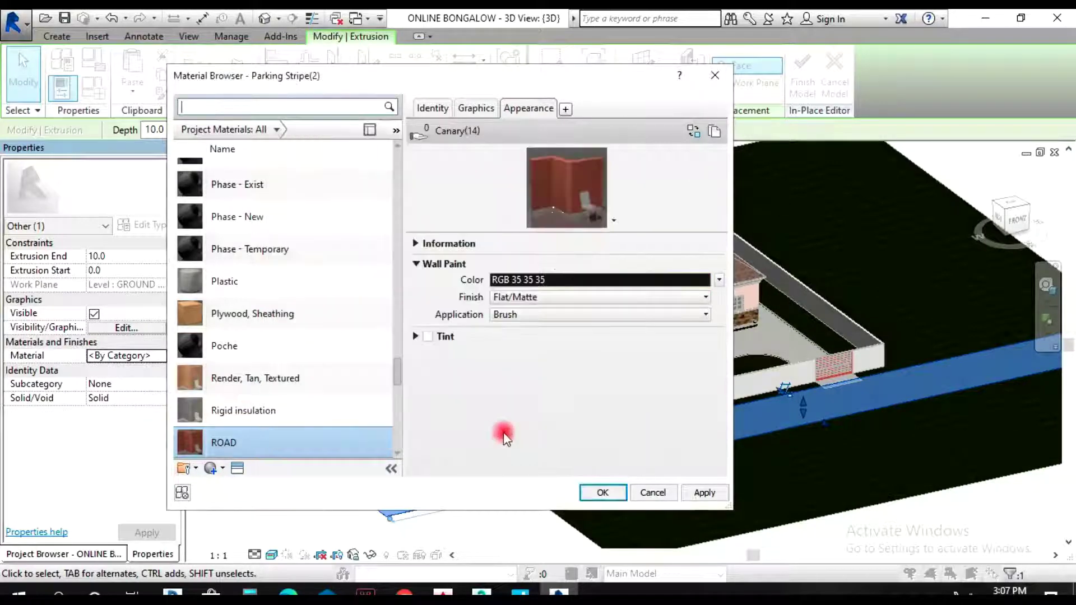
{"action": "left_click", "coordinate": [696, 492]}
{"action": "left_click", "coordinate": [605, 492]}
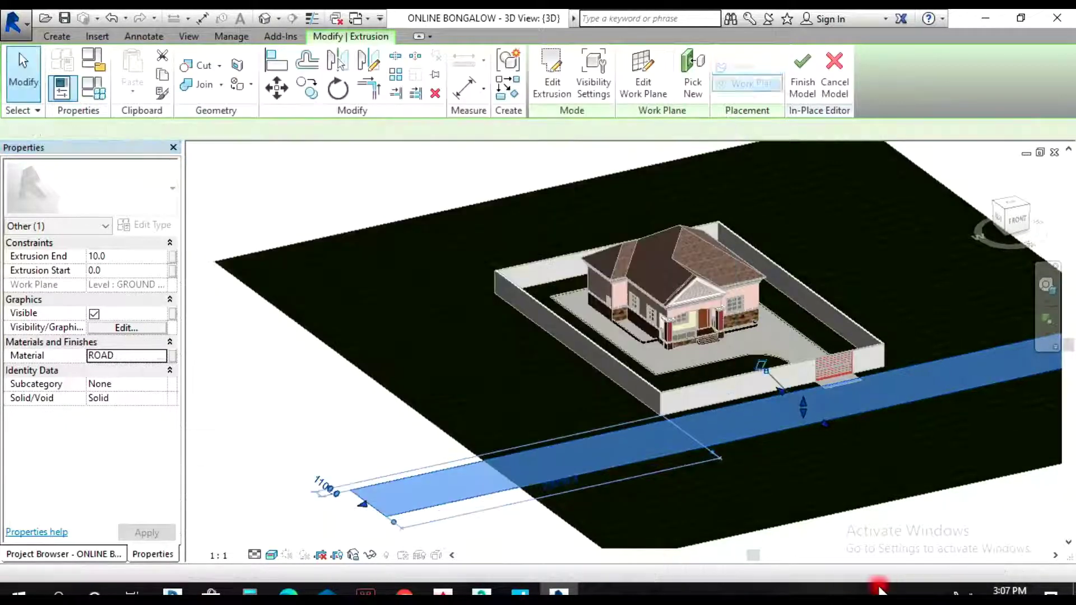
{"action": "left_click", "coordinate": [955, 590]}
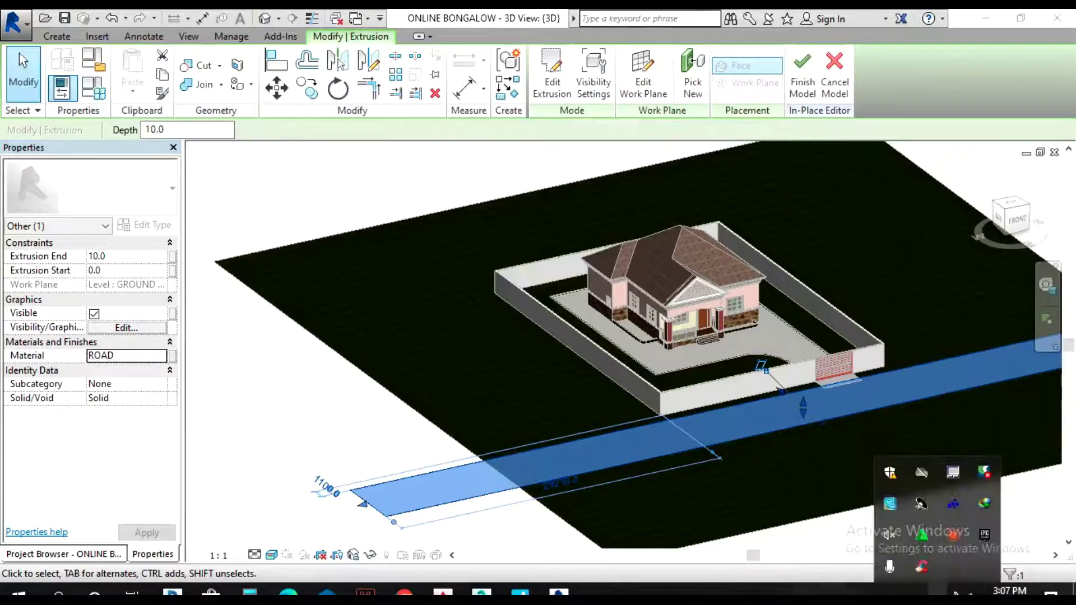
{"action": "left_click", "coordinate": [953, 532]}
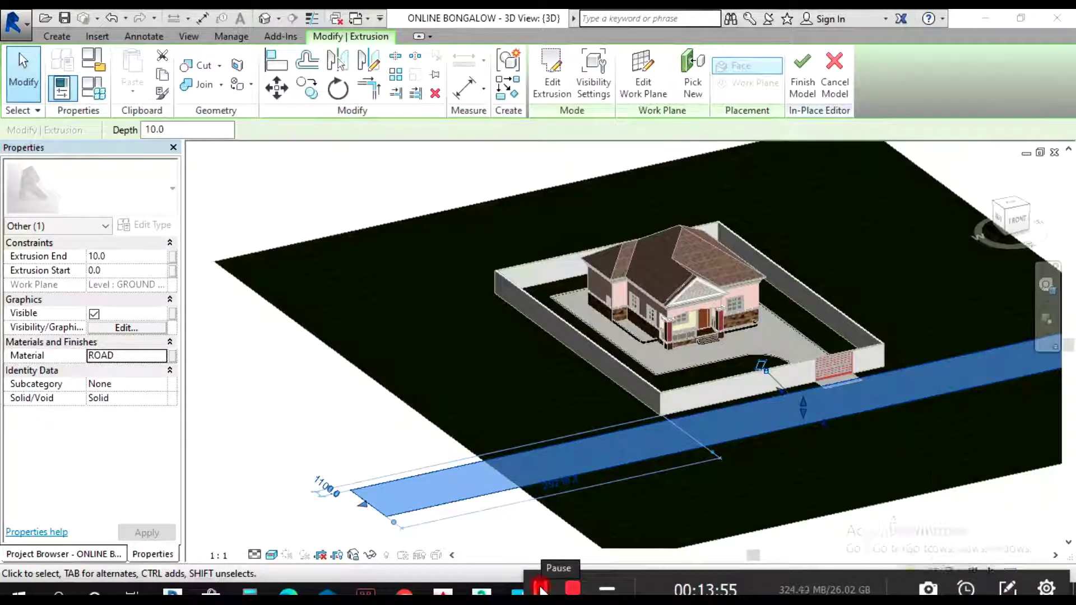
- Deselect the road and examine its dark surface in front of the compound in 3D
{"action": "key", "text": "Escape"}
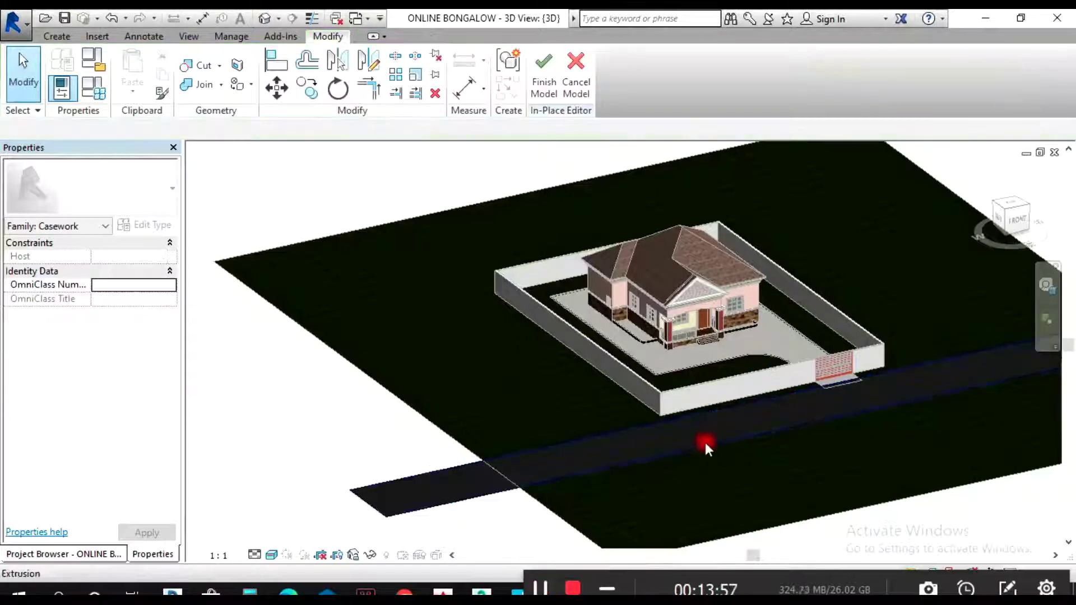
{"action": "scroll", "coordinate": [762, 407], "scroll_direction": "up", "scroll_amount": 5}
{"action": "scroll", "coordinate": [735, 369], "scroll_direction": "down", "scroll_amount": 3}
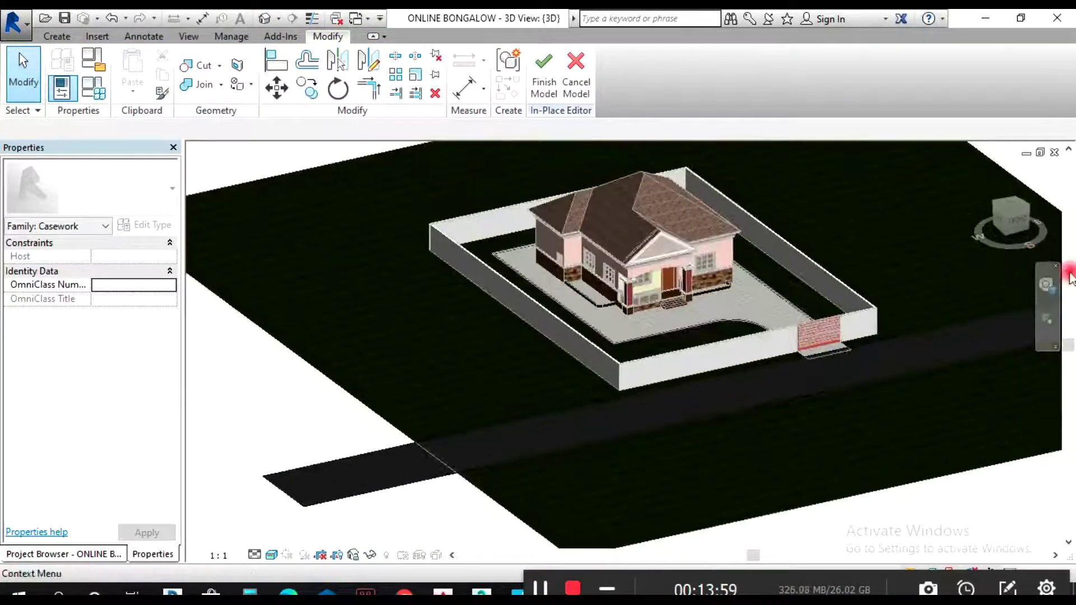
{"action": "left_click", "coordinate": [1043, 287]}
{"action": "mouse_move", "coordinate": [765, 345]}
{"action": "left_mouse_down"}
{"action": "mouse_move", "coordinate": [693, 345]}
{"action": "mouse_move", "coordinate": [771, 345]}
{"action": "left_mouse_up"}
{"action": "scroll", "coordinate": [718, 370], "scroll_direction": "up", "scroll_amount": 2}
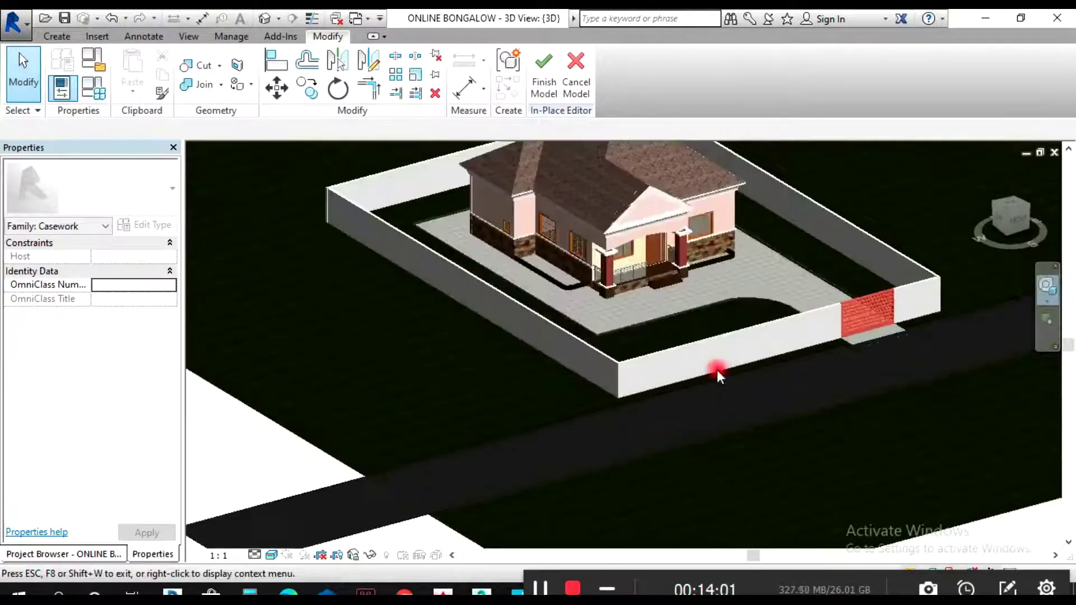
- Return to the GROUND LEVEL floor plan and finish the in-place road model
{"action": "left_click", "coordinate": [80, 553]}
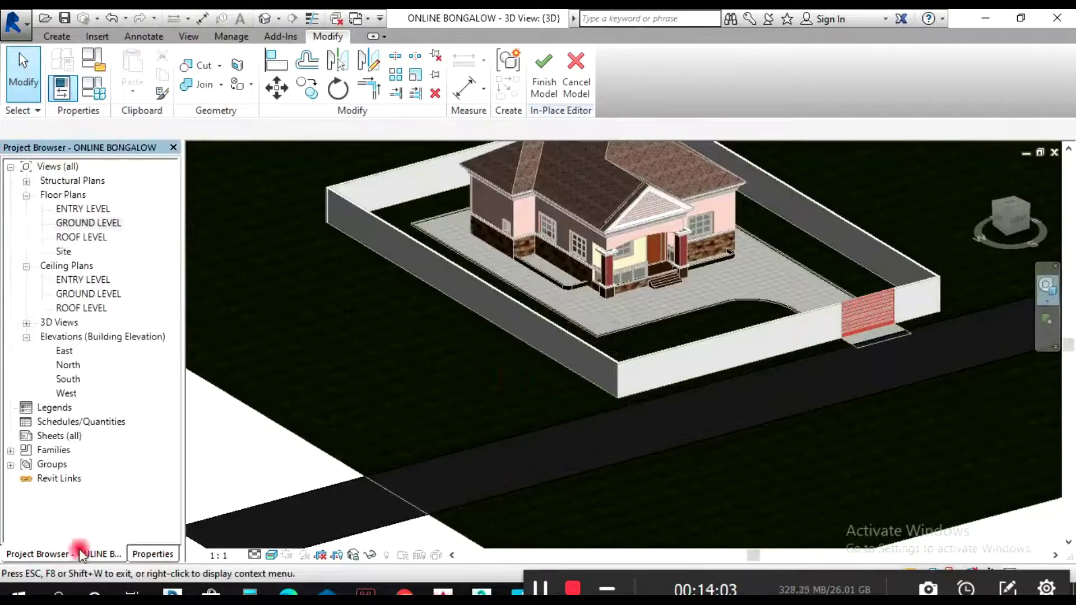
{"action": "double_click", "coordinate": [87, 224]}
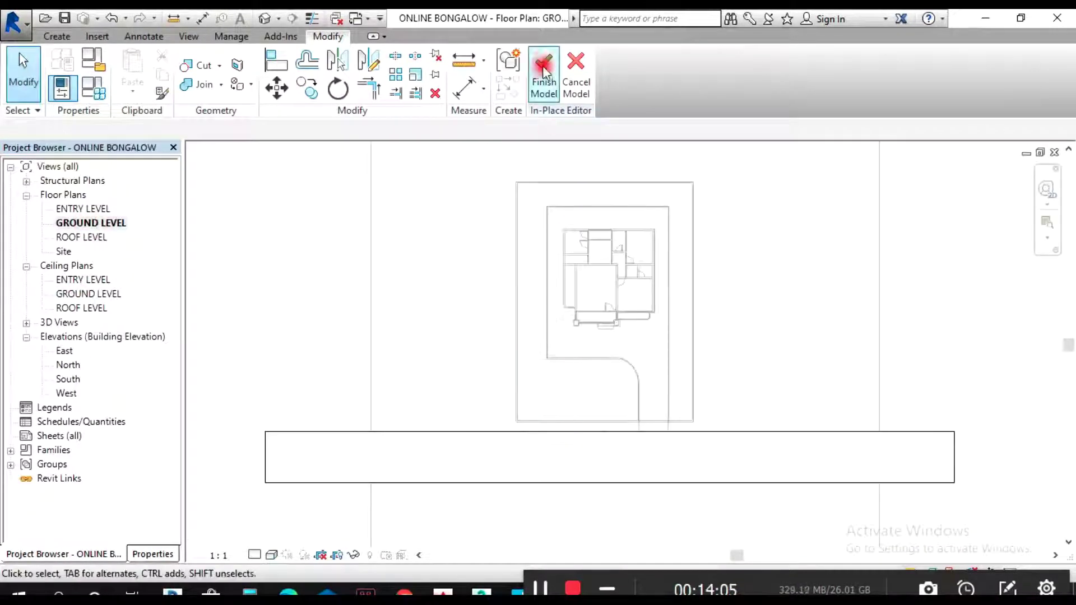
{"action": "left_click", "coordinate": [542, 70]}
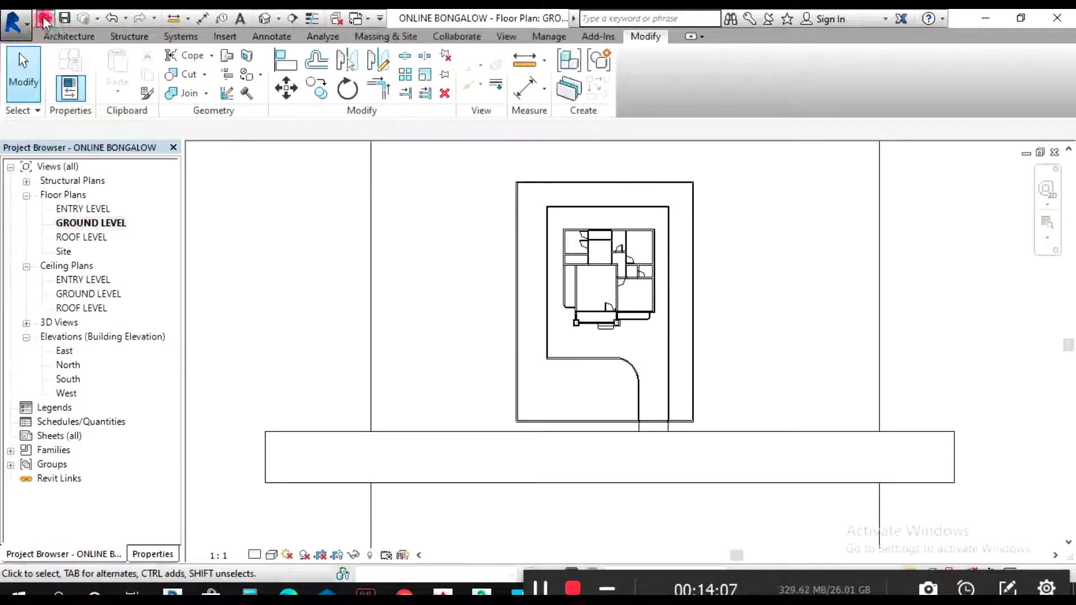
- Start a new in-place model in the Casework category for the road markings
{"action": "left_click", "coordinate": [69, 36]}
{"action": "left_click", "coordinate": [189, 96]}
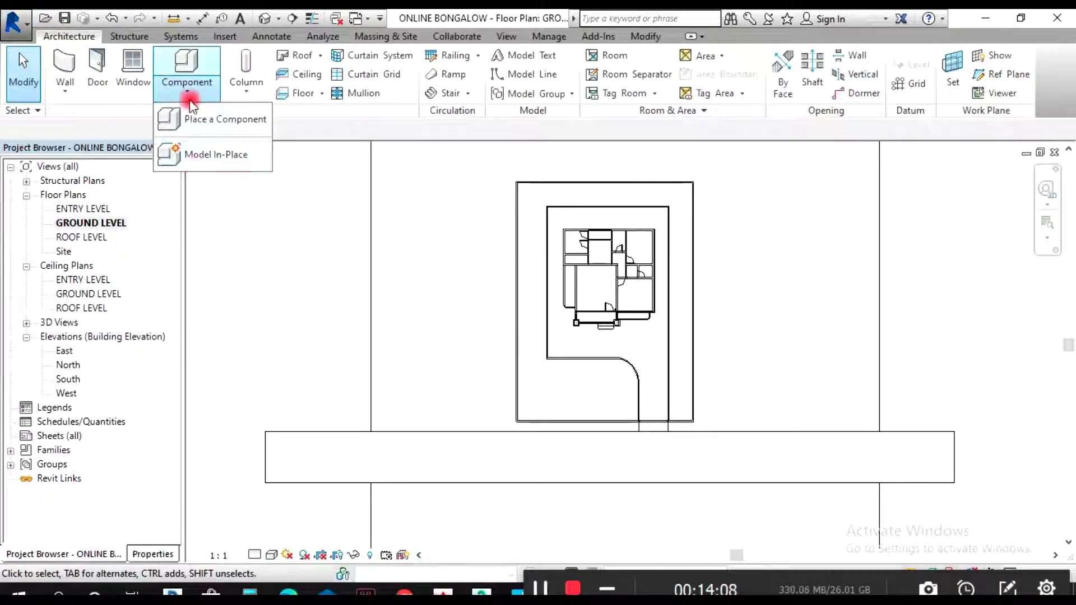
{"action": "left_click", "coordinate": [182, 155]}
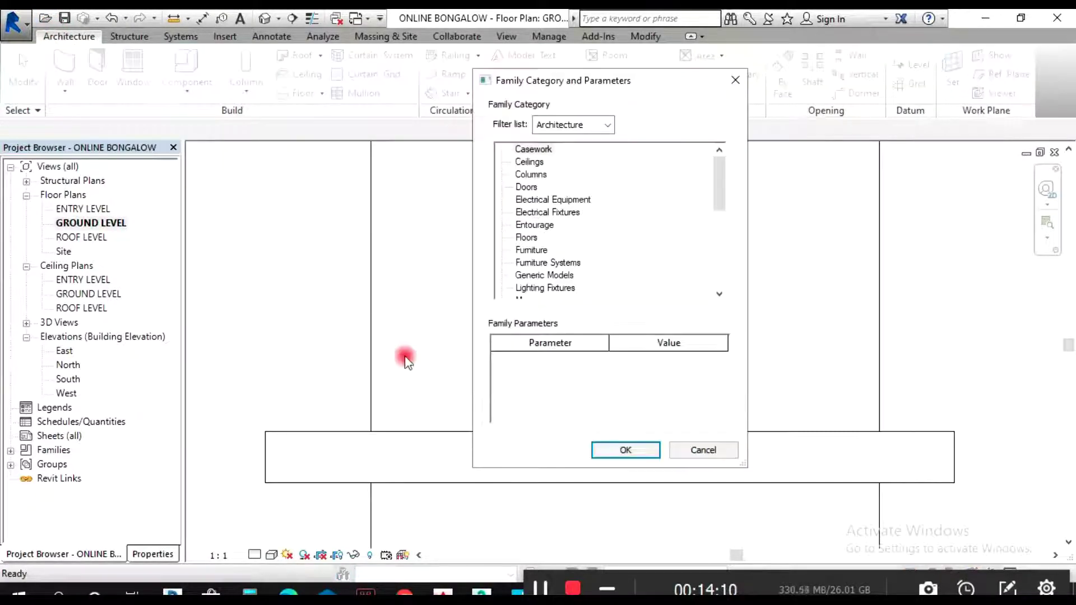
{"action": "left_click", "coordinate": [609, 450]}
{"action": "left_click", "coordinate": [554, 336]}
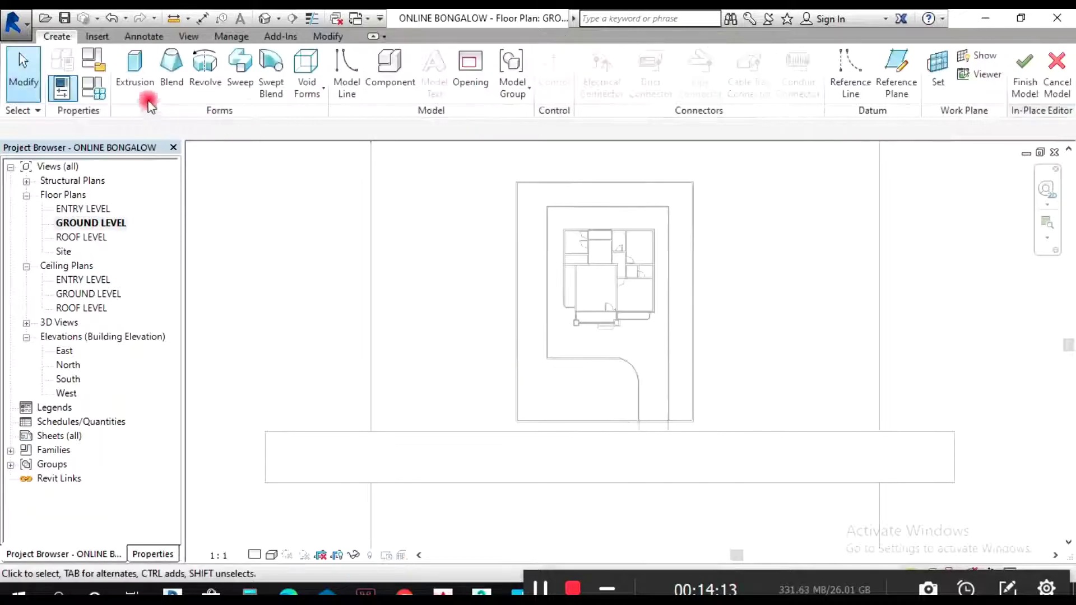
- Sketch a 500 by 200 rectangular extrusion profile for a lane stripe at the road's west end, midway across its width
{"action": "left_click", "coordinate": [142, 72]}
{"action": "left_click", "coordinate": [592, 57]}
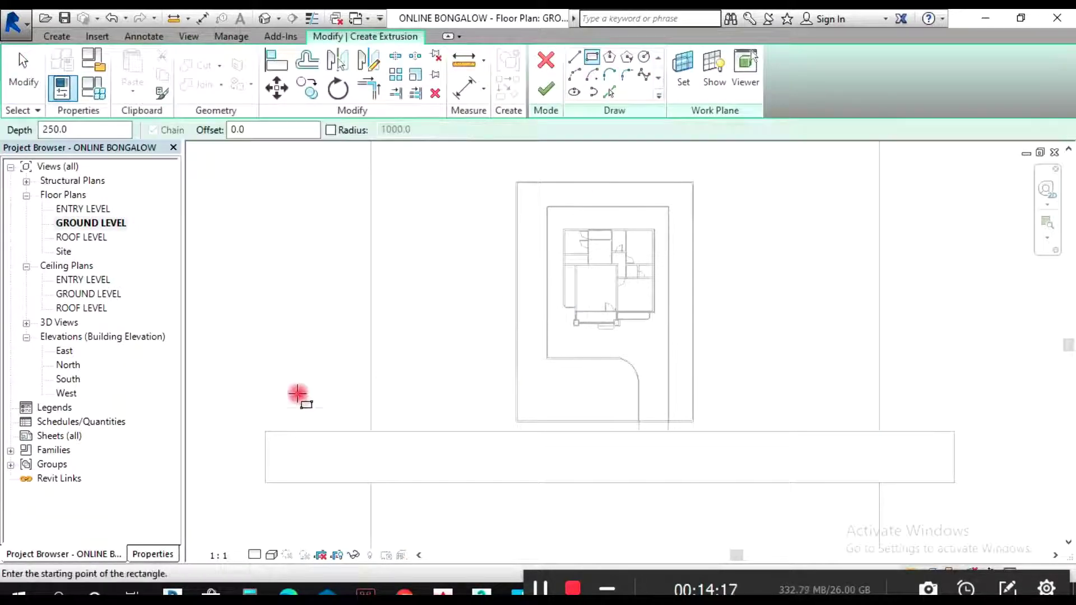
{"action": "scroll", "coordinate": [269, 454], "scroll_direction": "up", "scroll_amount": 2}
{"action": "left_click", "coordinate": [250, 449]}
{"action": "scroll", "coordinate": [255, 449], "scroll_direction": "up", "scroll_amount": 2}
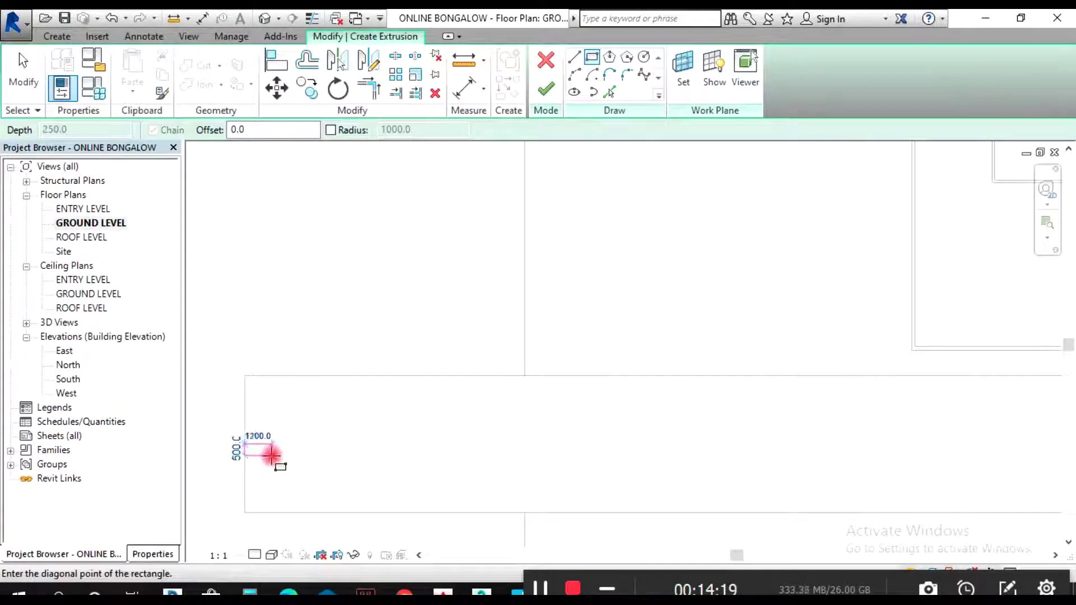
{"action": "scroll", "coordinate": [257, 450], "scroll_direction": "up", "scroll_amount": 1}
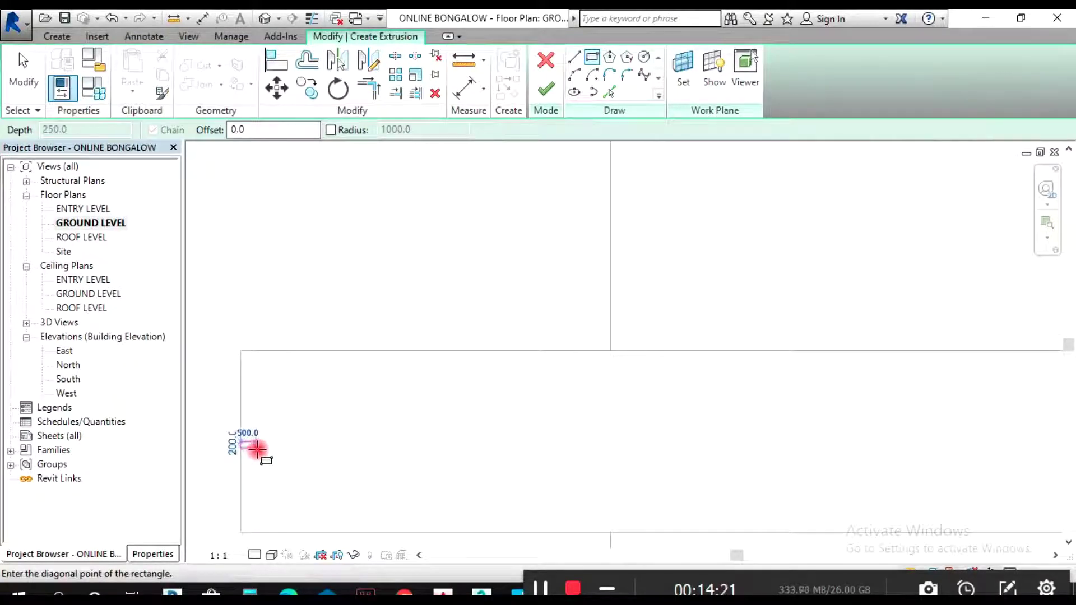
{"action": "left_click", "coordinate": [256, 449]}
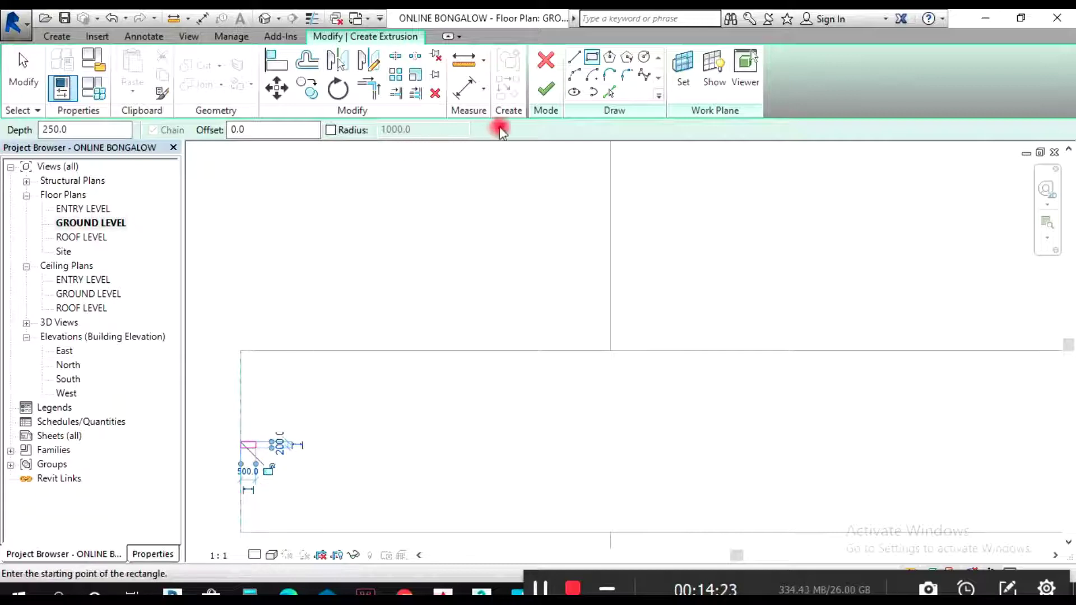
- Finish the stripe's extrusion sketch and set its depth to 15
{"action": "left_click", "coordinate": [545, 89]}
{"action": "left_click", "coordinate": [127, 130]}
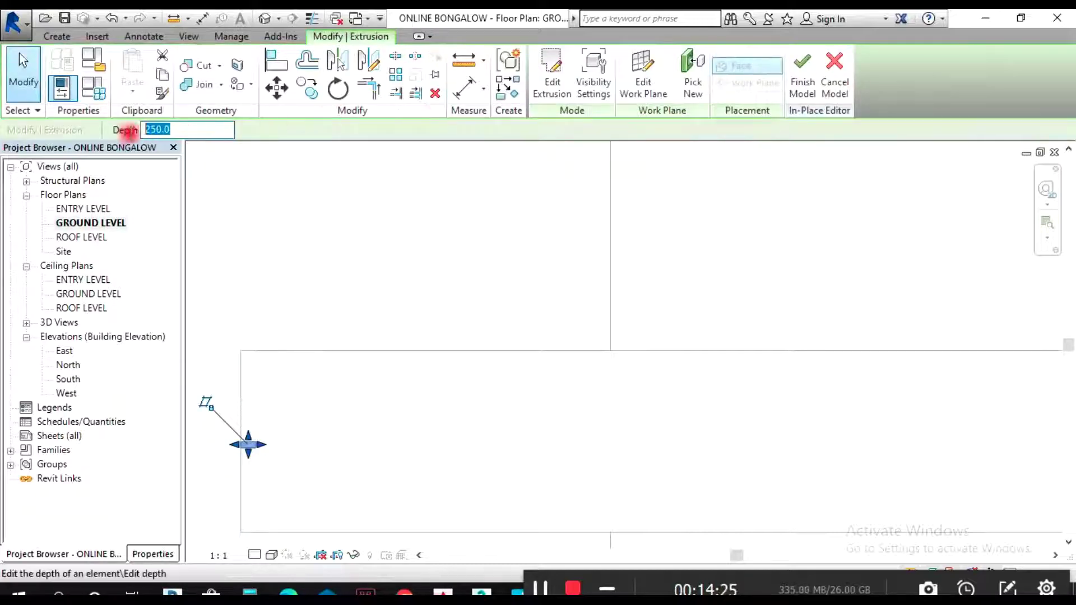
{"action": "type", "text": "15"}
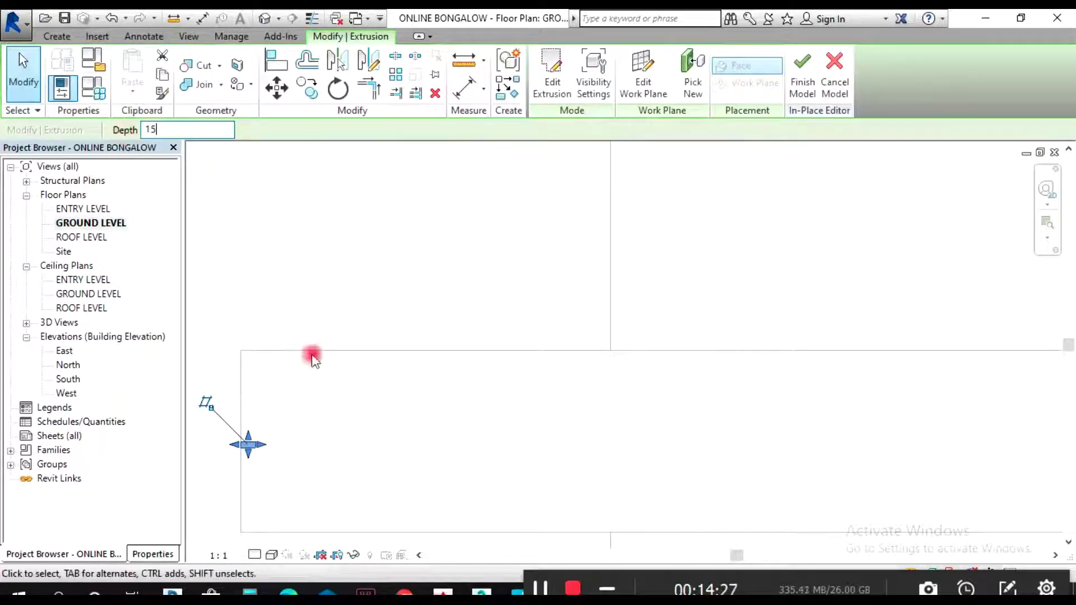
- For the stripe extrusion's material, duplicate ROAD as ROAD(1)
{"action": "left_click", "coordinate": [158, 555]}
{"action": "left_click", "coordinate": [164, 355]}
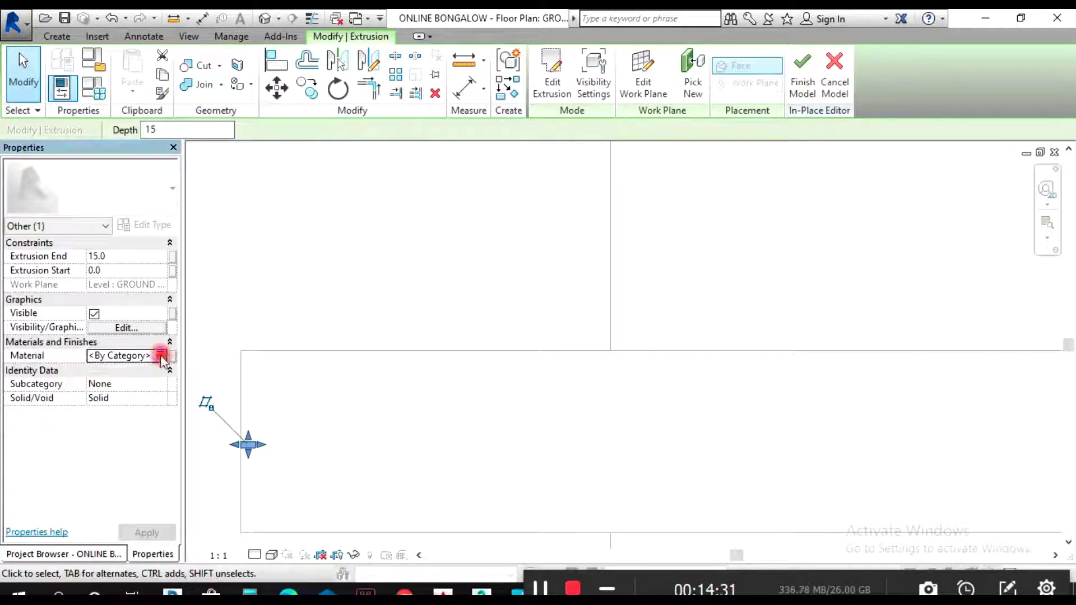
{"action": "left_click", "coordinate": [161, 357]}
{"action": "right_click", "coordinate": [287, 297]}
{"action": "left_click", "coordinate": [324, 326]}
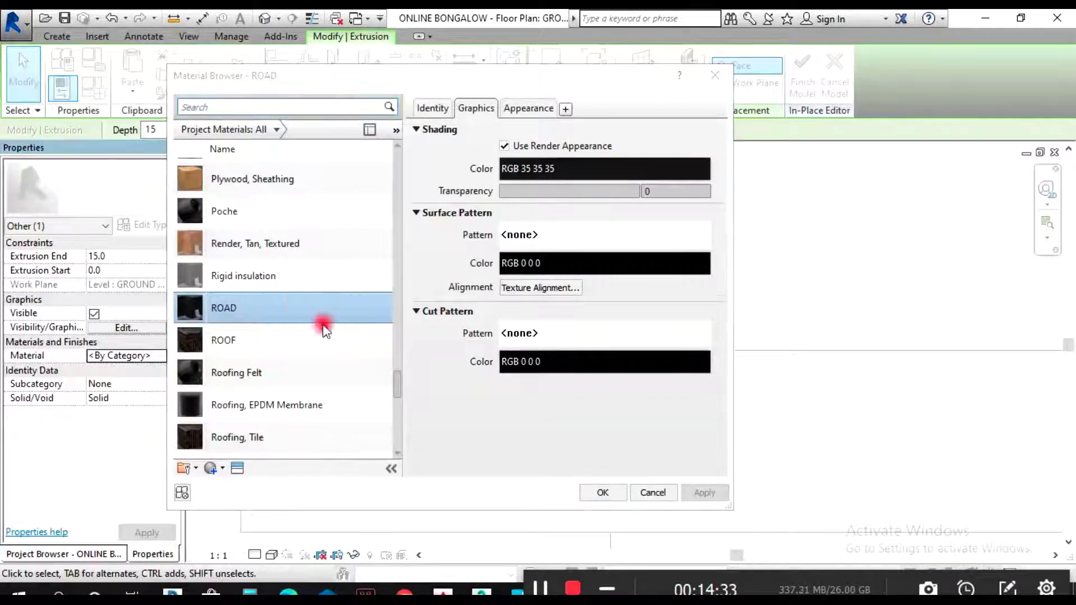
- Give ROAD(1) its own appearance asset with white wall paint, RGB 255 255 255, and assign the material to the stripe
{"action": "left_click", "coordinate": [528, 109]}
{"action": "left_click", "coordinate": [714, 131]}
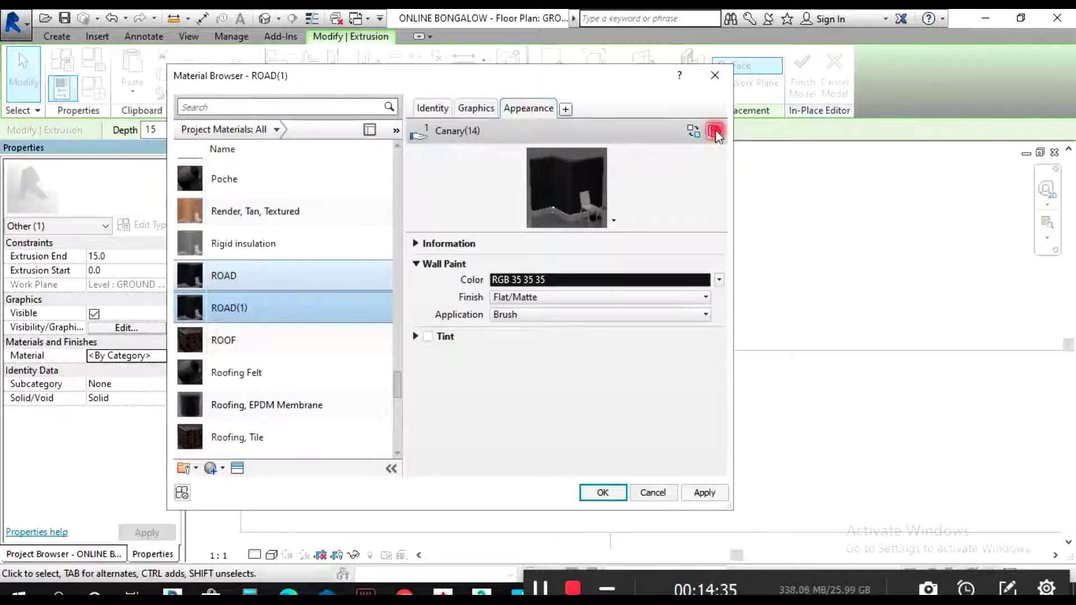
{"action": "left_click", "coordinate": [506, 279]}
{"action": "left_click", "coordinate": [429, 267]}
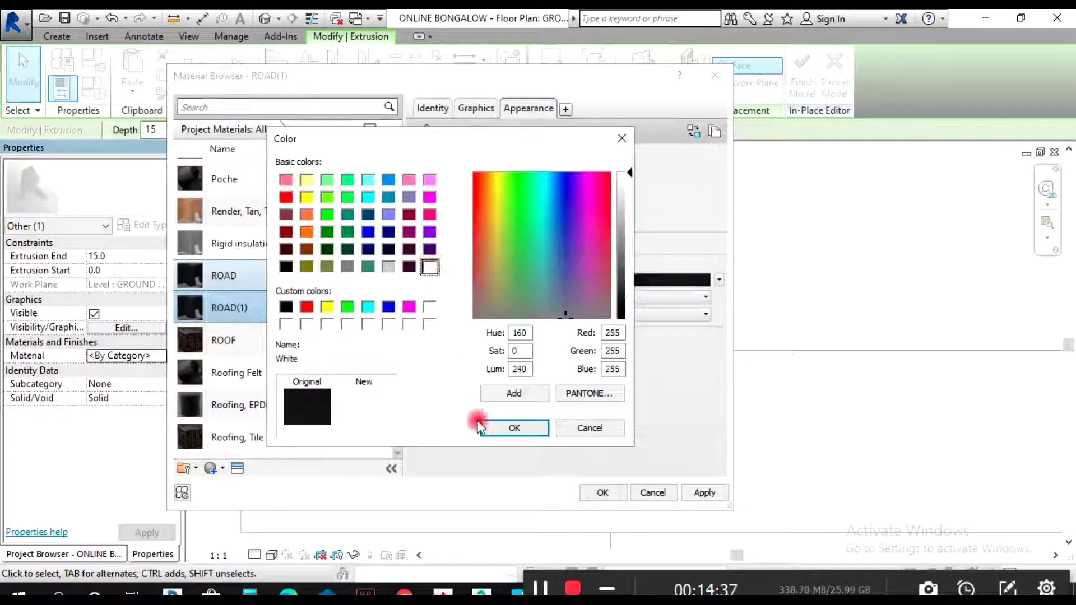
{"action": "left_click", "coordinate": [503, 428]}
{"action": "left_click", "coordinate": [514, 428]}
{"action": "left_click", "coordinate": [703, 492]}
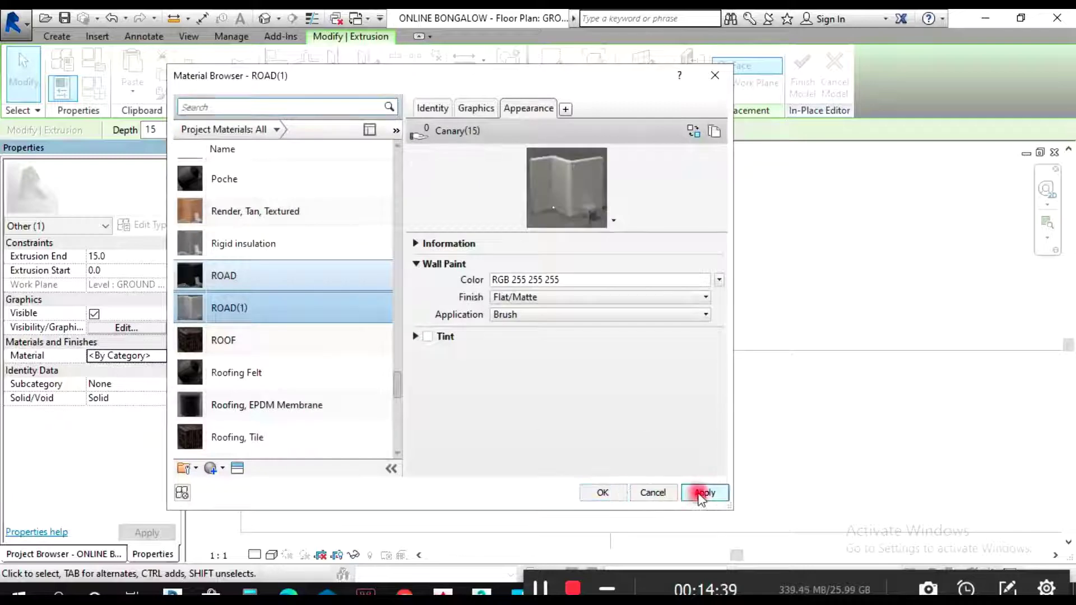
{"action": "left_click", "coordinate": [601, 492]}
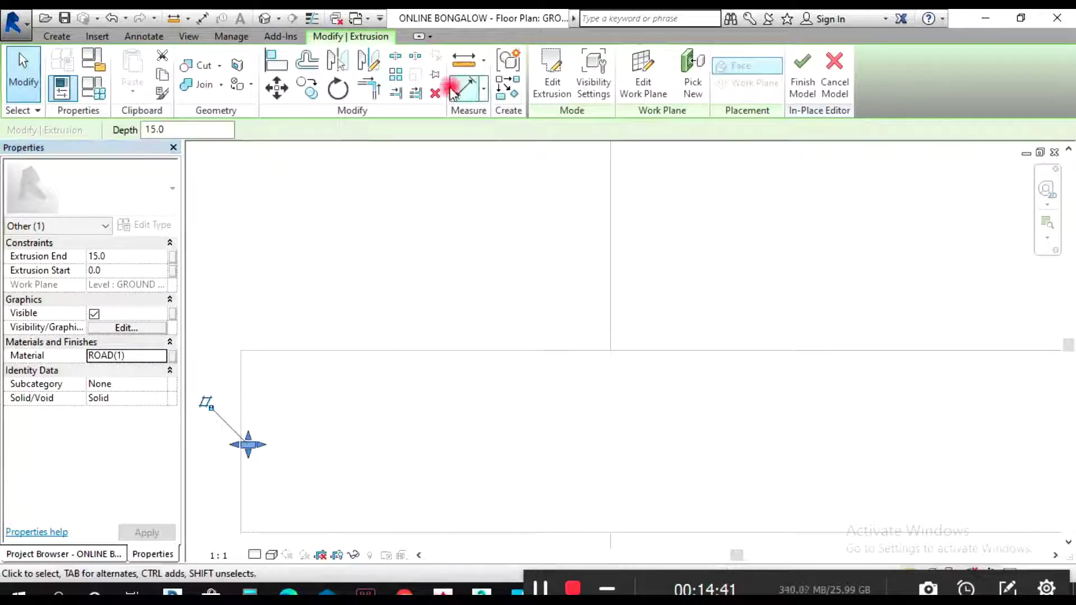
- Array the stripe linearly along the road at 1500 spacing with a count of 40
{"action": "left_click", "coordinate": [395, 74]}
{"action": "scroll", "coordinate": [238, 448], "scroll_direction": "up", "scroll_amount": 1}
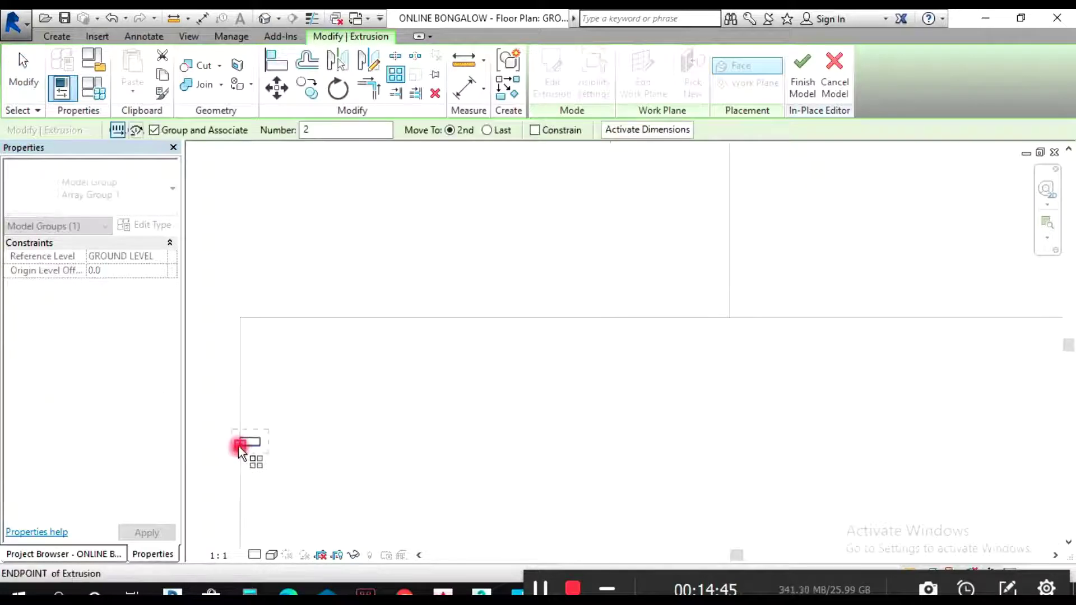
{"action": "left_click", "coordinate": [238, 445]}
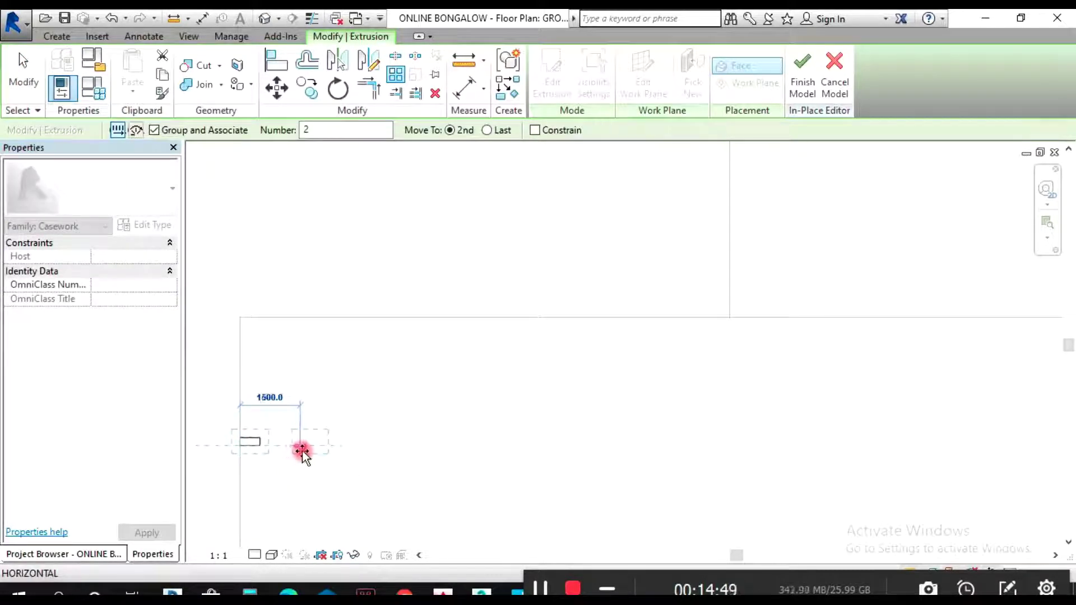
{"action": "left_click", "coordinate": [301, 450]}
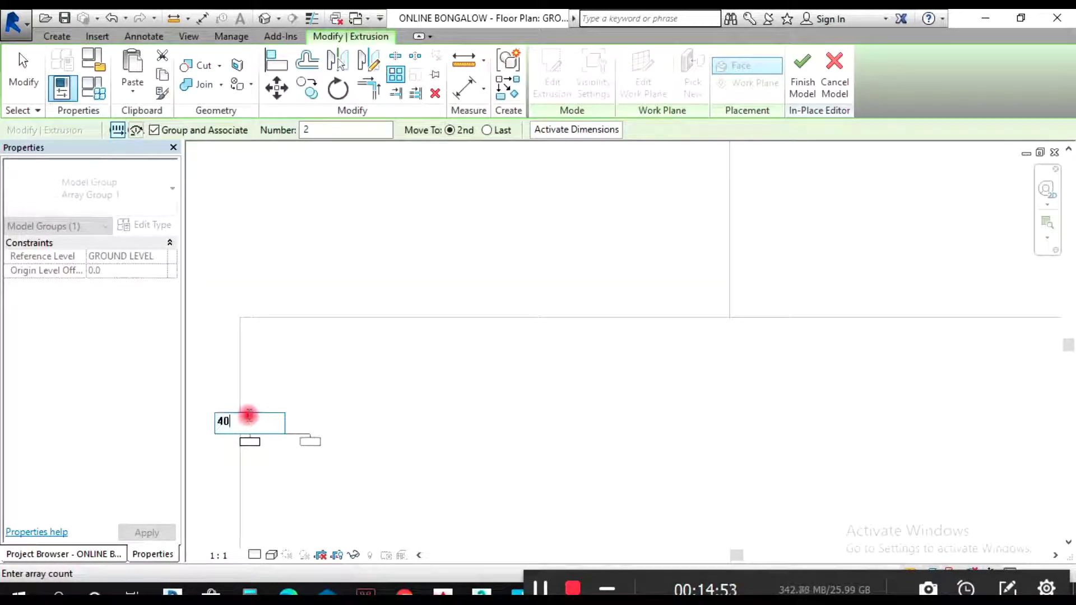
{"action": "key", "text": "Return"}
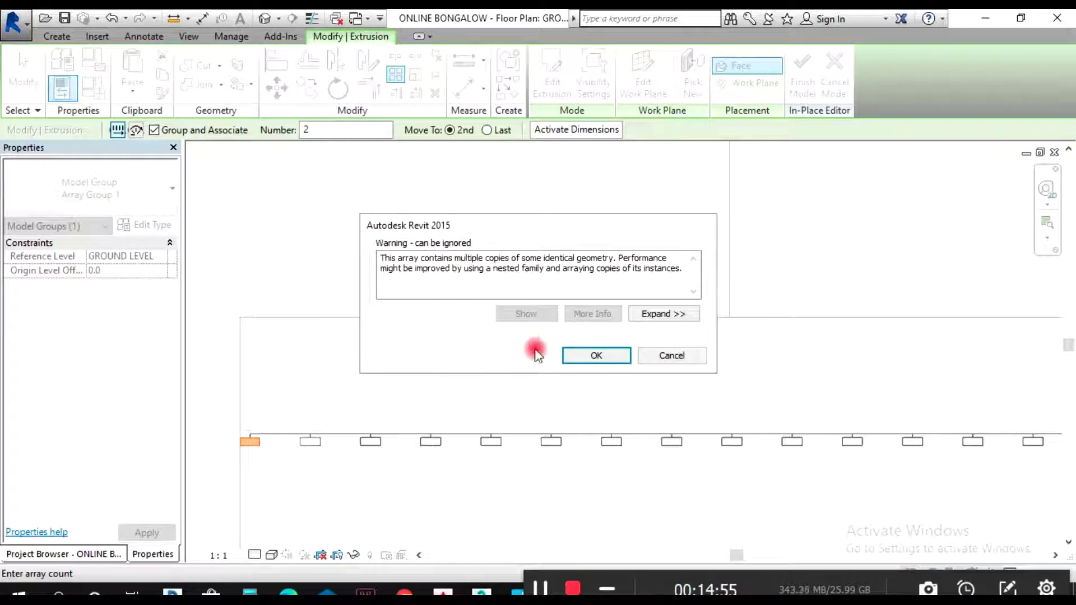
{"action": "left_click", "coordinate": [570, 355]}
{"action": "scroll", "coordinate": [419, 376], "scroll_direction": "down", "scroll_amount": 5}
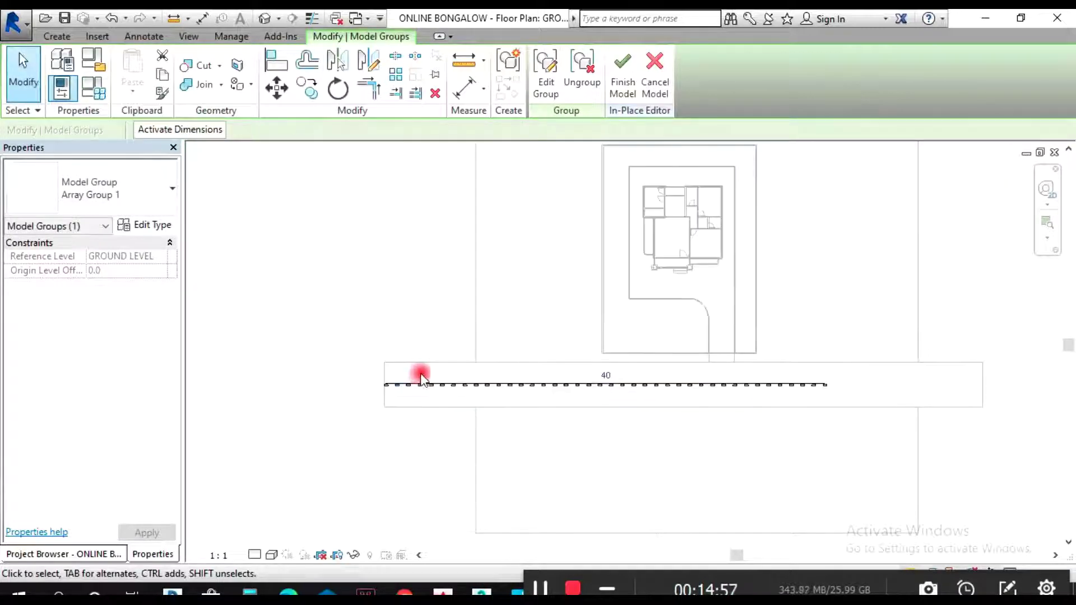
{"action": "scroll", "coordinate": [609, 380], "scroll_direction": "up", "scroll_amount": 1}
{"action": "scroll", "coordinate": [605, 382], "scroll_direction": "up", "scroll_amount": 1}
{"action": "key", "text": "Escape"}
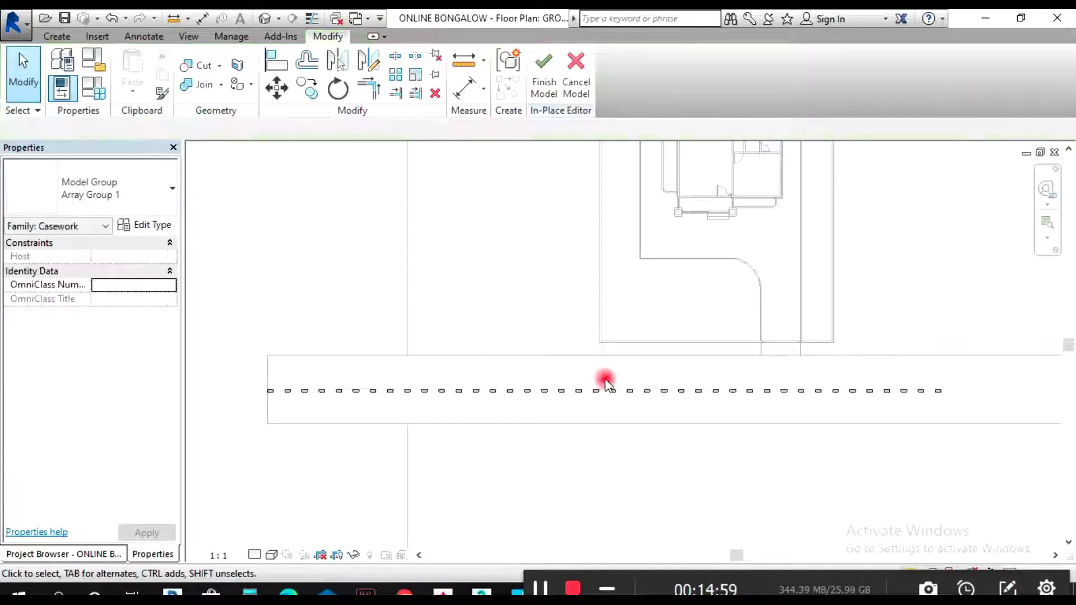
- Set the stripe array's count to 50 and finish the in-place model
{"action": "left_click", "coordinate": [301, 390]}
{"action": "scroll", "coordinate": [484, 386], "scroll_direction": "down", "scroll_amount": 1}
{"action": "scroll", "coordinate": [822, 392], "scroll_direction": "up", "scroll_amount": 1}
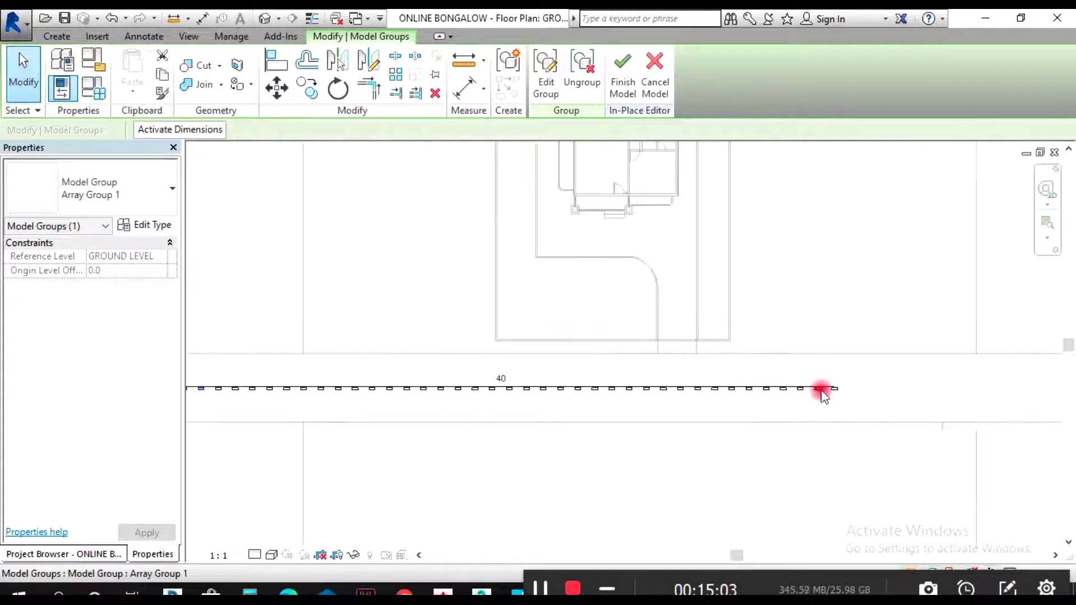
{"action": "scroll", "coordinate": [500, 381], "scroll_direction": "up", "scroll_amount": 2}
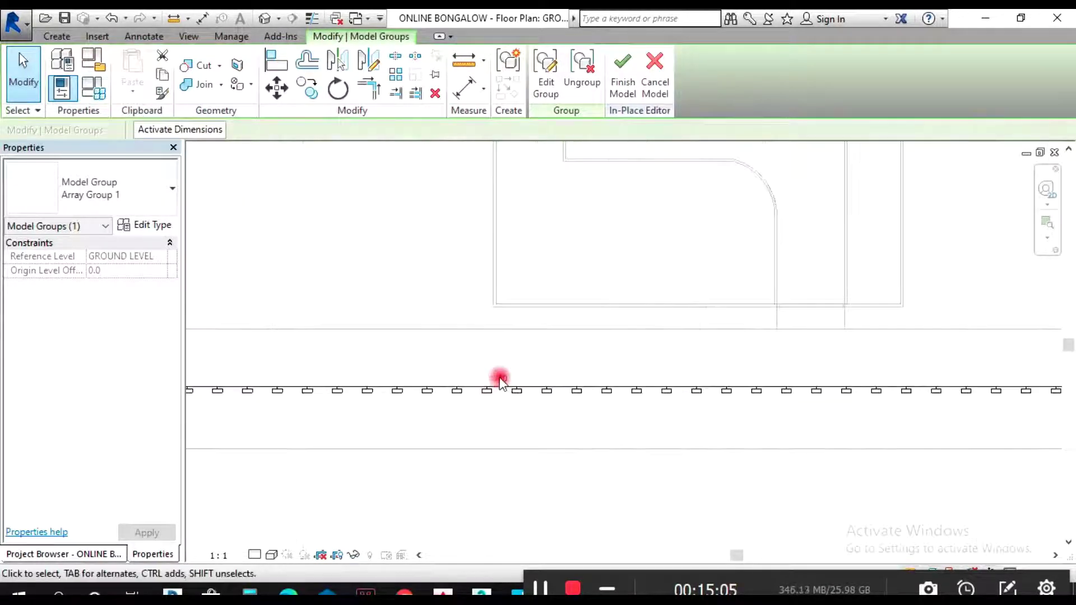
{"action": "left_click", "coordinate": [500, 381]}
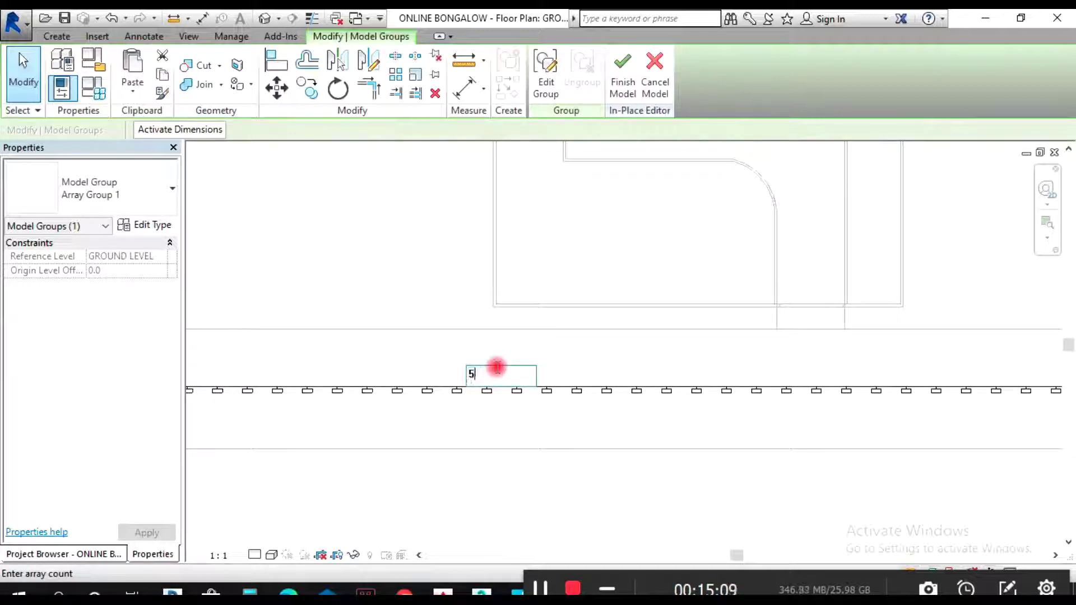
{"action": "type", "text": "50"}
{"action": "key", "text": "Return"}
{"action": "scroll", "coordinate": [523, 389], "scroll_direction": "down", "scroll_amount": 3}
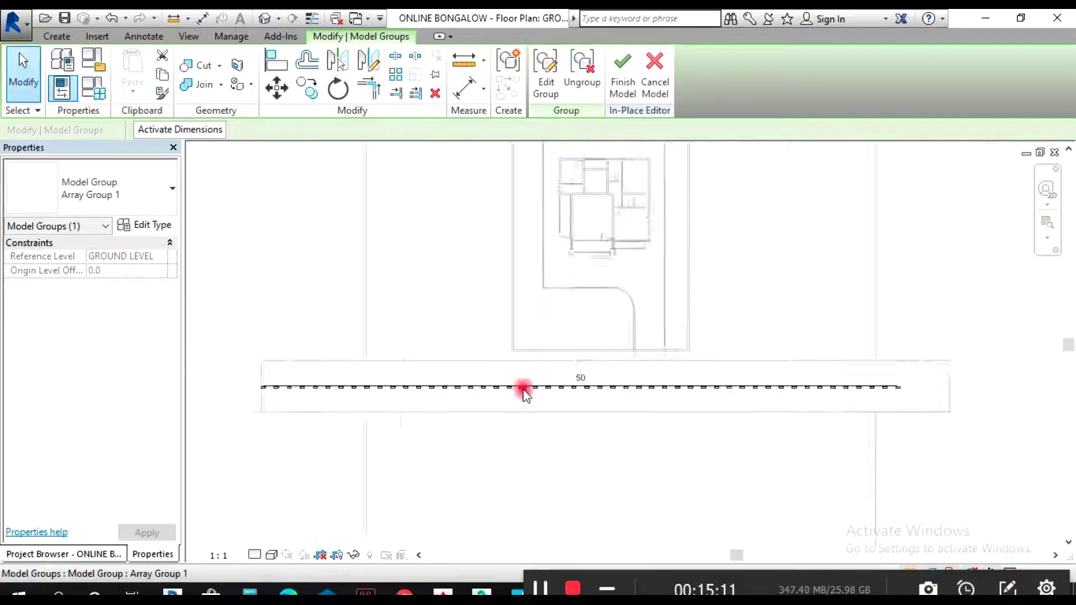
{"action": "left_click", "coordinate": [624, 80]}
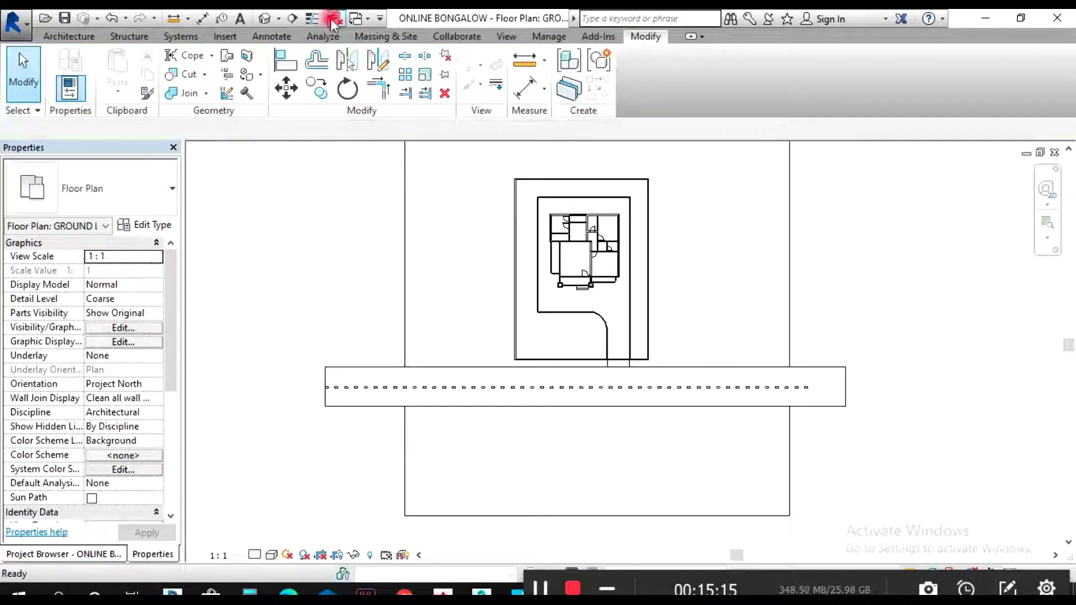
- Examine the striped road, gate and fenced bungalow from several angles in 3D
{"action": "left_click", "coordinate": [263, 19]}
{"action": "scroll", "coordinate": [640, 465], "scroll_direction": "up", "scroll_amount": 6}
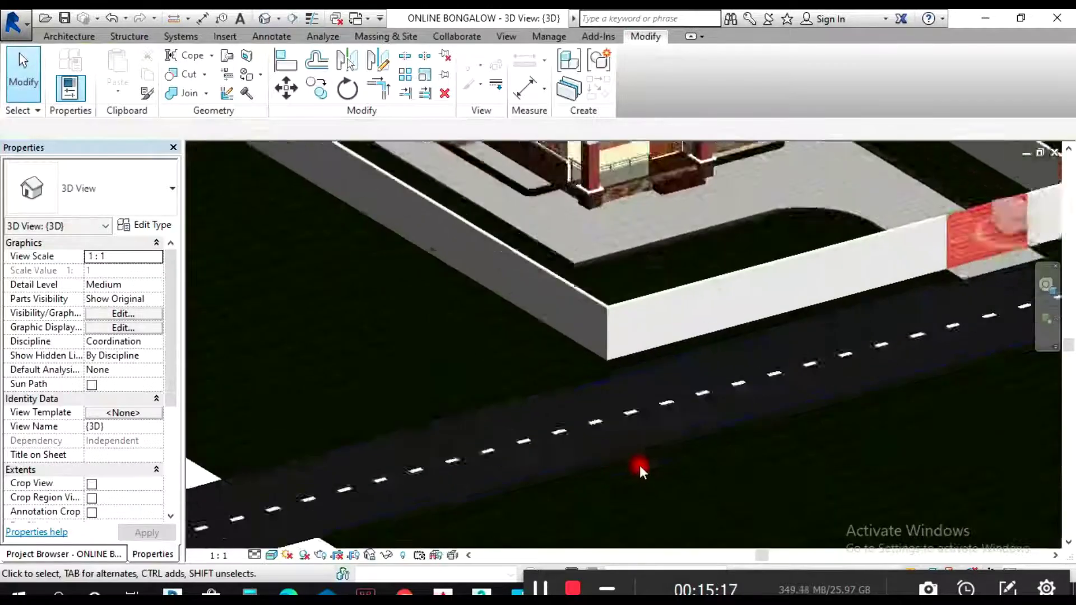
{"action": "scroll", "coordinate": [657, 366], "scroll_direction": "down", "scroll_amount": 8}
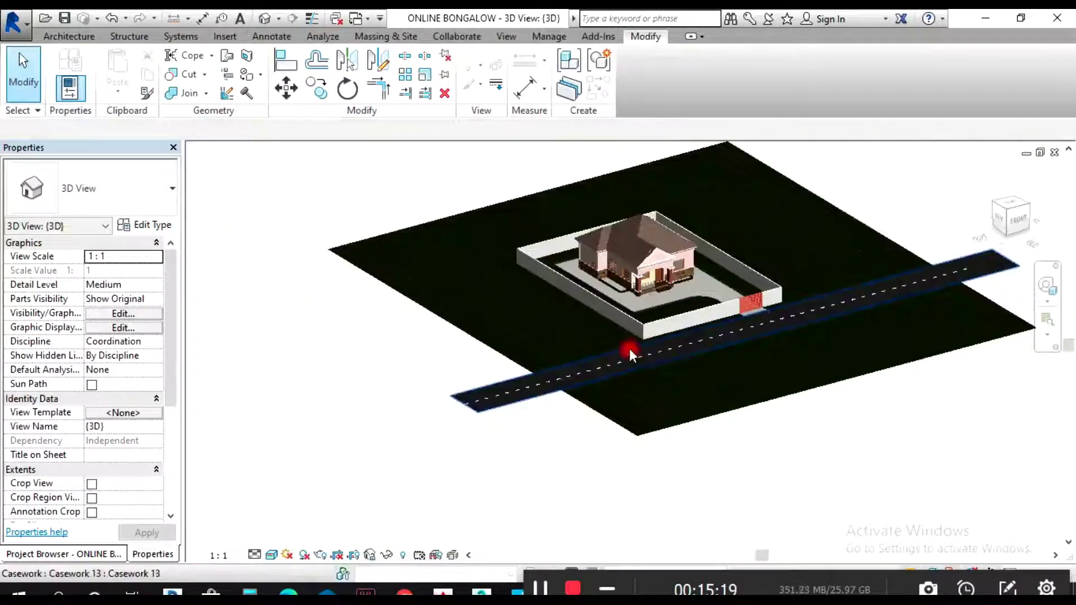
{"action": "middle_click_drag", "start_coordinate": [748, 345], "coordinate": [583, 331], "text": "shift"}
{"action": "scroll", "coordinate": [627, 318], "scroll_direction": "up", "scroll_amount": 3}
{"action": "scroll", "coordinate": [627, 319], "scroll_direction": "up", "scroll_amount": 3}
{"action": "scroll", "coordinate": [671, 350], "scroll_direction": "down", "scroll_amount": 6}
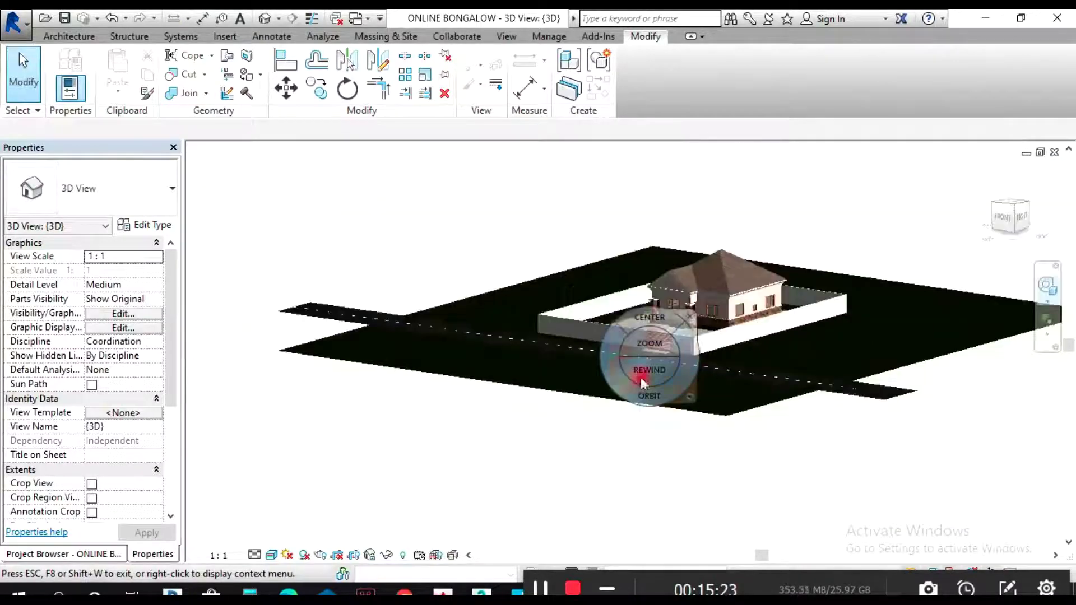
{"action": "left_click_drag", "start_coordinate": [641, 376], "coordinate": [854, 370]}
{"action": "scroll", "coordinate": [724, 313], "scroll_direction": "up", "scroll_amount": 3}
{"action": "scroll", "coordinate": [717, 303], "scroll_direction": "up", "scroll_amount": 4}
{"action": "scroll", "coordinate": [952, 412], "scroll_direction": "down", "scroll_amount": 3}
{"action": "scroll", "coordinate": [715, 409], "scroll_direction": "up", "scroll_amount": 1}
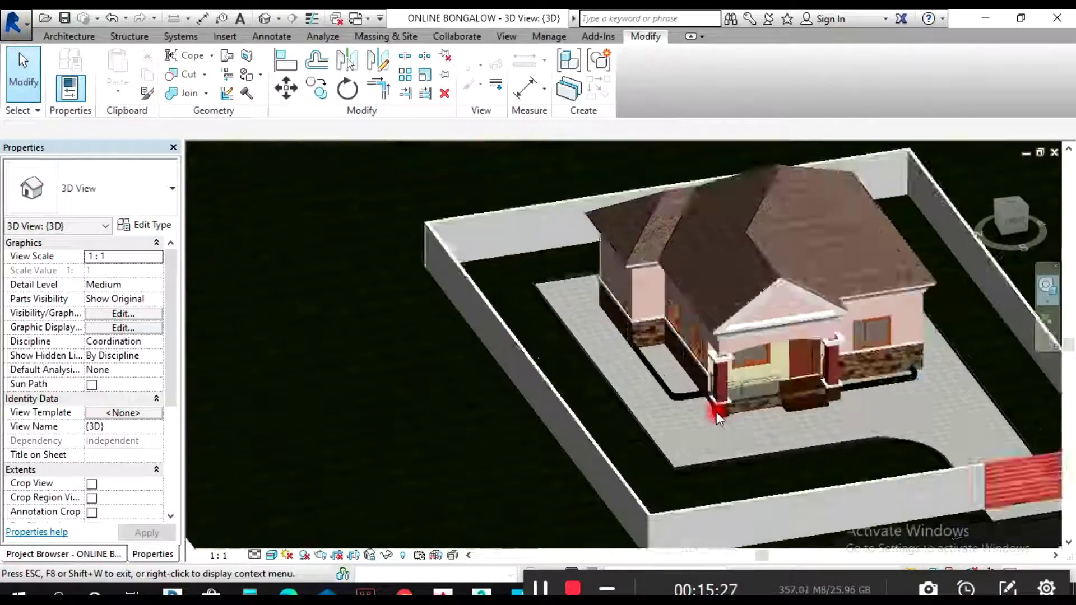
{"action": "scroll", "coordinate": [716, 409], "scroll_direction": "down", "scroll_amount": 2}
{"action": "left_click_drag", "start_coordinate": [680, 399], "coordinate": [907, 408]}
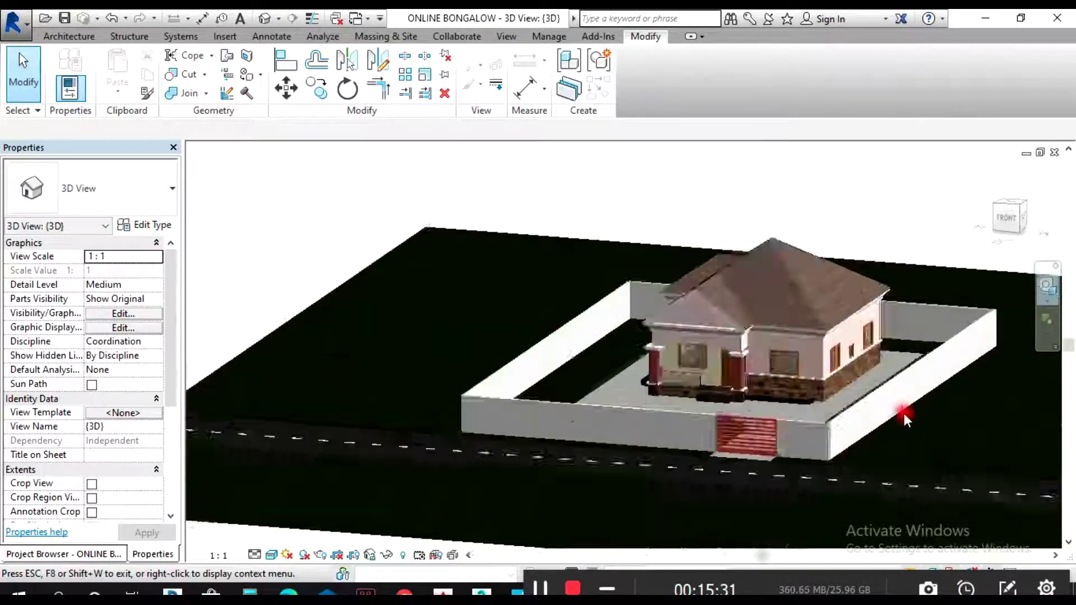
{"action": "scroll", "coordinate": [905, 413], "scroll_direction": "up", "scroll_amount": 4}
{"action": "left_click_drag", "start_coordinate": [819, 416], "coordinate": [812, 443]}
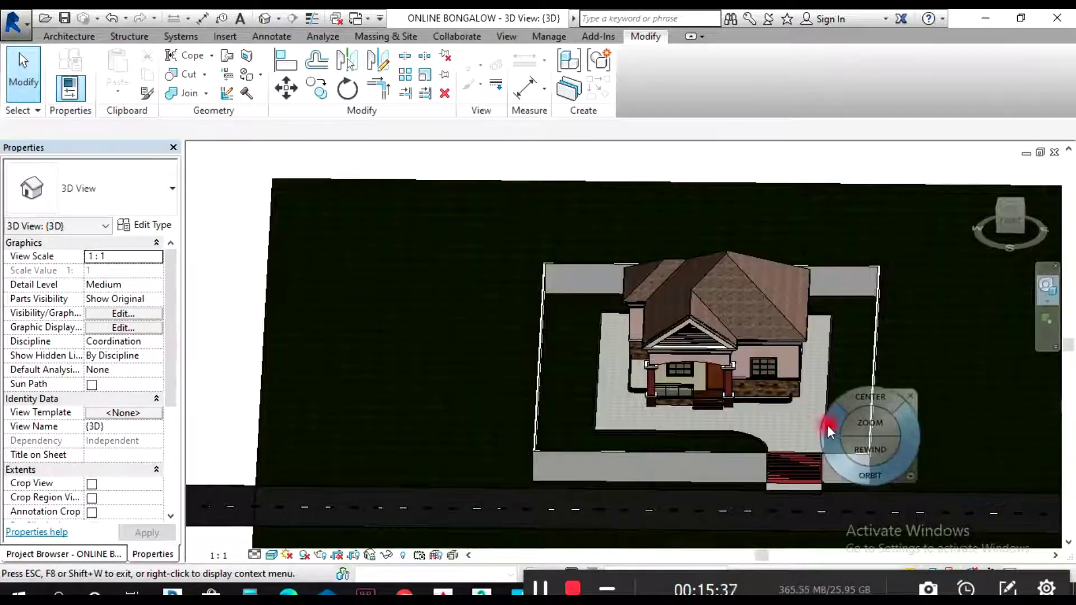
{"action": "left_click_drag", "start_coordinate": [761, 414], "coordinate": [847, 408]}
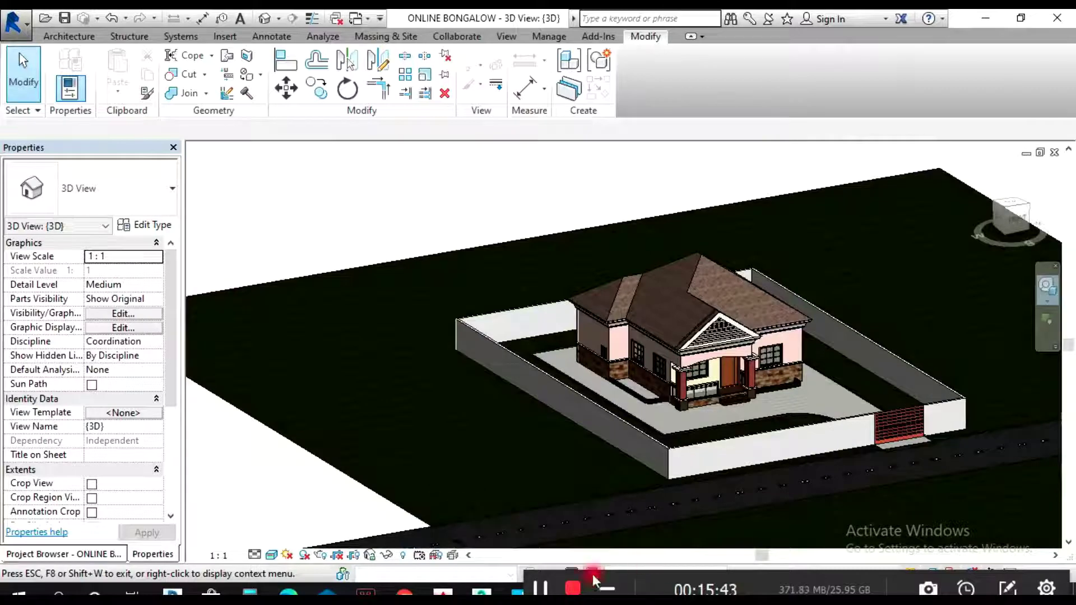
{"action": "left_click", "coordinate": [541, 586]}
{"action": "left_click", "coordinate": [651, 425]}
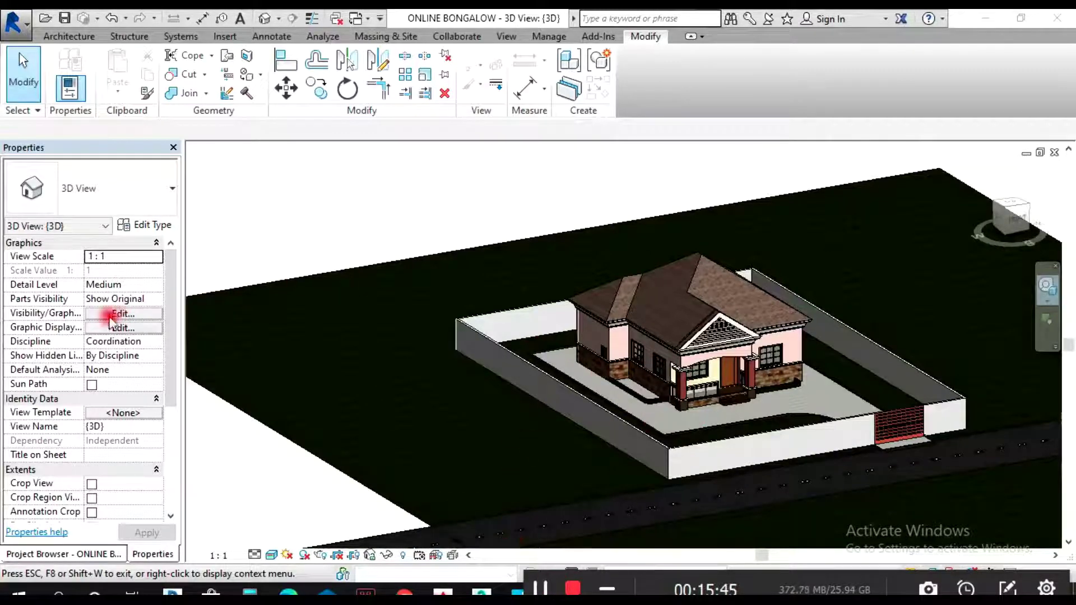
- Open the GROUND LEVEL floor plan
{"action": "left_click", "coordinate": [100, 556]}
{"action": "double_click", "coordinate": [108, 222]}
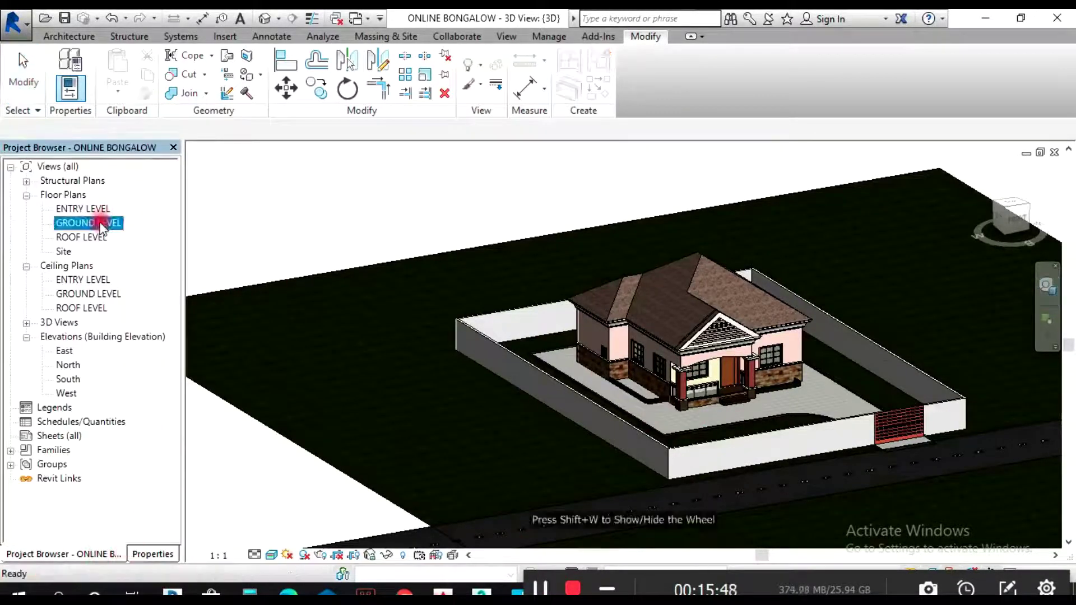
- Place a Scarlet Oak - 12.5 Meters tree as a site component at the fence's upper-left corner in plan, beside the bungalow
{"action": "scroll", "coordinate": [560, 300], "scroll_direction": "up", "scroll_amount": 2}
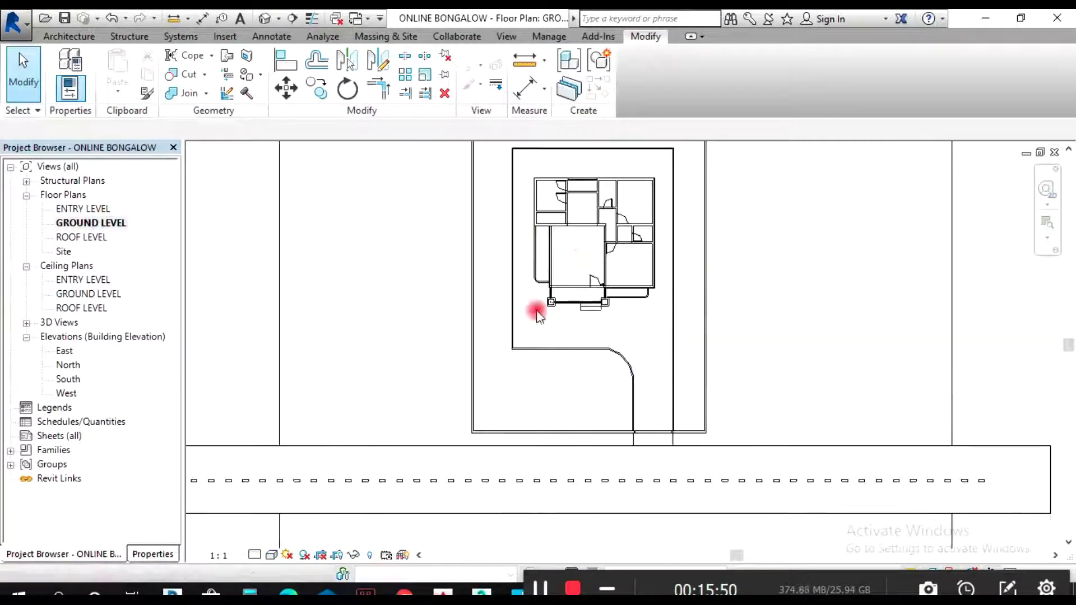
{"action": "scroll", "coordinate": [497, 413], "scroll_direction": "down", "scroll_amount": 2}
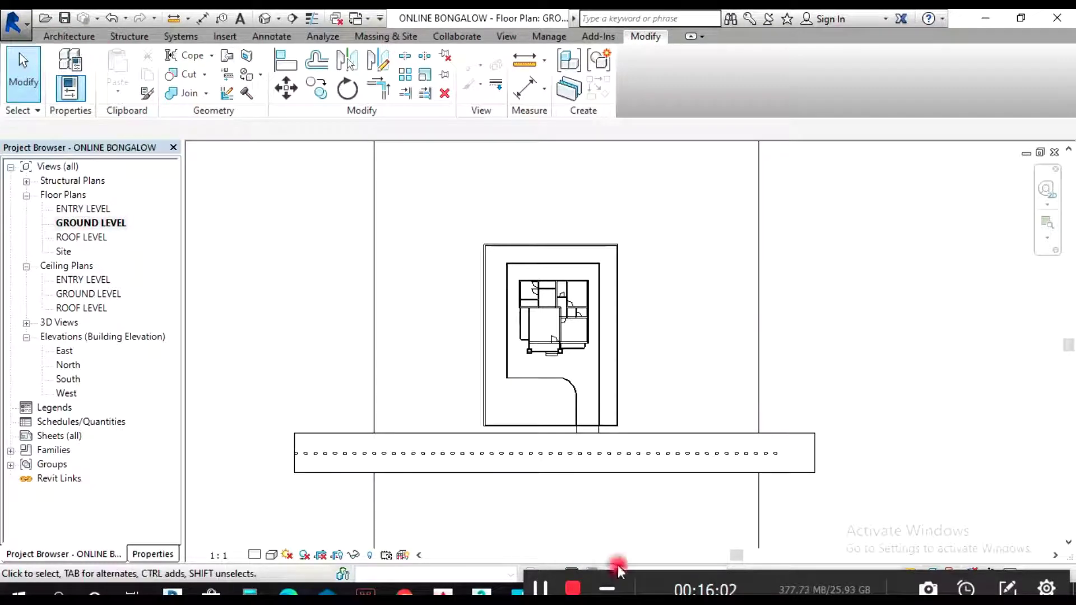
{"action": "left_click", "coordinate": [95, 39]}
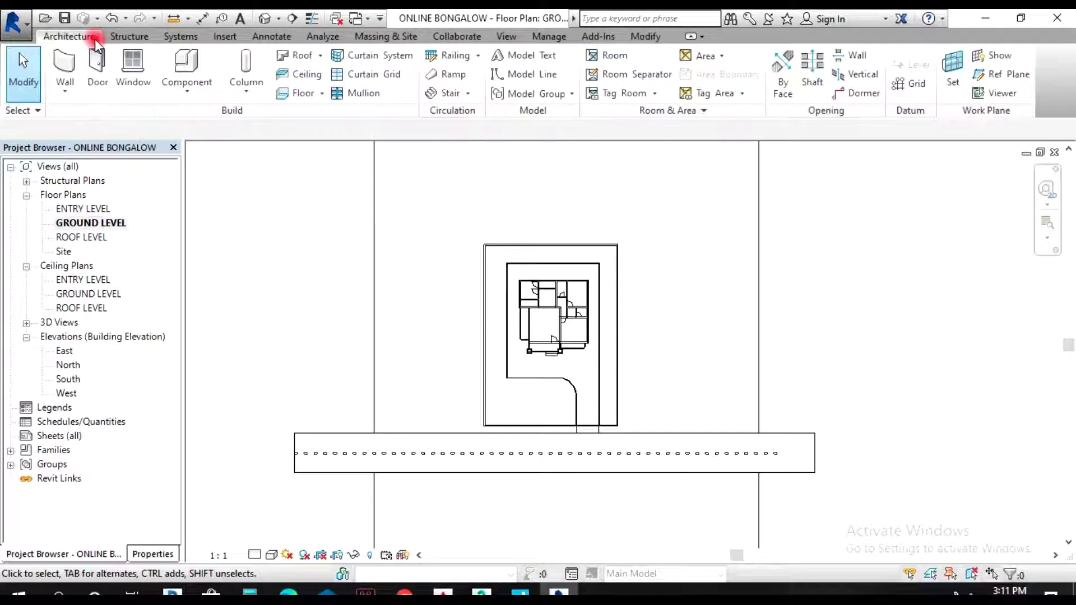
{"action": "left_click", "coordinate": [385, 38]}
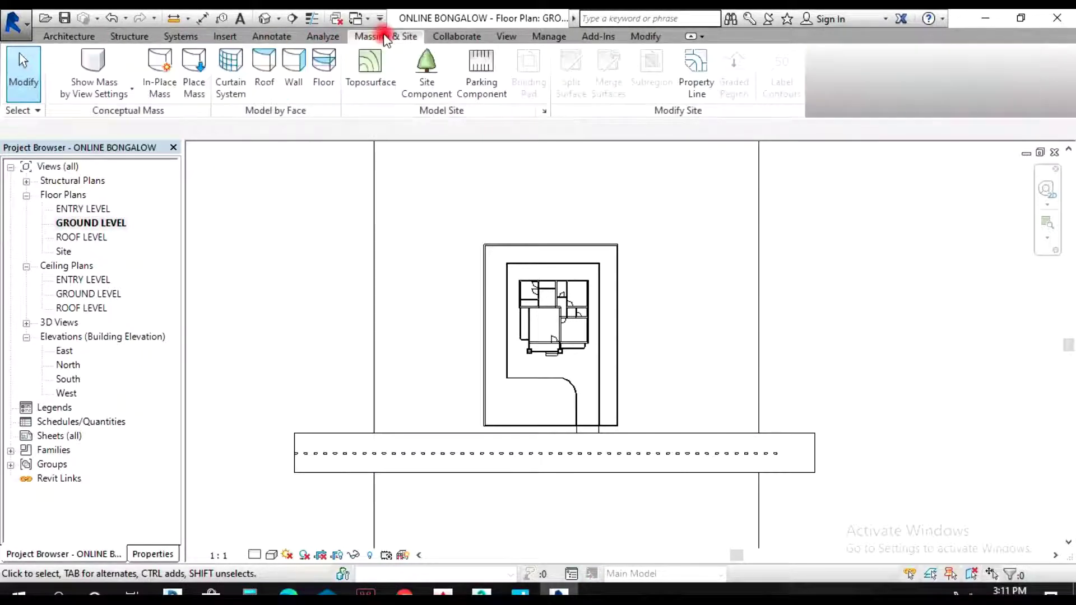
{"action": "left_click", "coordinate": [425, 78]}
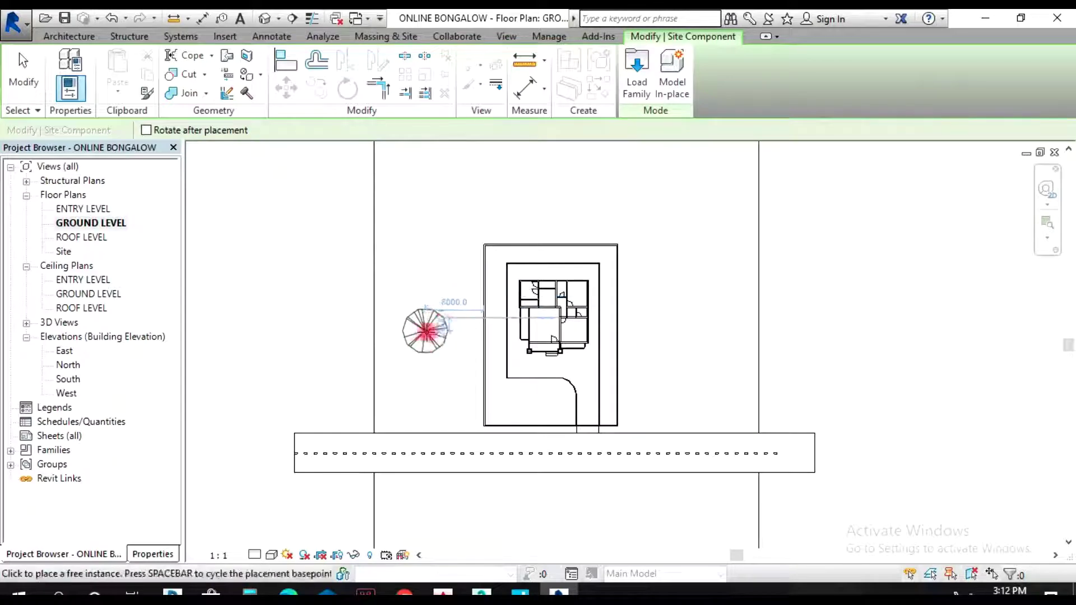
{"action": "scroll", "coordinate": [483, 271], "scroll_direction": "up", "scroll_amount": 2}
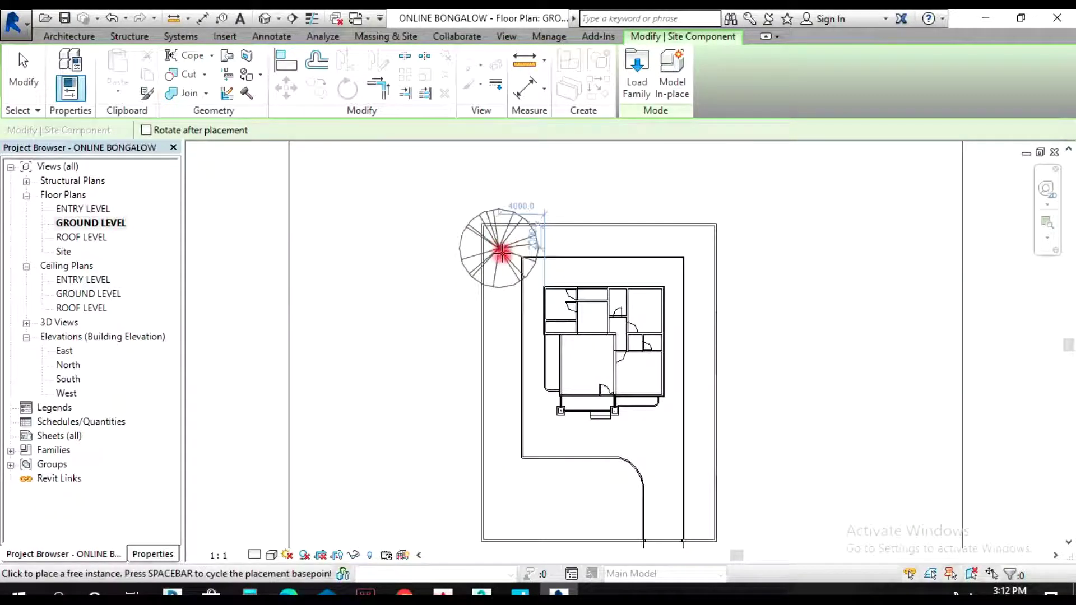
{"action": "left_click", "coordinate": [499, 247]}
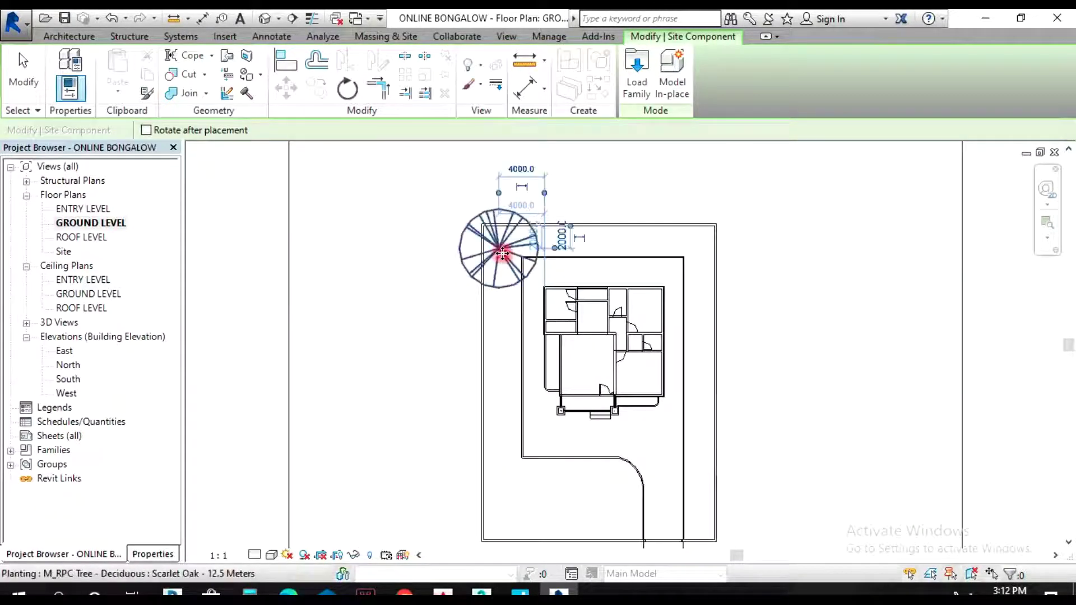
{"action": "left_click", "coordinate": [71, 61]}
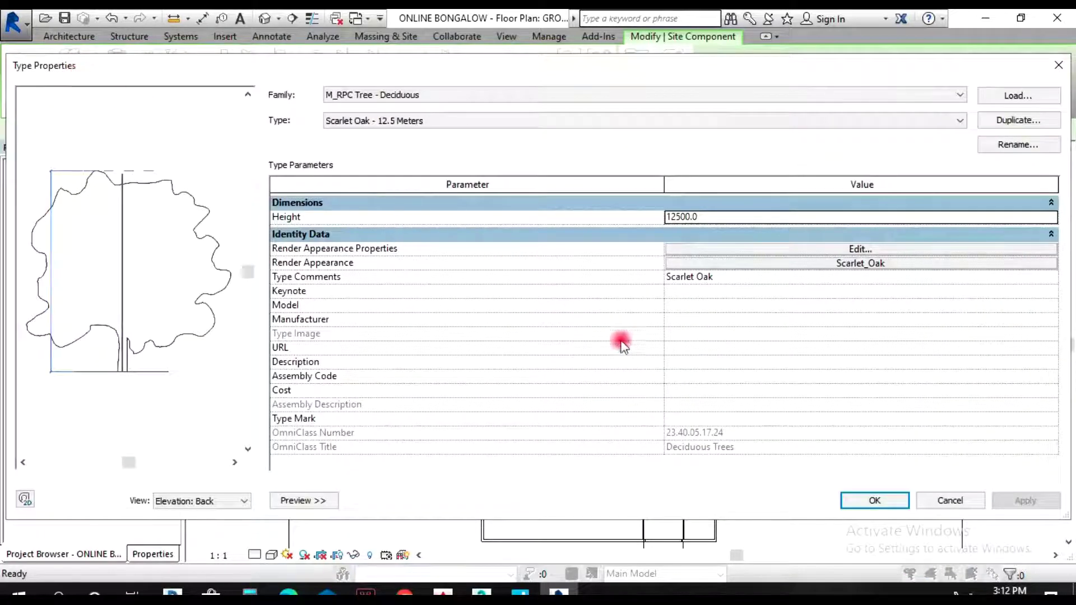
{"action": "left_click", "coordinate": [717, 218]}
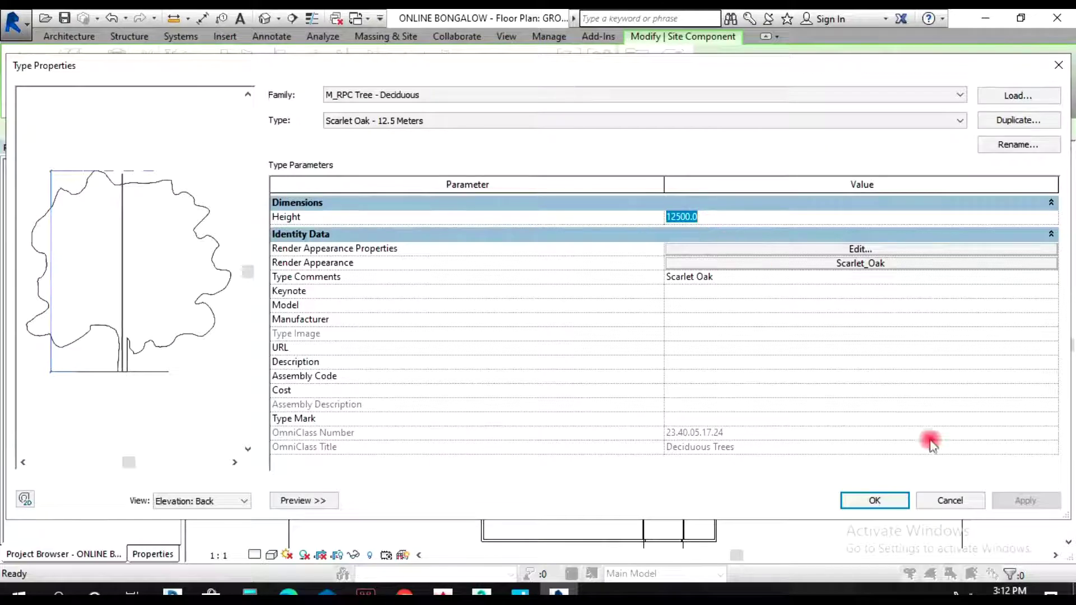
{"action": "left_click", "coordinate": [977, 494]}
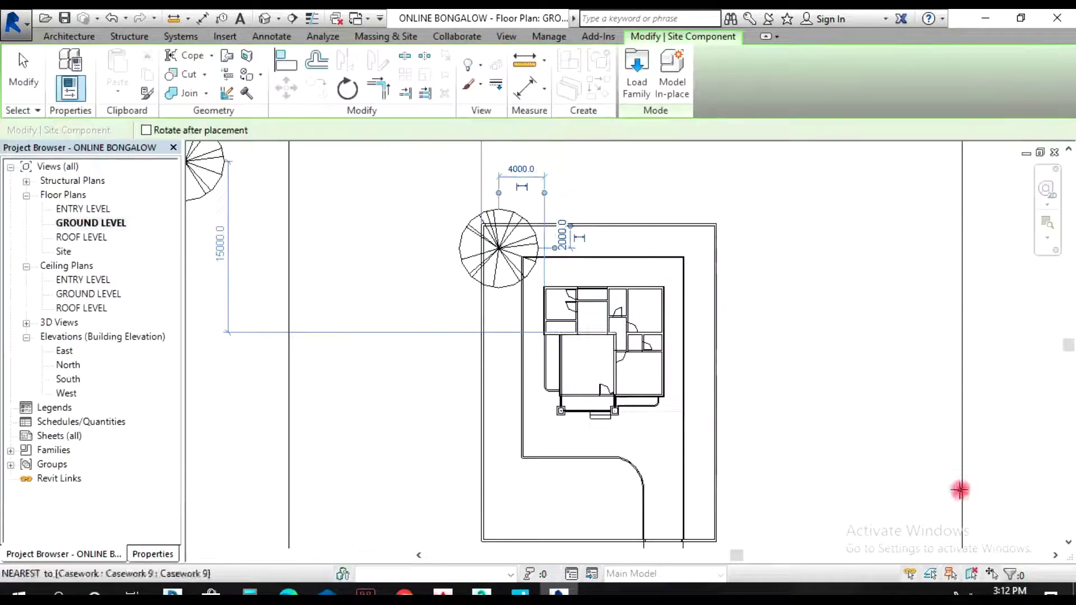
- Examine the oak tree at the fence corner in 3D and return to the GROUND LEVEL floor plan
{"action": "left_click", "coordinate": [263, 18]}
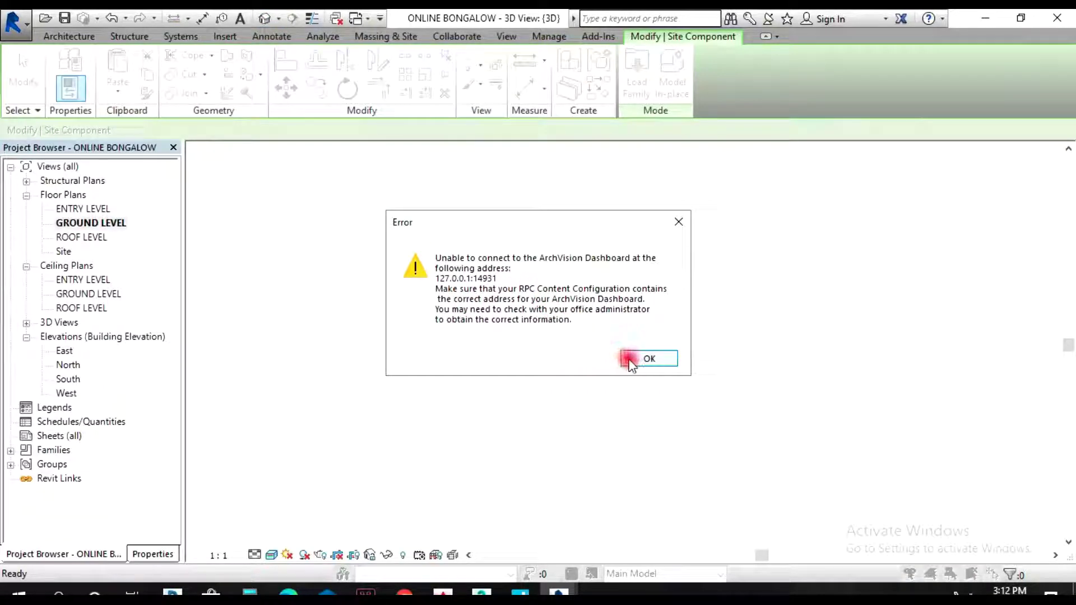
{"action": "left_click", "coordinate": [630, 362]}
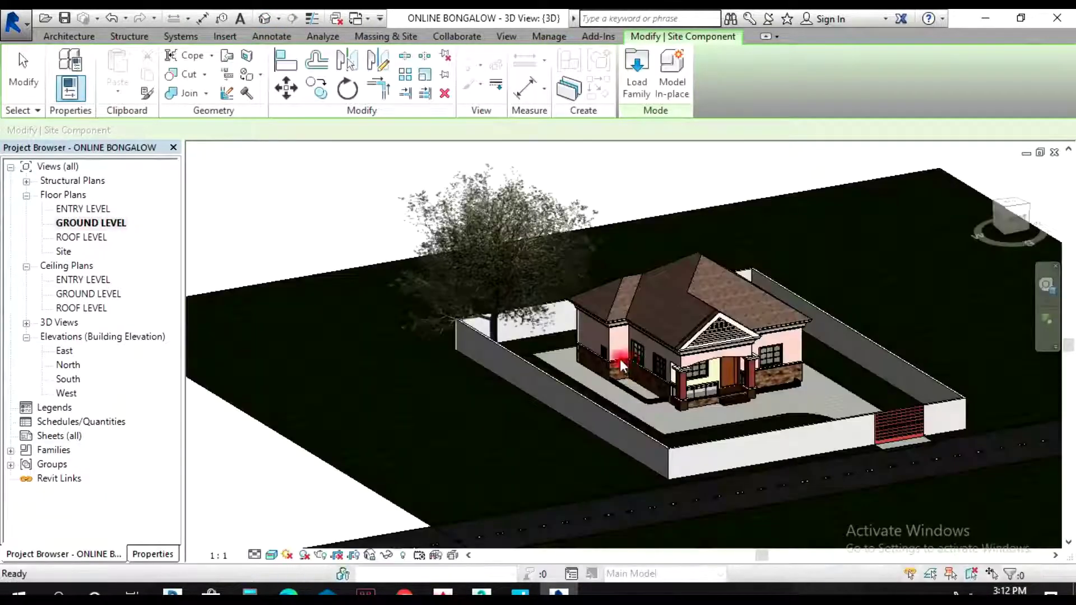
{"action": "scroll", "coordinate": [513, 317], "scroll_direction": "up", "scroll_amount": 5}
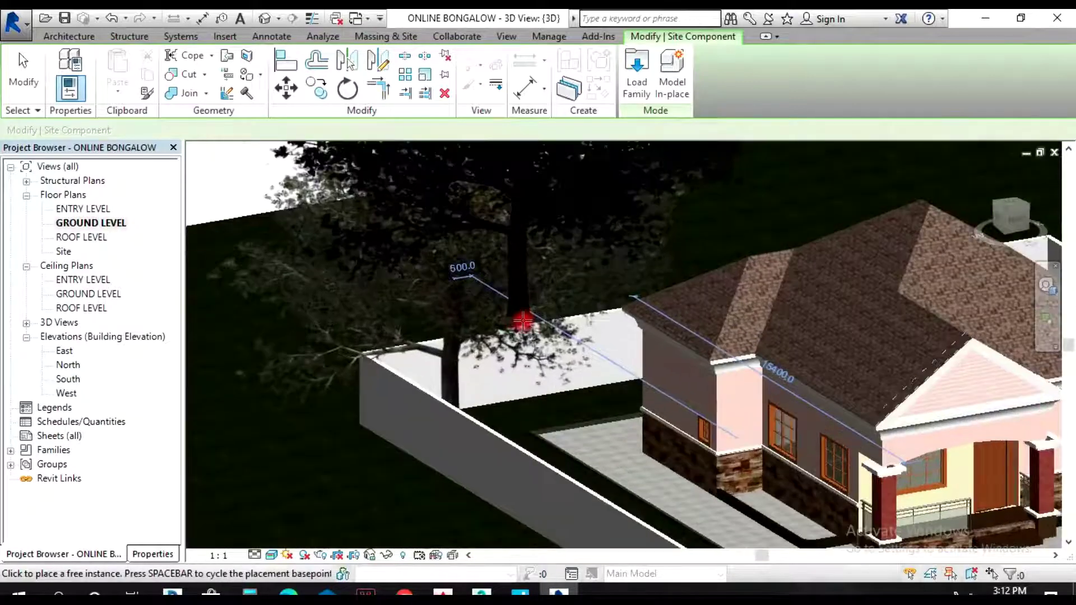
{"action": "scroll", "coordinate": [522, 321], "scroll_direction": "up", "scroll_amount": 1}
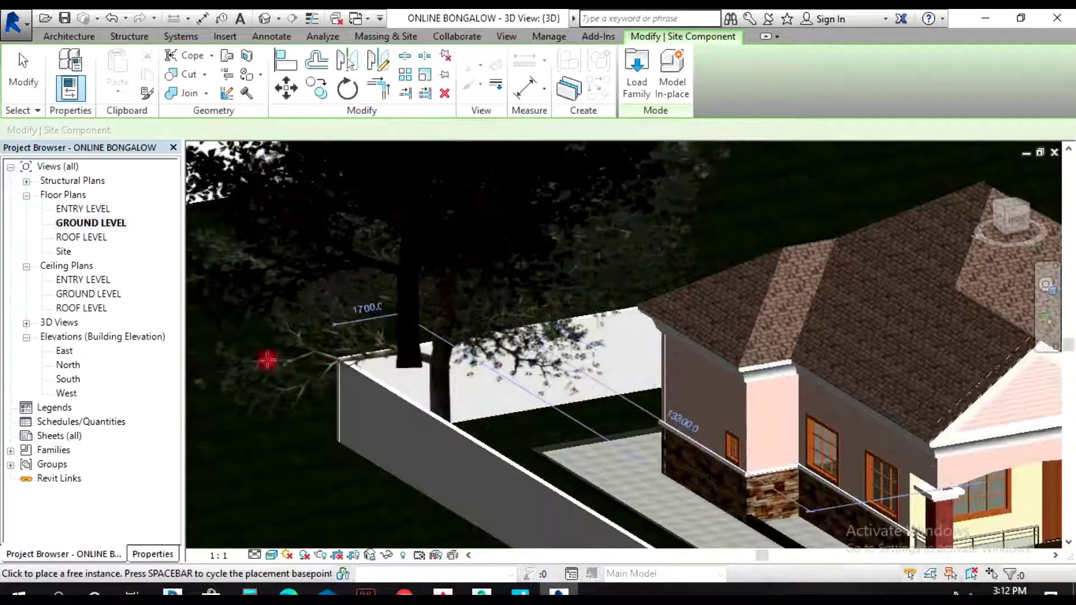
{"action": "double_click", "coordinate": [121, 223]}
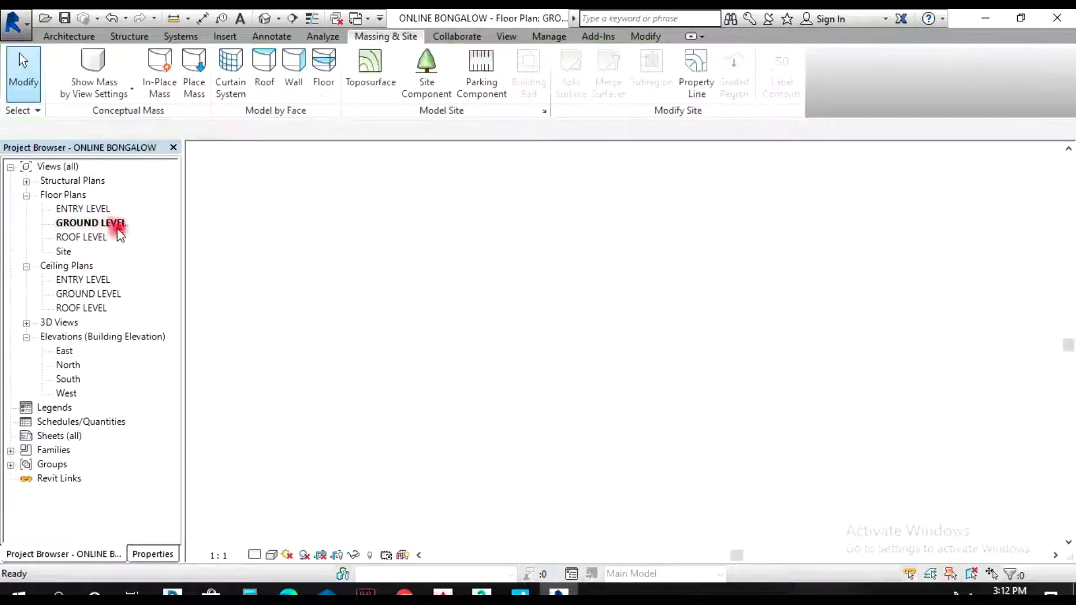
- Place three Gray Birch - 3.1 Meters trees inside the fence, two along the right side and one along the left
{"action": "scroll", "coordinate": [535, 409], "scroll_direction": "down", "scroll_amount": 2}
{"action": "left_click", "coordinate": [401, 96]}
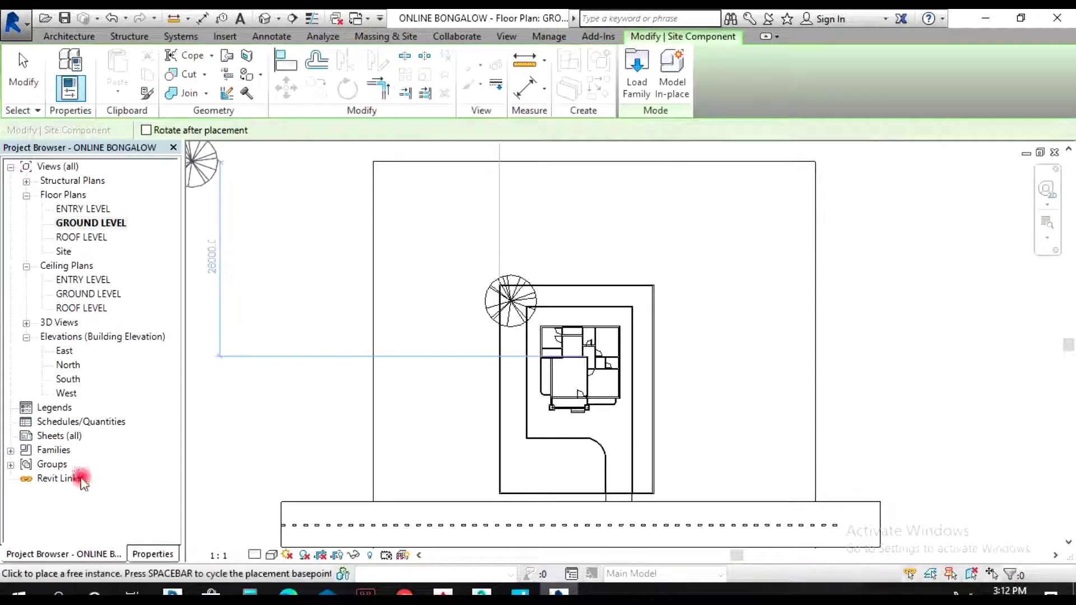
{"action": "left_click", "coordinate": [151, 554]}
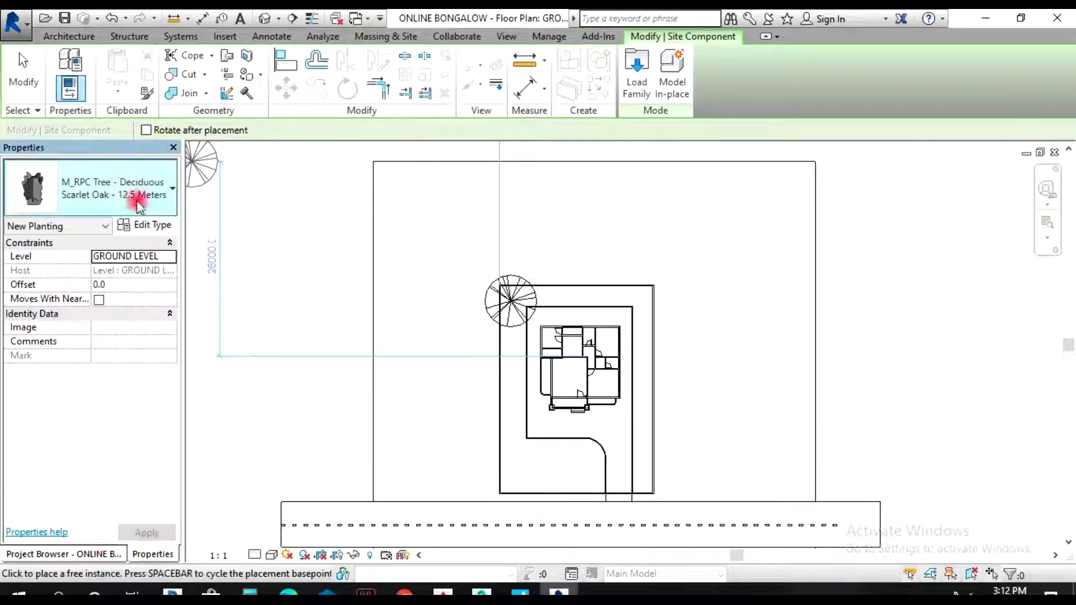
{"action": "left_click", "coordinate": [123, 187]}
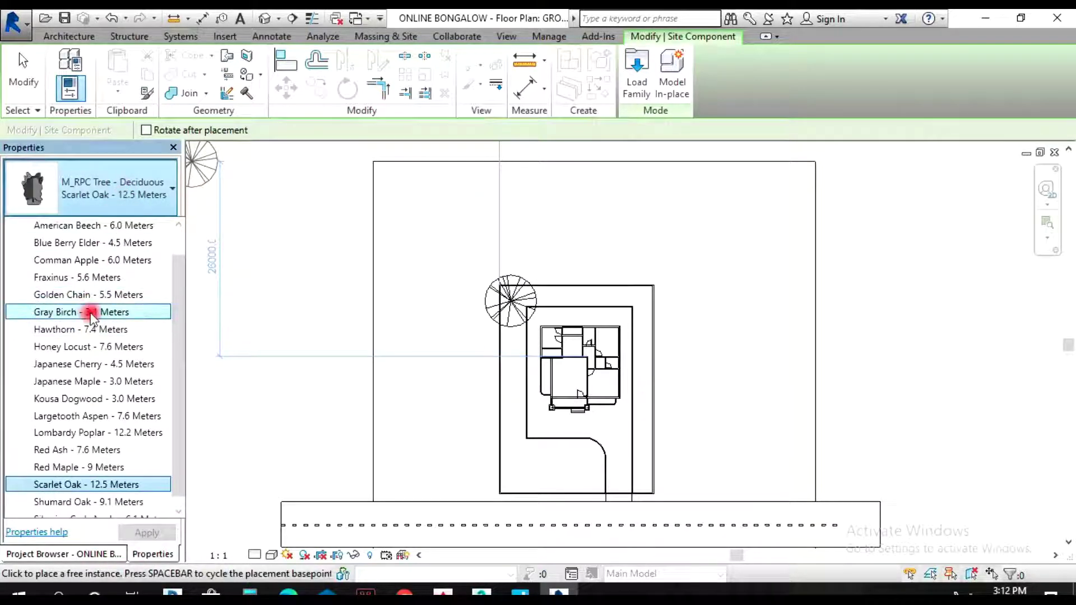
{"action": "left_click", "coordinate": [91, 317]}
{"action": "scroll", "coordinate": [643, 312], "scroll_direction": "up", "scroll_amount": 3}
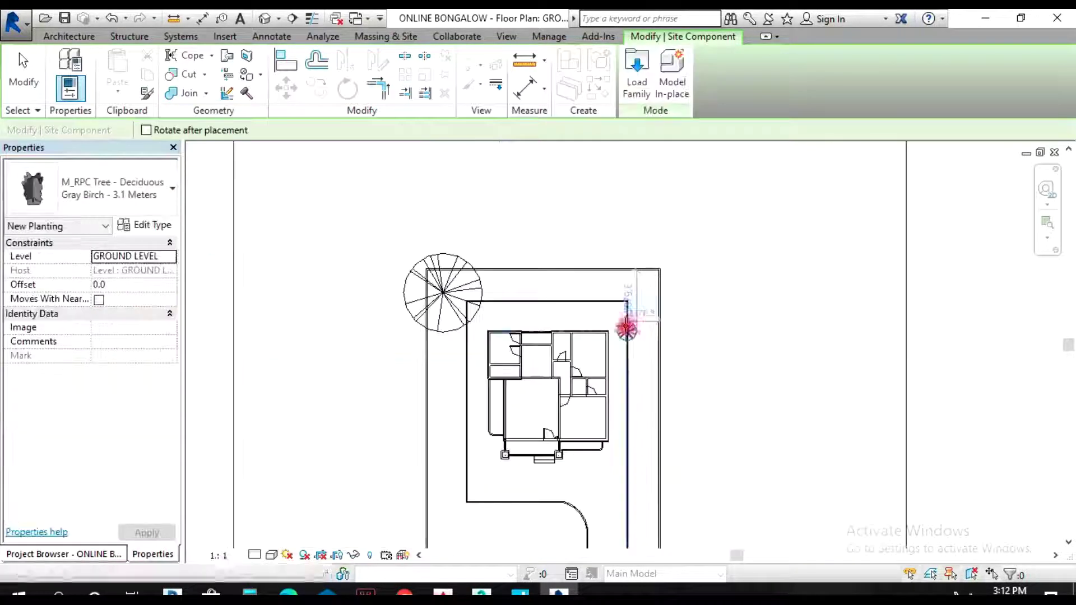
{"action": "scroll", "coordinate": [577, 448], "scroll_direction": "up", "scroll_amount": 5}
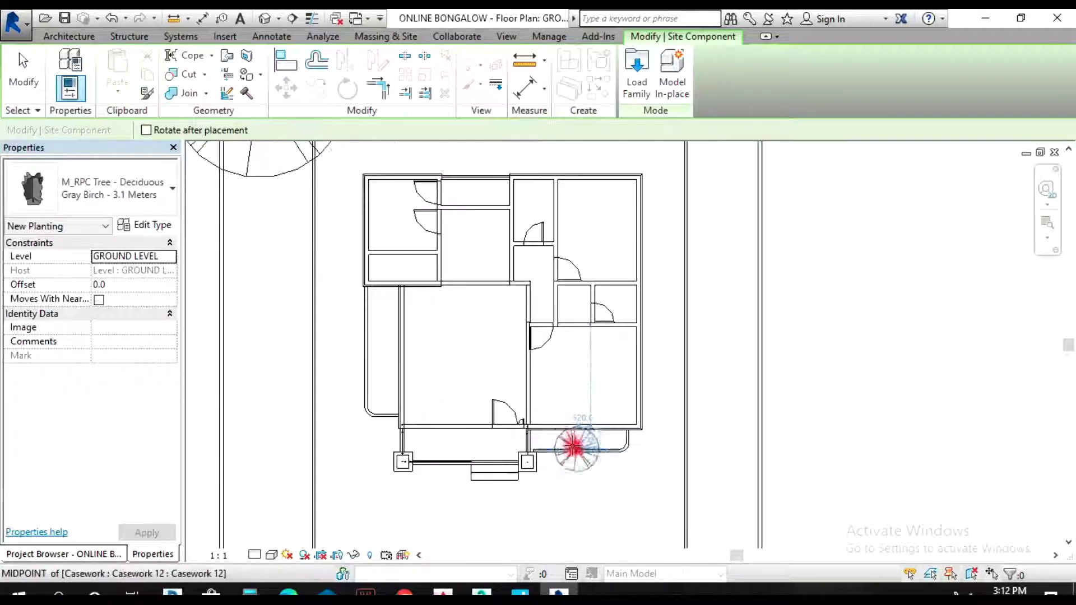
{"action": "scroll", "coordinate": [569, 441], "scroll_direction": "down", "scroll_amount": 5}
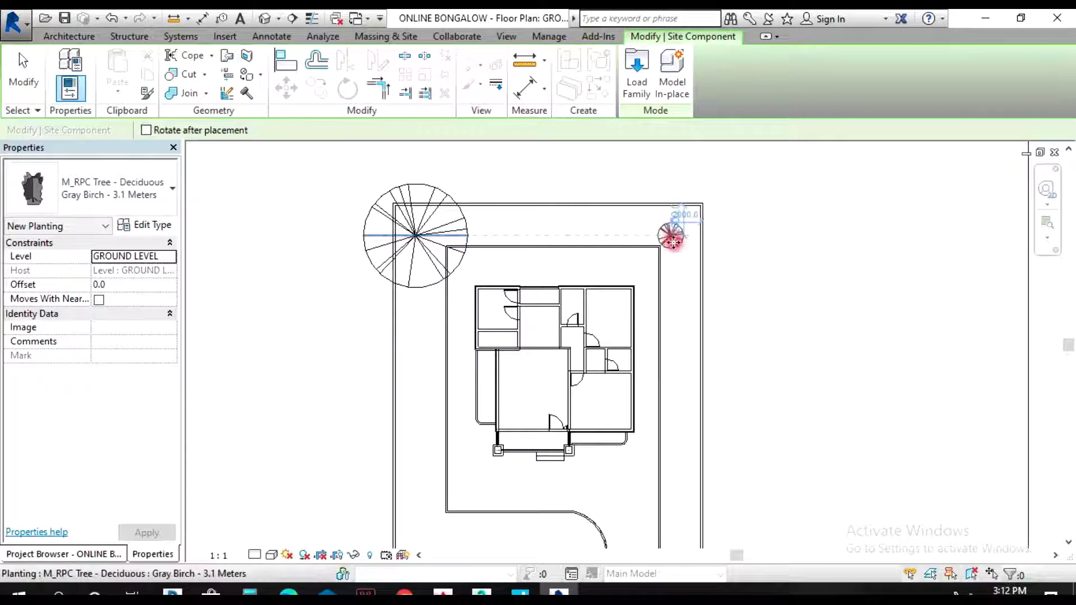
{"action": "left_click", "coordinate": [671, 235]}
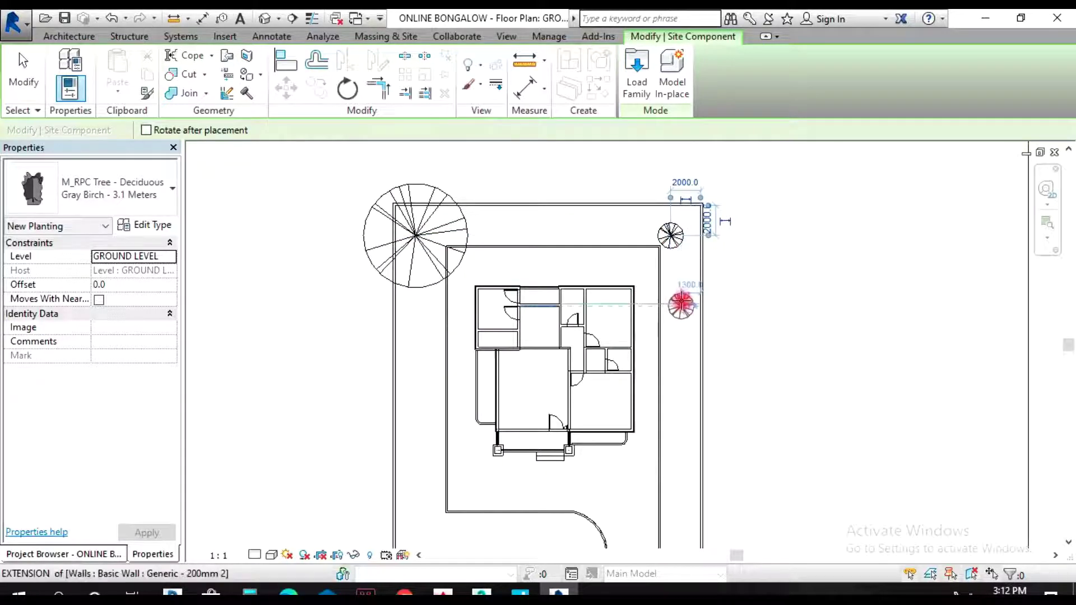
{"action": "left_click", "coordinate": [682, 305]}
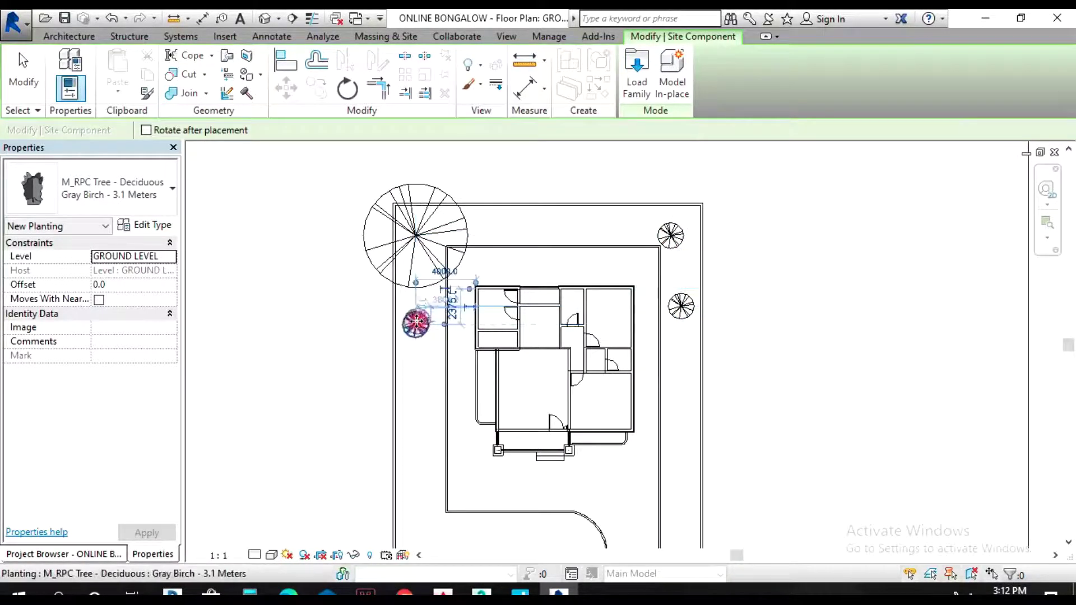
{"action": "left_click", "coordinate": [415, 322]}
- Place two Scarlet Oak - 12.5 Meters trees outside the fence near its upper-right corner, one behind the rear wall and one beside the side wall
{"action": "left_click", "coordinate": [106, 196]}
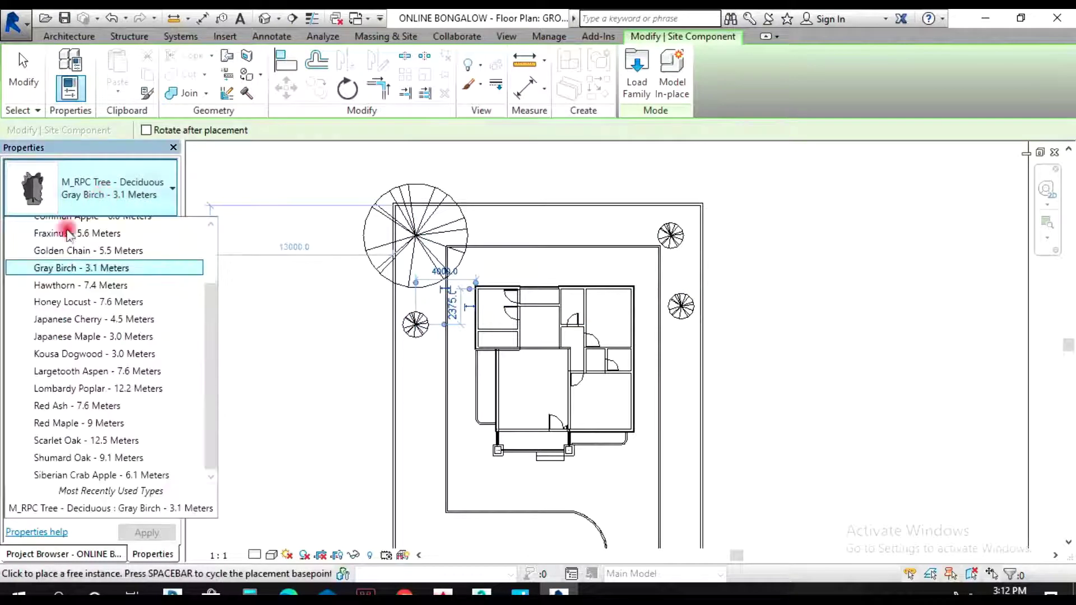
{"action": "scroll", "coordinate": [109, 395], "scroll_direction": "up", "scroll_amount": 2}
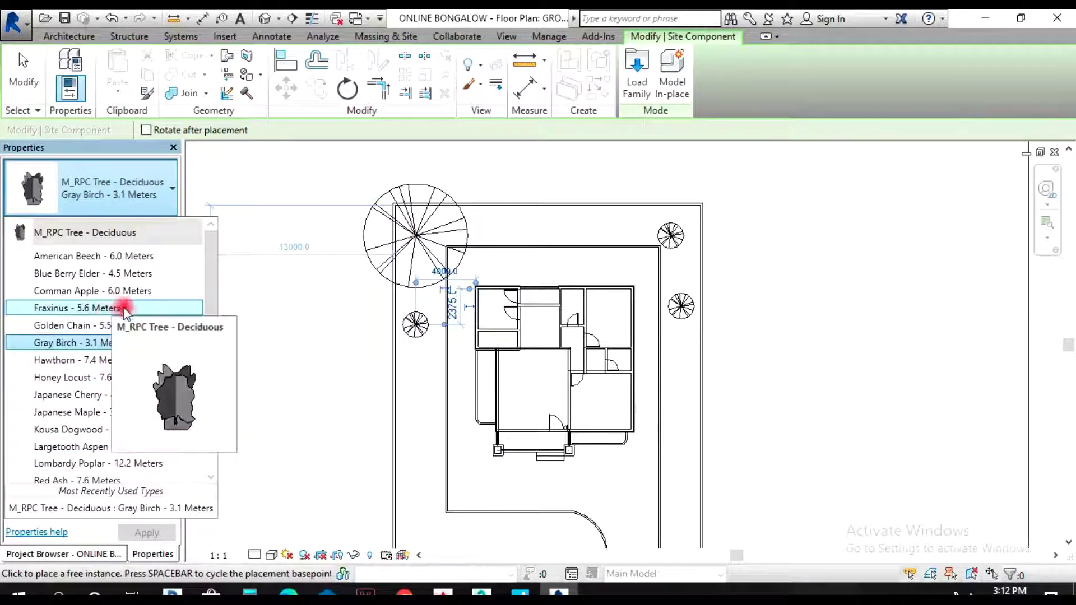
{"action": "scroll", "coordinate": [151, 420], "scroll_direction": "down", "scroll_amount": 2}
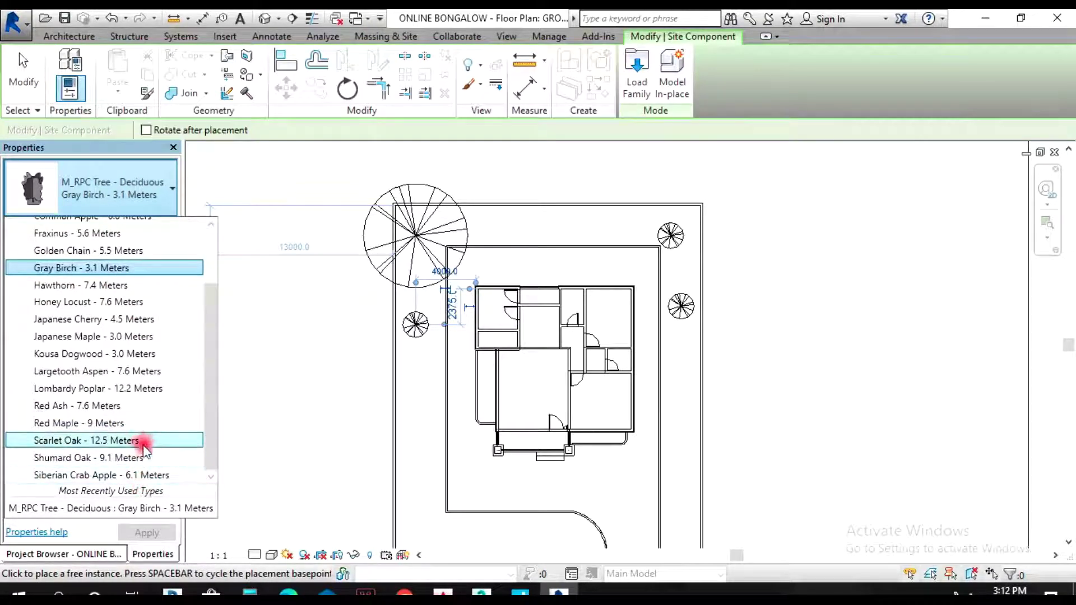
{"action": "left_click", "coordinate": [143, 441]}
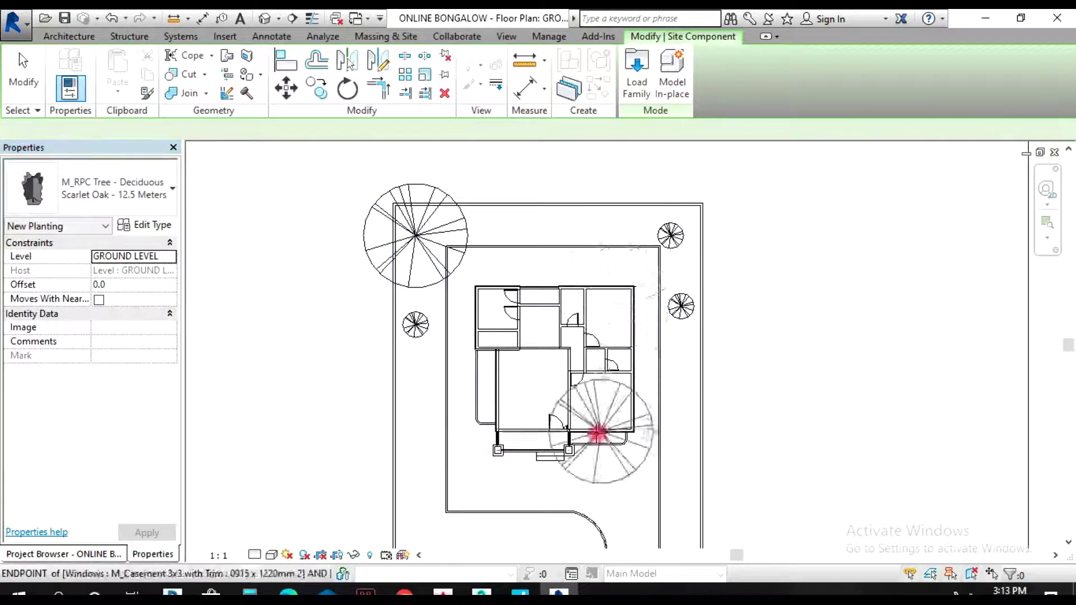
{"action": "scroll", "coordinate": [595, 437], "scroll_direction": "down", "scroll_amount": 2}
{"action": "left_click", "coordinate": [635, 246]}
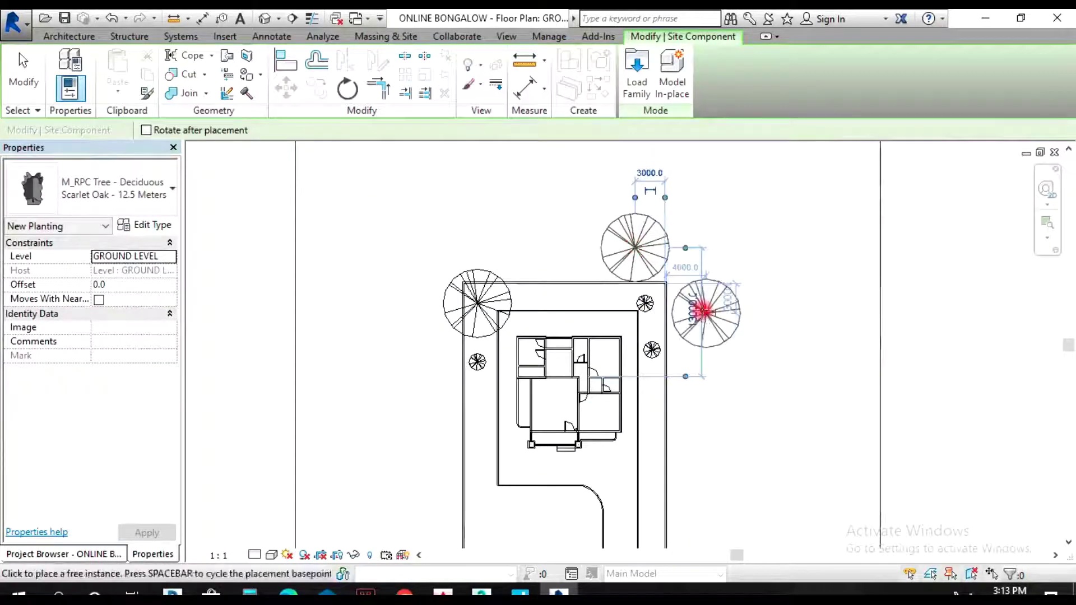
{"action": "left_click", "coordinate": [700, 305]}
- Browse the Site Accessories families in the family library, previewing the bike stand, bollards, park bench, planter, trash can and dumpster
{"action": "left_click", "coordinate": [647, 89]}
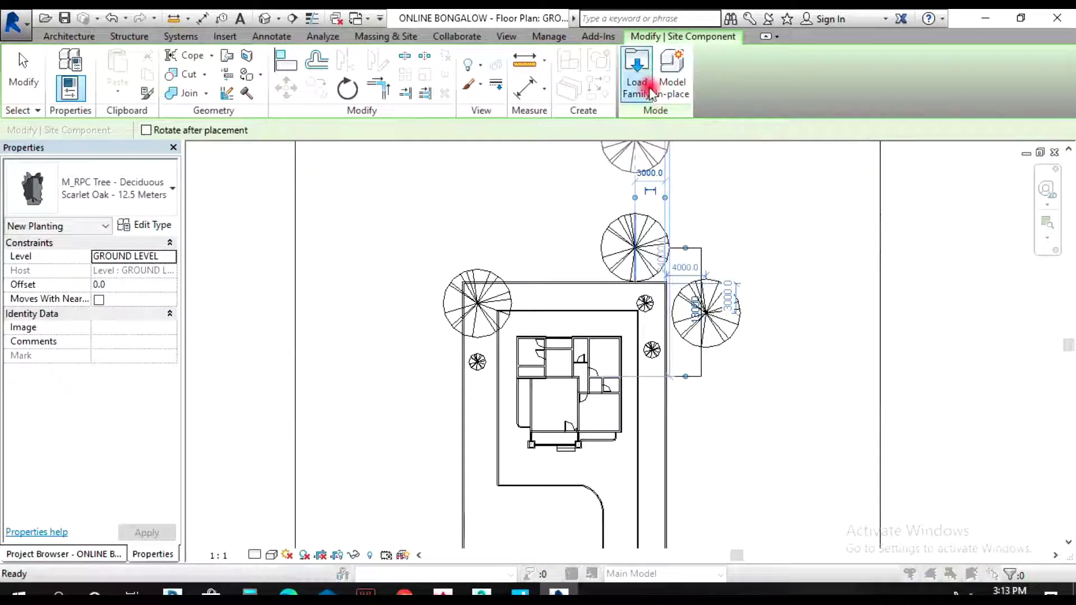
{"action": "scroll", "coordinate": [439, 305], "scroll_direction": "down", "scroll_amount": 8}
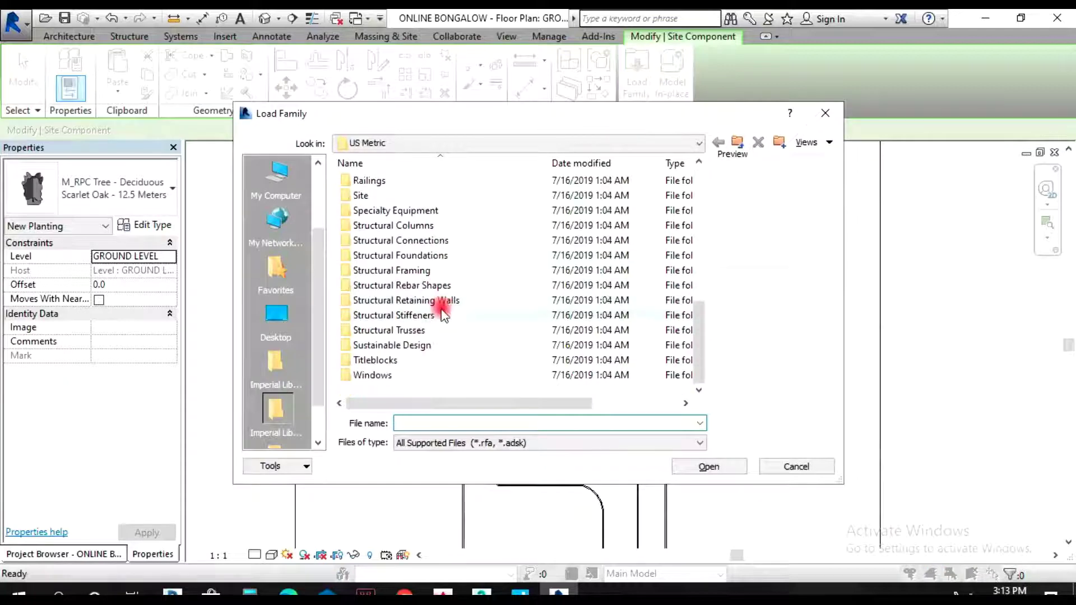
{"action": "scroll", "coordinate": [439, 351], "scroll_direction": "up", "scroll_amount": 4}
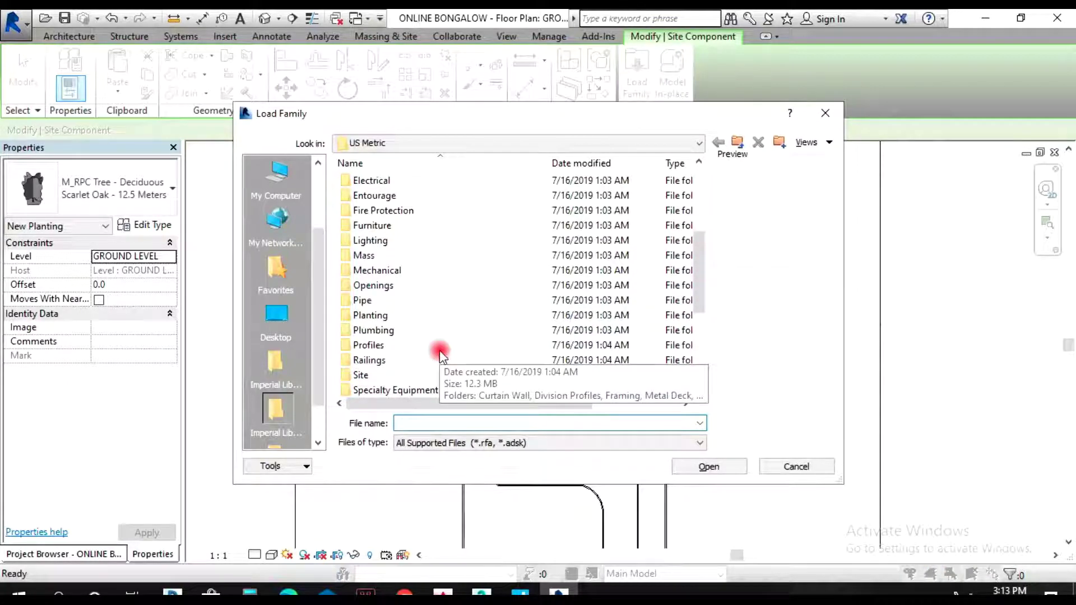
{"action": "double_click", "coordinate": [408, 374]}
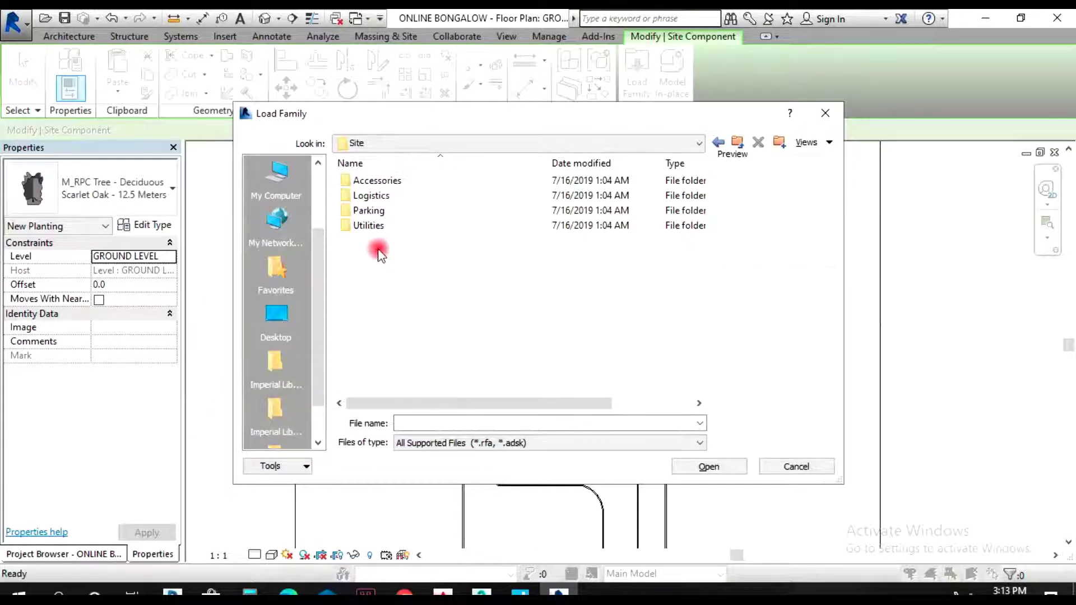
{"action": "double_click", "coordinate": [388, 181]}
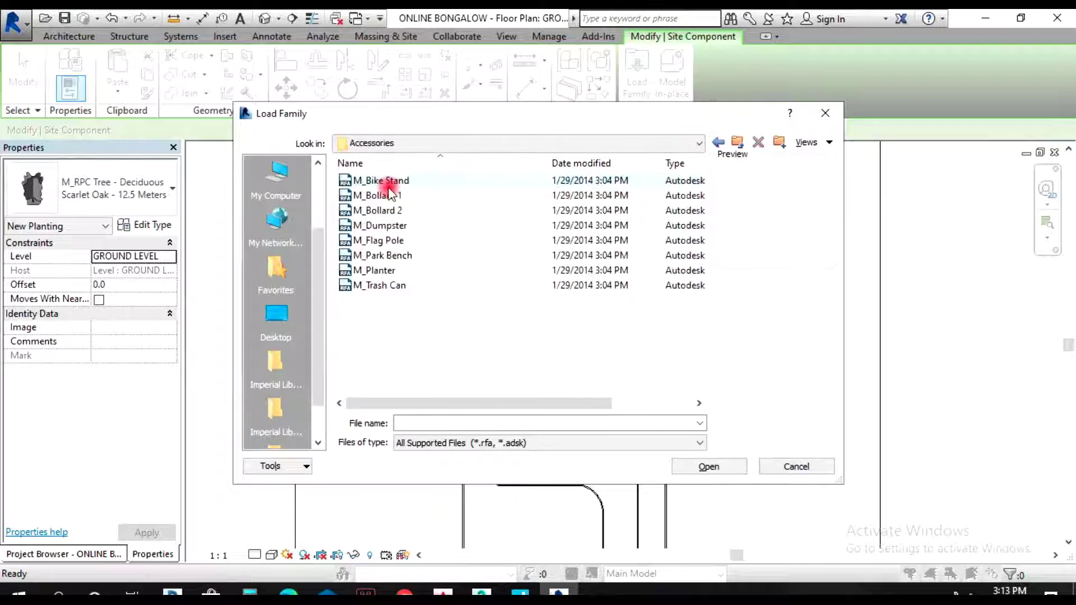
{"action": "left_click", "coordinate": [390, 195]}
{"action": "left_click", "coordinate": [389, 180]}
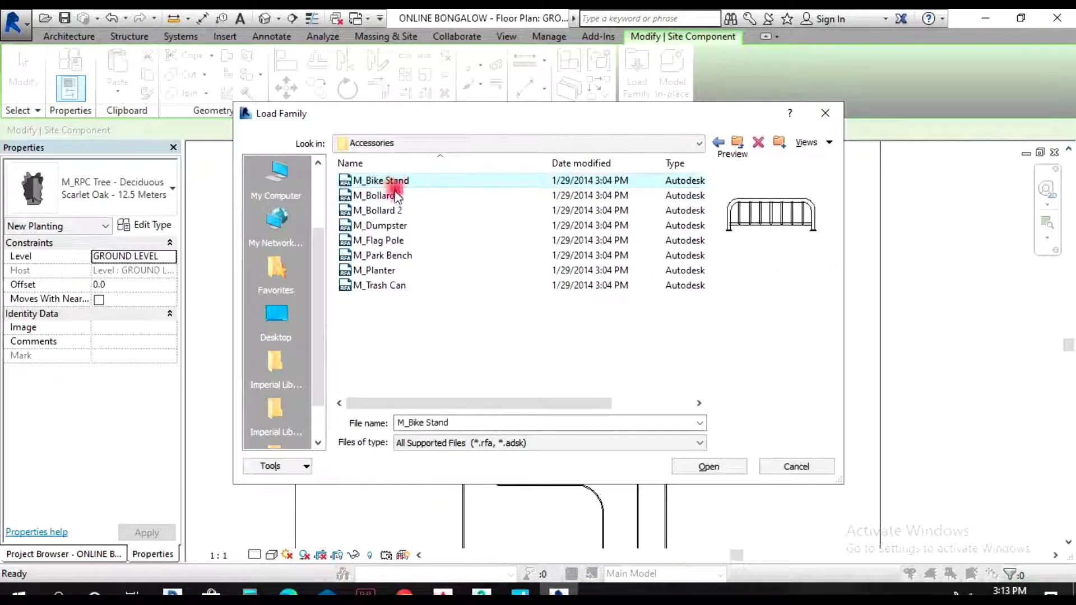
{"action": "left_click", "coordinate": [392, 211]}
{"action": "left_click", "coordinate": [392, 255]}
{"action": "left_click", "coordinate": [396, 271]}
{"action": "left_click", "coordinate": [398, 285]}
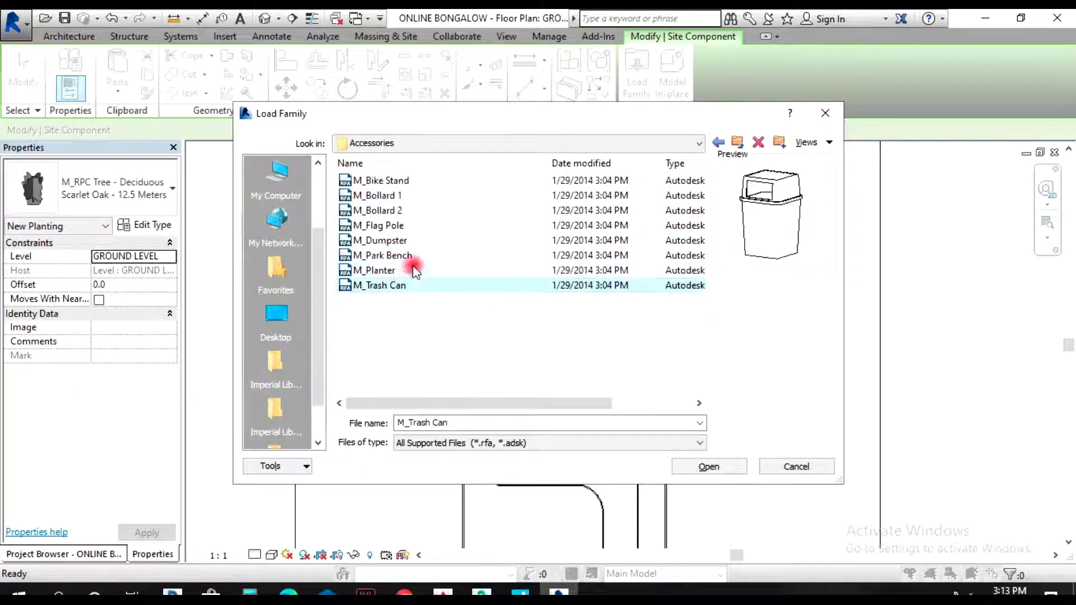
{"action": "left_click", "coordinate": [428, 240]}
{"action": "left_click", "coordinate": [736, 143]}
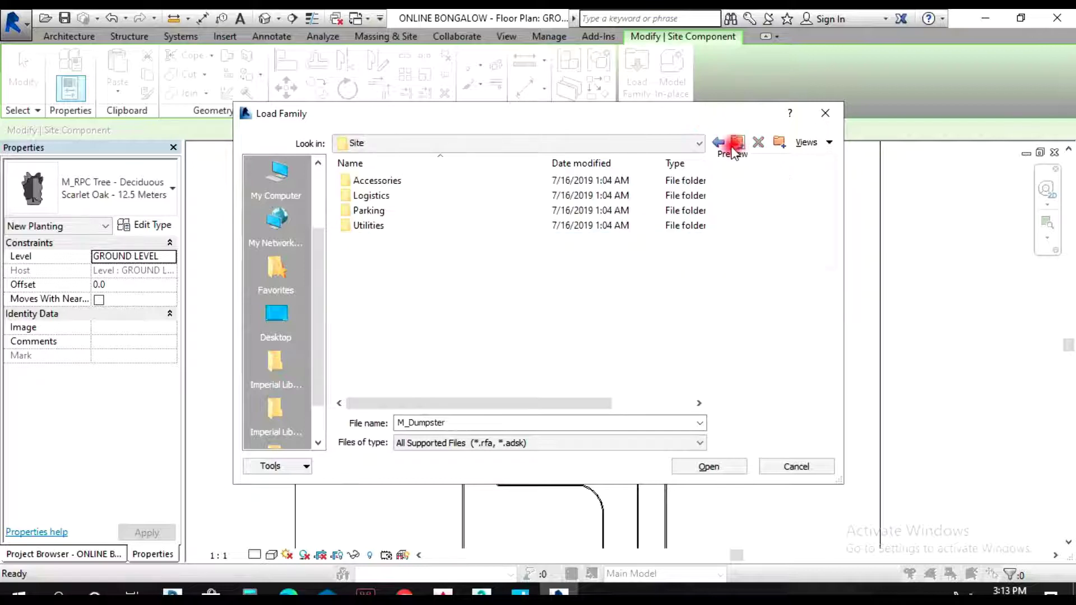
- Look through the US Metric library folders and the Site folder for other families, and close the library without loading any
{"action": "left_click", "coordinate": [738, 143]}
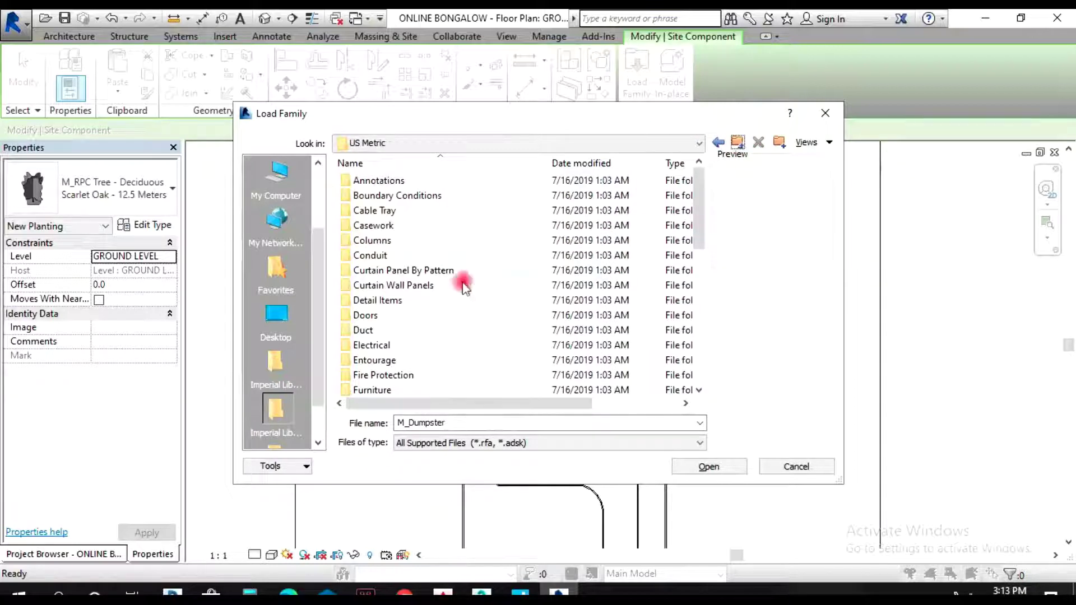
{"action": "scroll", "coordinate": [415, 311], "scroll_direction": "down", "scroll_amount": 5}
{"action": "scroll", "coordinate": [416, 311], "scroll_direction": "down", "scroll_amount": 3}
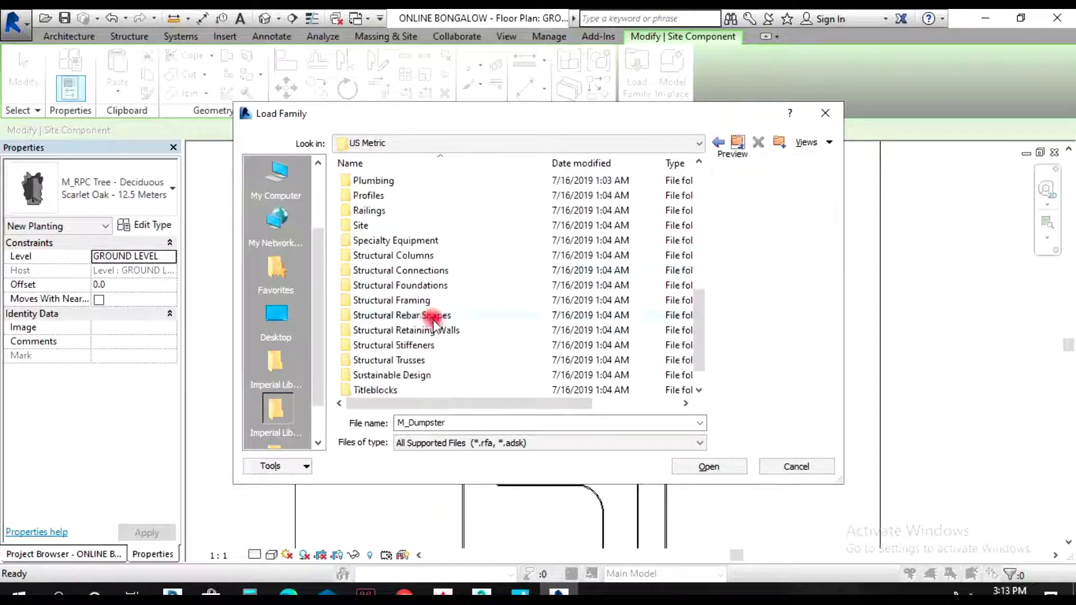
{"action": "scroll", "coordinate": [386, 353], "scroll_direction": "up", "scroll_amount": 4}
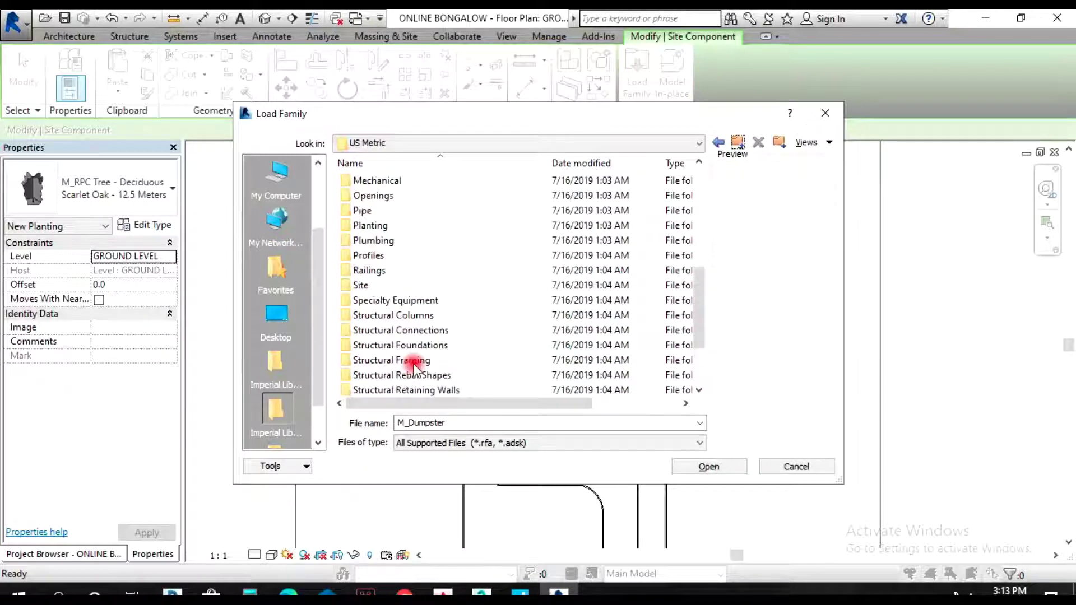
{"action": "scroll", "coordinate": [410, 310], "scroll_direction": "up", "scroll_amount": 1}
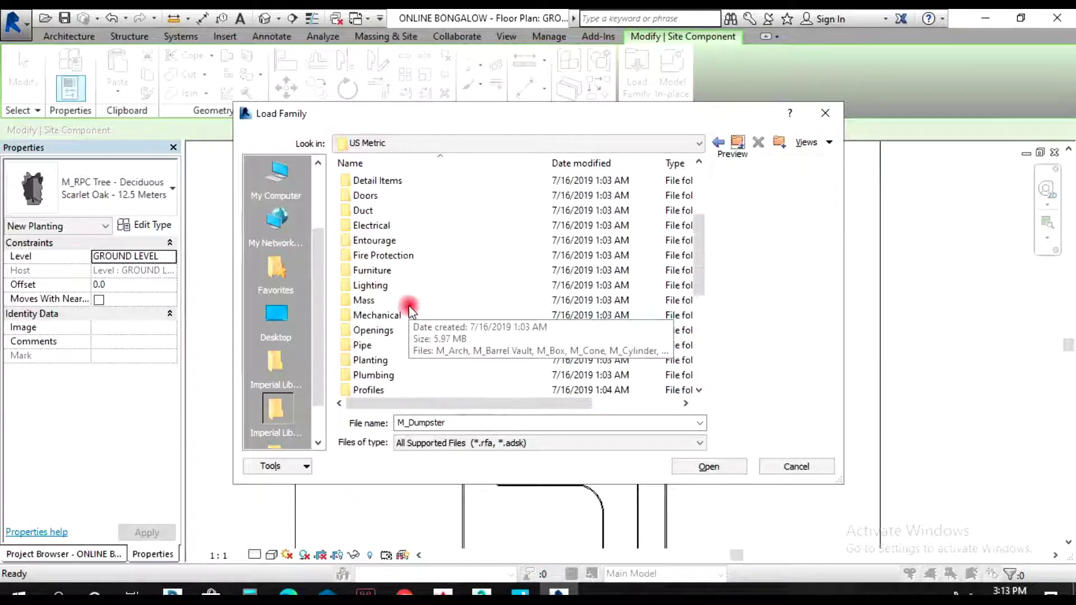
{"action": "scroll", "coordinate": [419, 302], "scroll_direction": "up", "scroll_amount": 1}
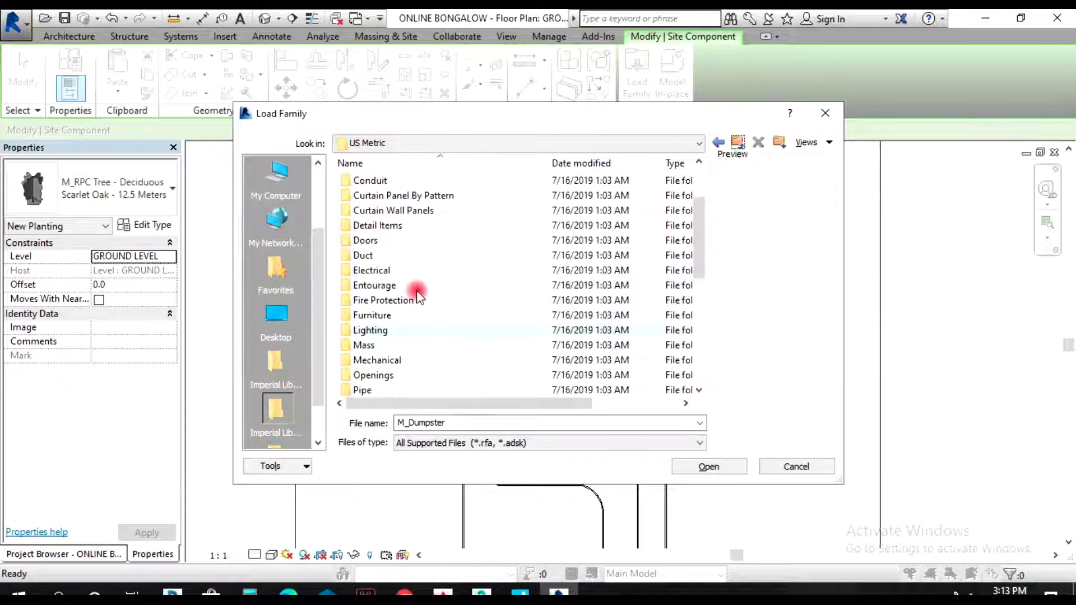
{"action": "scroll", "coordinate": [419, 295], "scroll_direction": "up", "scroll_amount": 2}
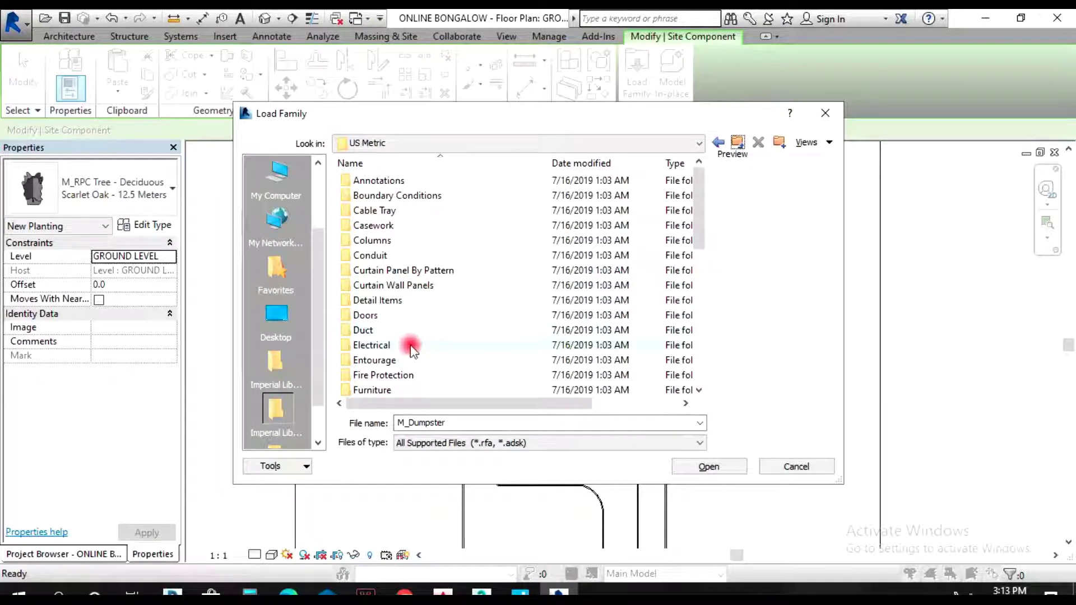
{"action": "scroll", "coordinate": [410, 345], "scroll_direction": "down", "scroll_amount": 8}
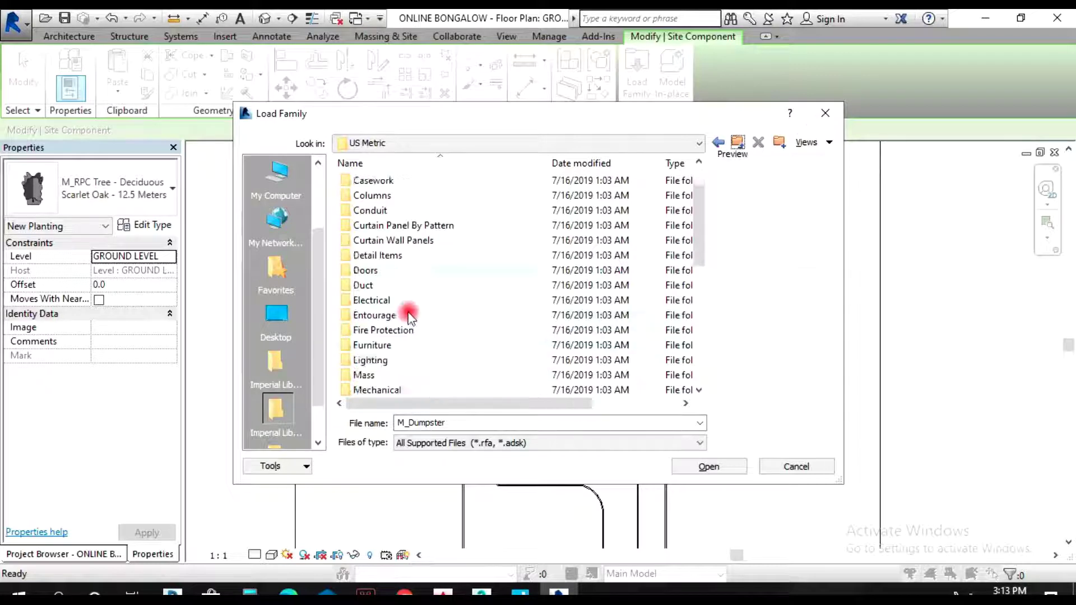
{"action": "scroll", "coordinate": [397, 304], "scroll_direction": "up", "scroll_amount": 2}
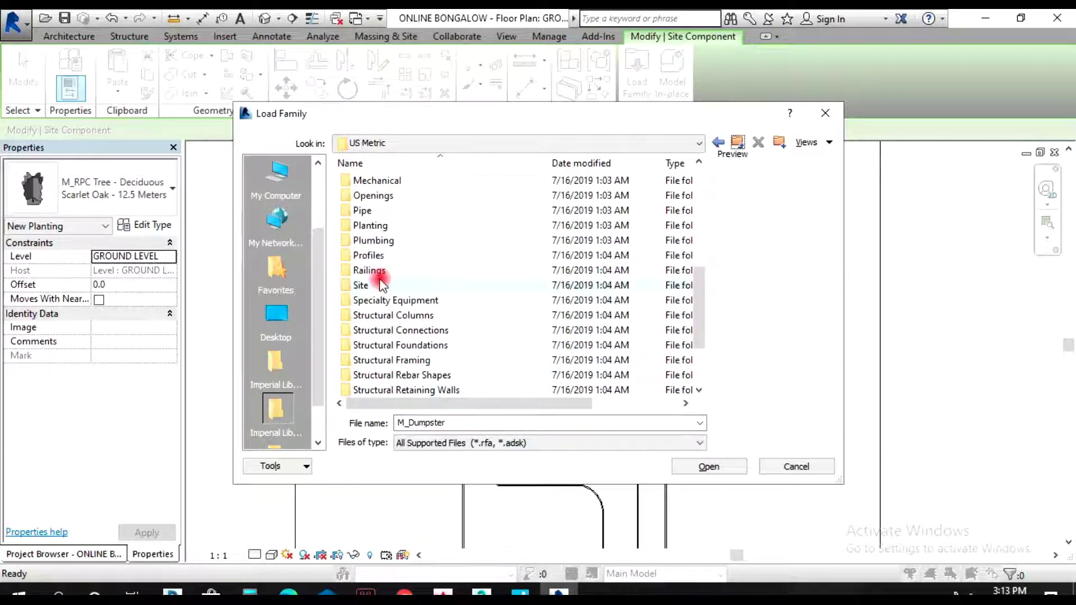
{"action": "double_click", "coordinate": [381, 284]}
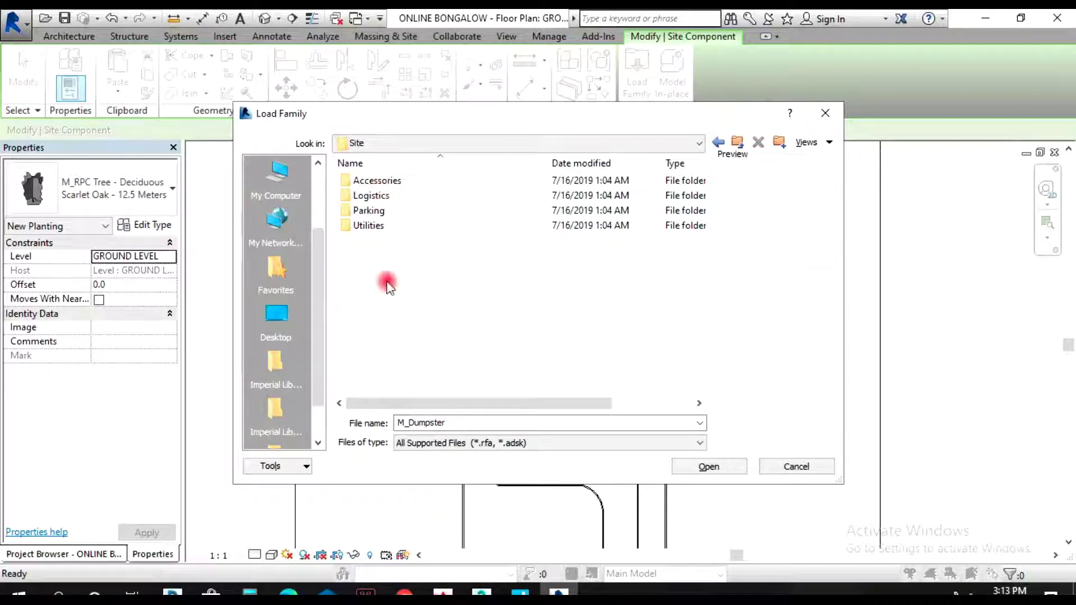
{"action": "left_click", "coordinate": [761, 470]}
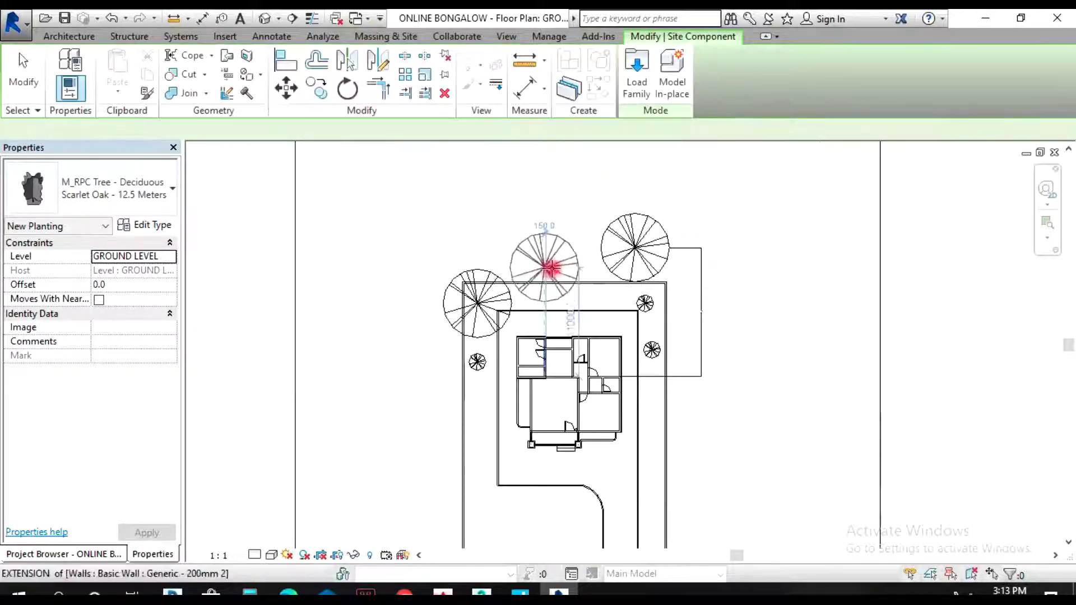
- Place another Scarlet Oak - 12.5 Meters tree outside the rear fence wall, between the corner oak and the existing rear oak
{"action": "left_click", "coordinate": [552, 243]}
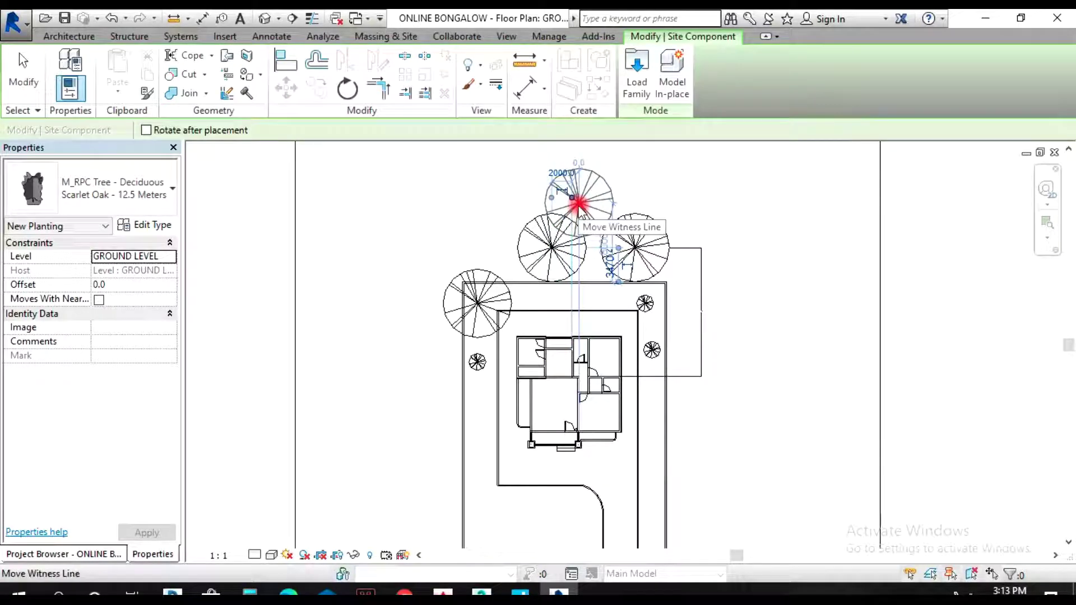
{"action": "key", "text": "Escape"}
{"action": "key", "text": "Escape"}
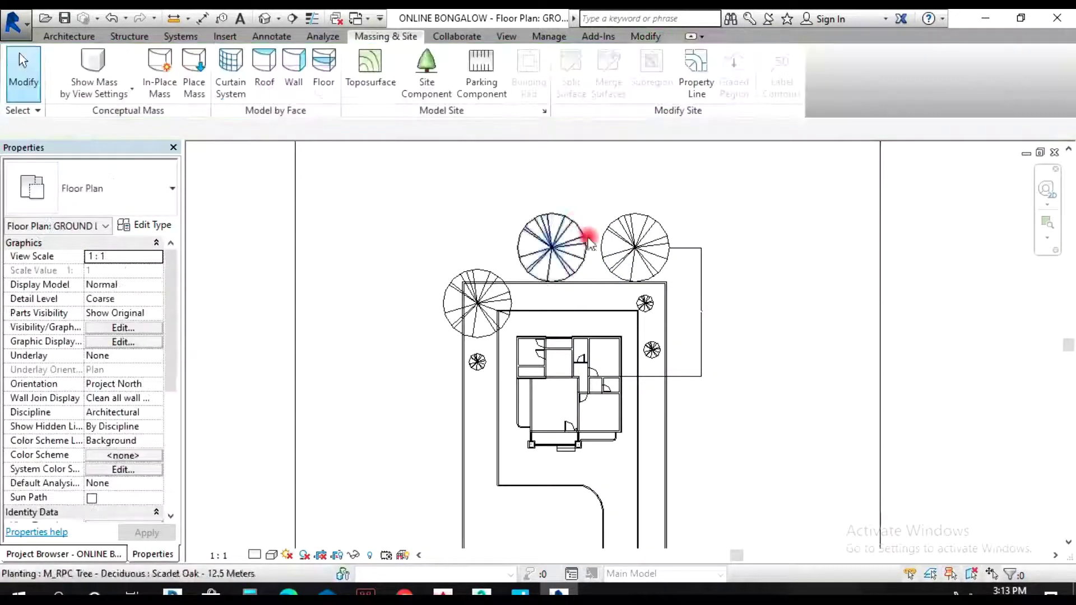
{"action": "left_click", "coordinate": [68, 35]}
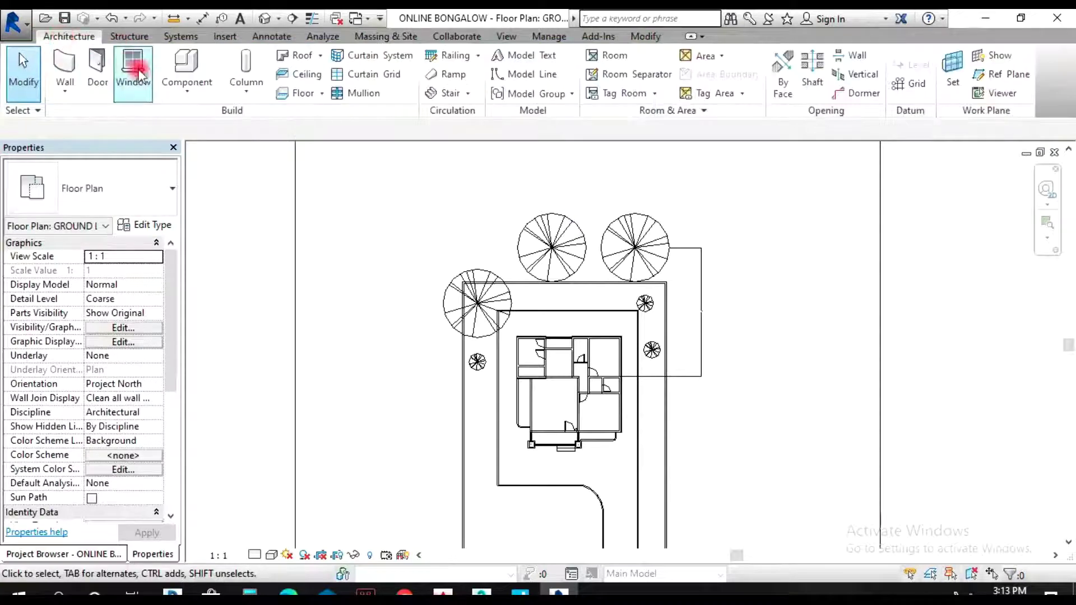
{"action": "left_click", "coordinate": [187, 64]}
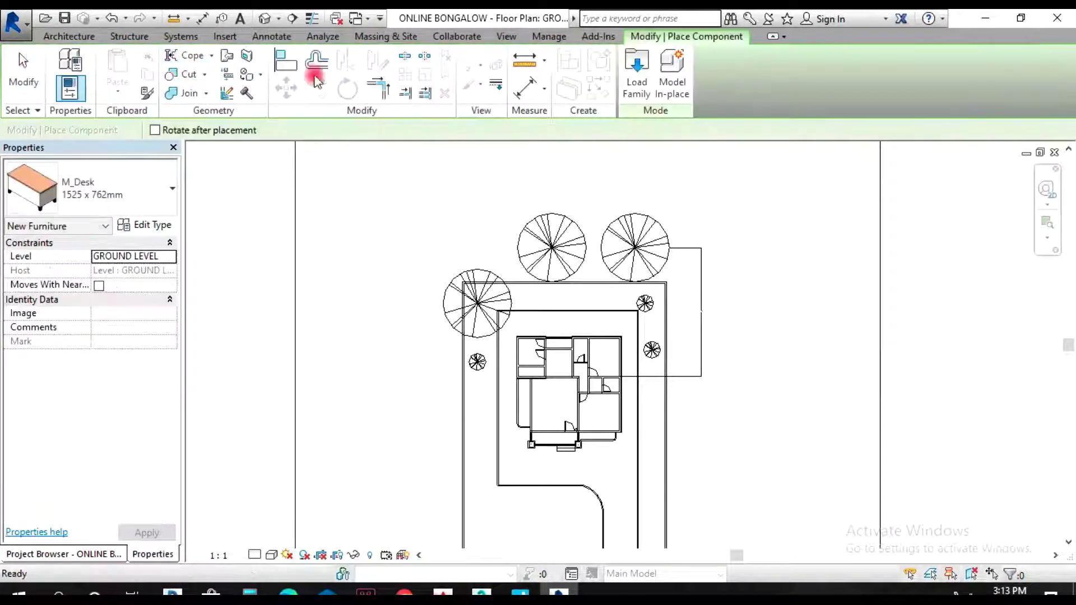
{"action": "left_click", "coordinate": [86, 35]}
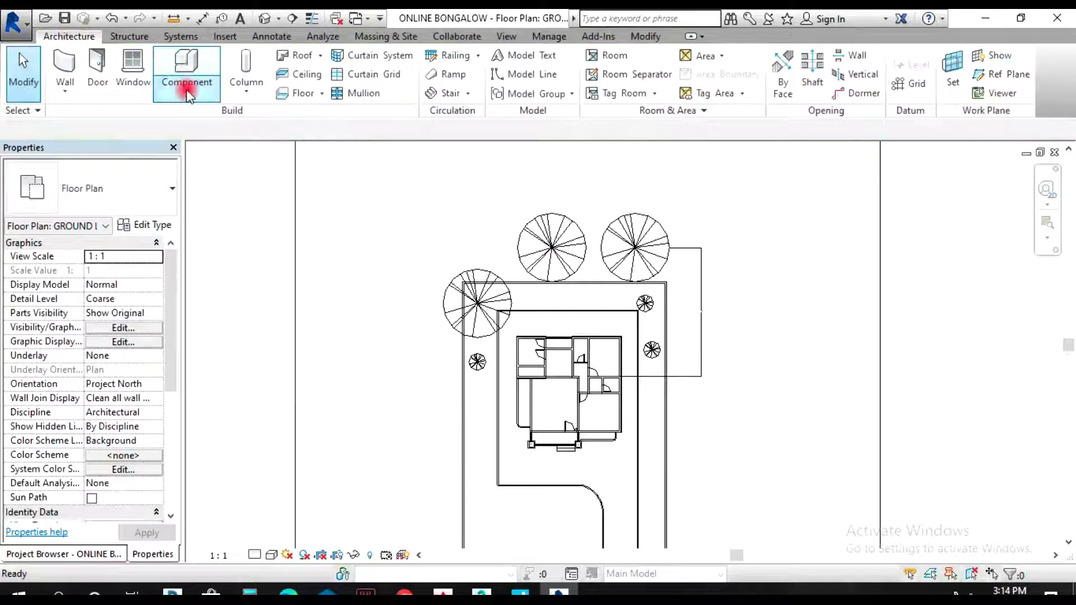
{"action": "left_click", "coordinate": [187, 82]}
{"action": "left_click", "coordinate": [196, 120]}
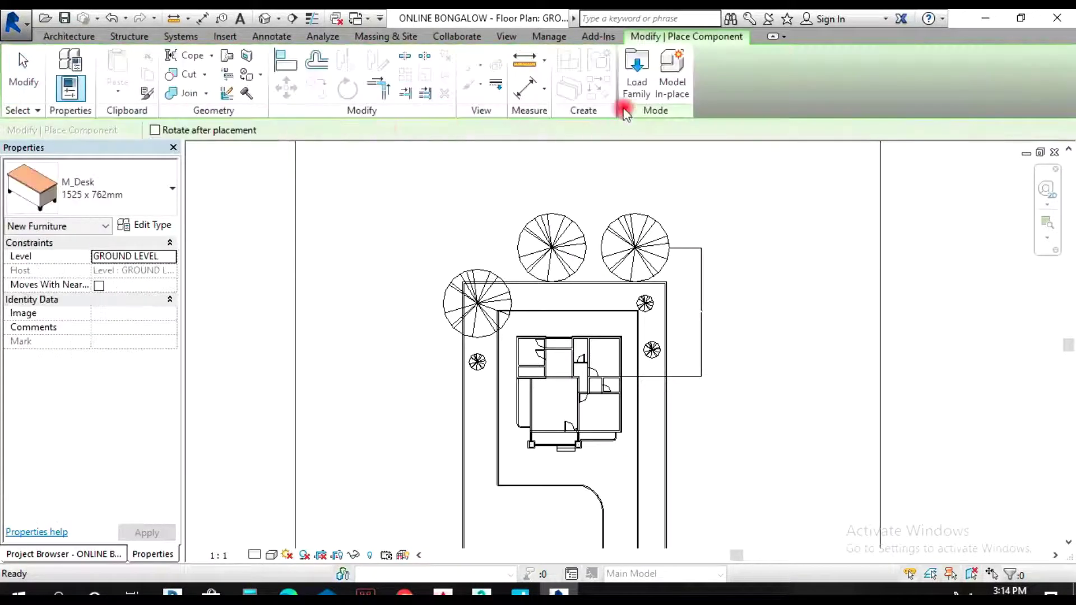
{"action": "left_click", "coordinate": [635, 84]}
{"action": "scroll", "coordinate": [431, 322], "scroll_direction": "down", "scroll_amount": 4}
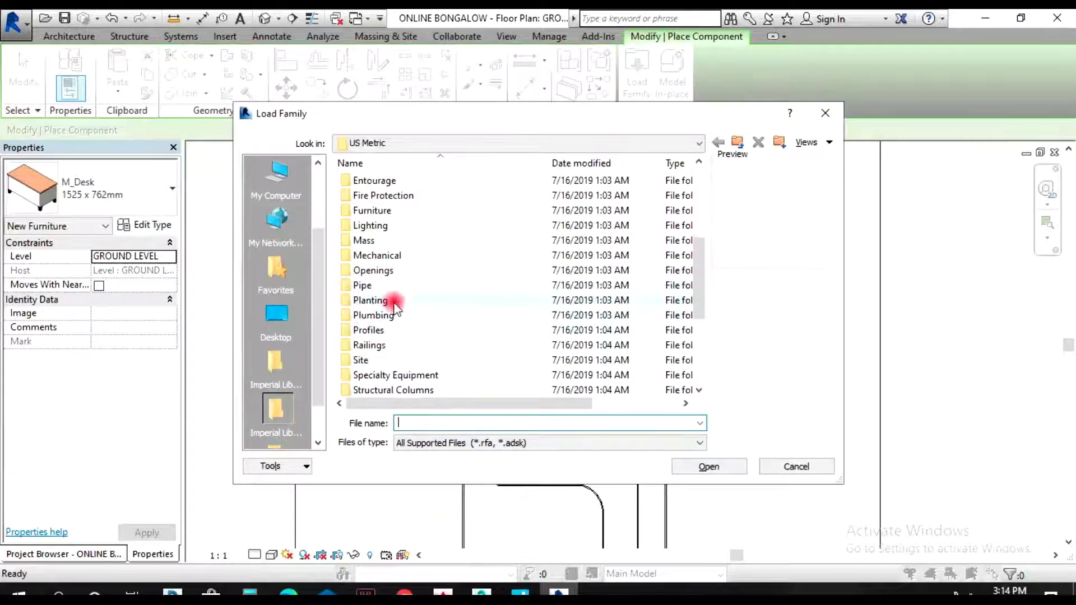
{"action": "key", "text": "Escape"}
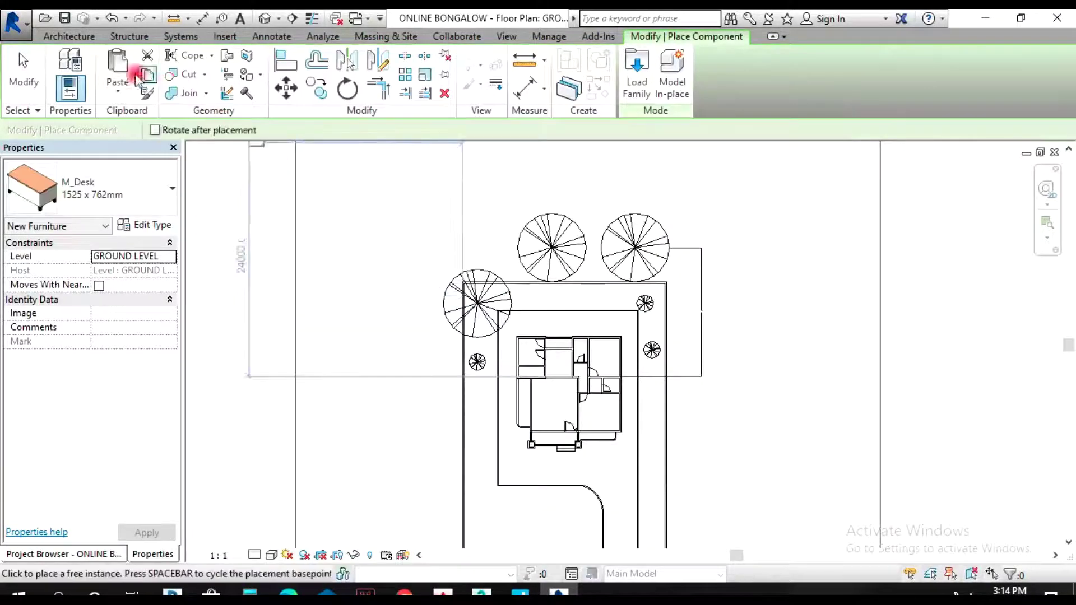
{"action": "left_click", "coordinate": [84, 43]}
{"action": "left_click", "coordinate": [187, 87]}
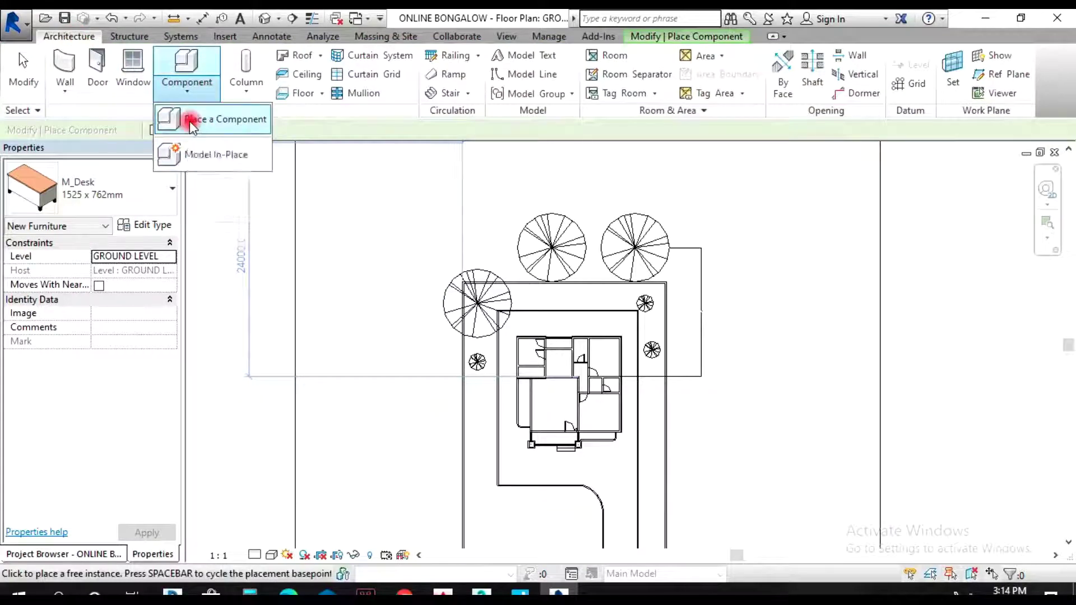
{"action": "left_click", "coordinate": [207, 119]}
{"action": "key", "text": "Escape"}
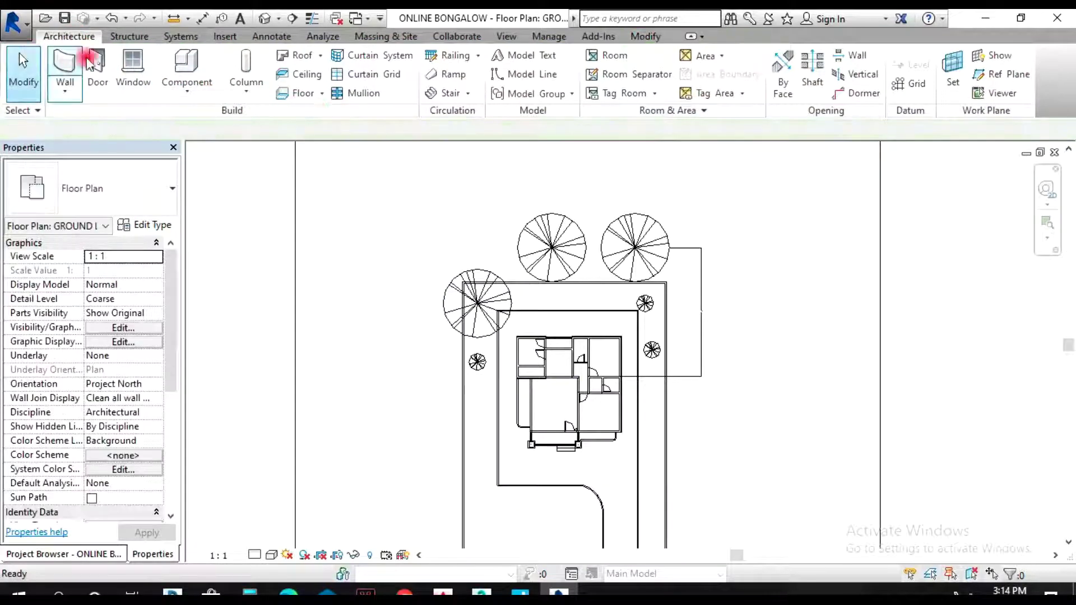
- Start placing a component and load the M_RPC Shrub family from the Planting folder of the US Metric library
{"action": "left_click", "coordinate": [187, 87]}
{"action": "left_click", "coordinate": [201, 124]}
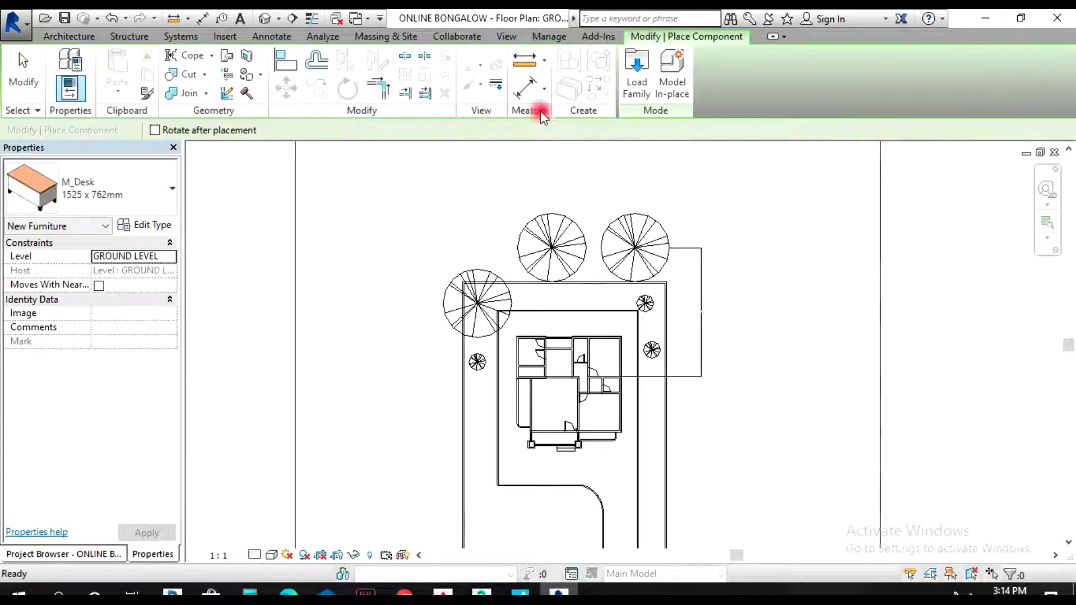
{"action": "left_click", "coordinate": [636, 79]}
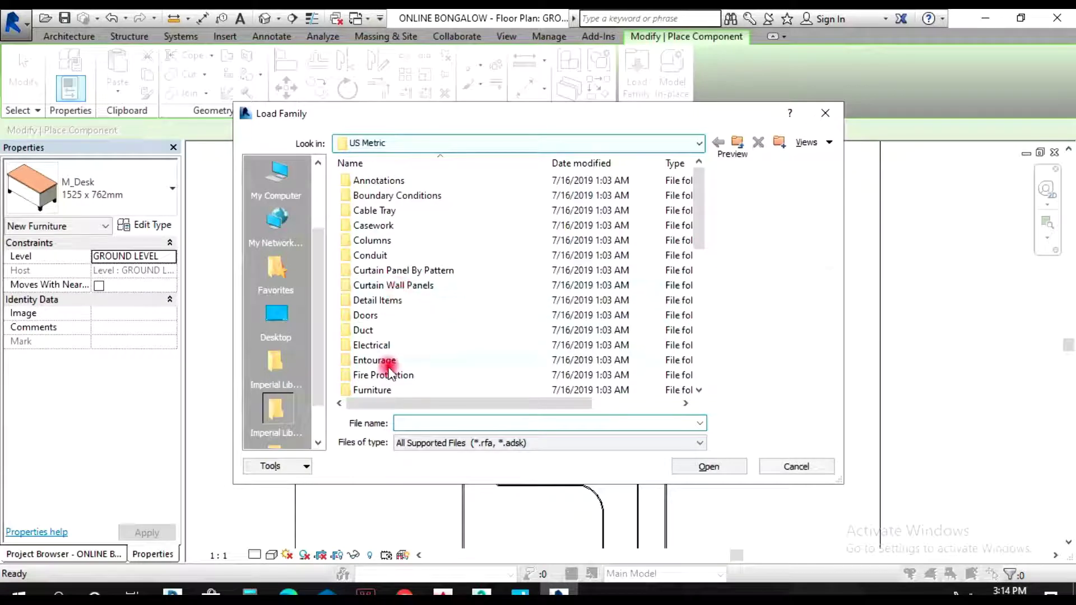
{"action": "scroll", "coordinate": [389, 365], "scroll_direction": "down", "scroll_amount": 1}
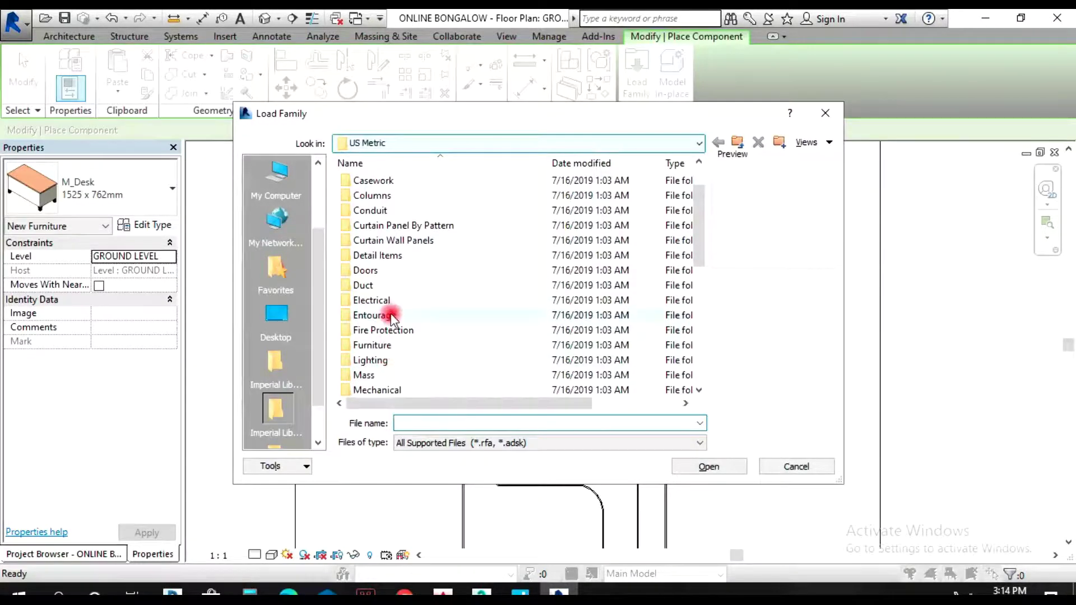
{"action": "scroll", "coordinate": [390, 318], "scroll_direction": "up", "scroll_amount": 1}
{"action": "scroll", "coordinate": [398, 325], "scroll_direction": "down", "scroll_amount": 3}
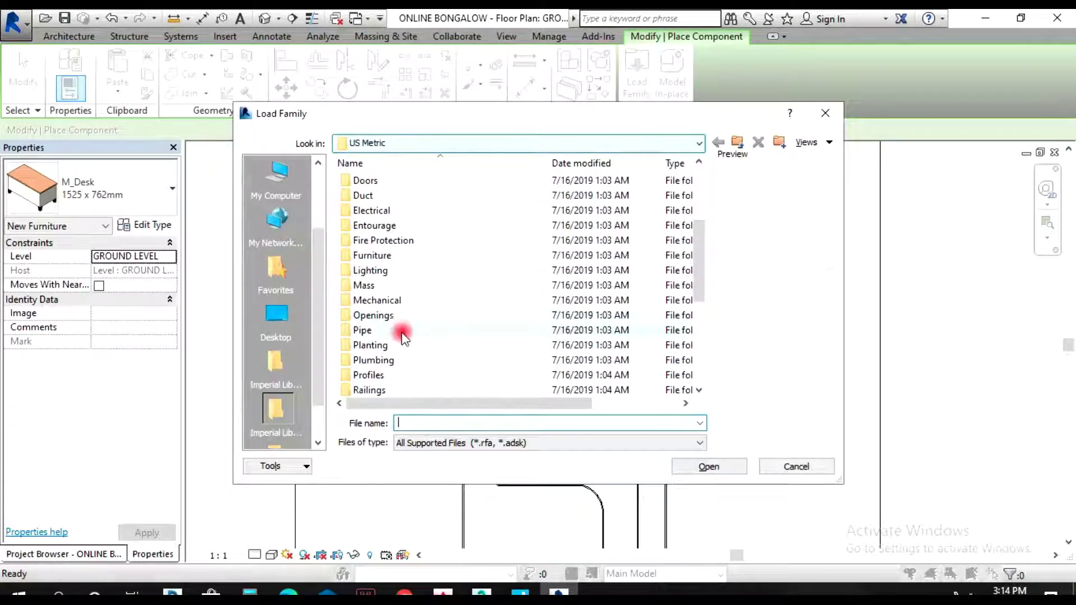
{"action": "double_click", "coordinate": [388, 343]}
{"action": "left_click", "coordinate": [424, 181]}
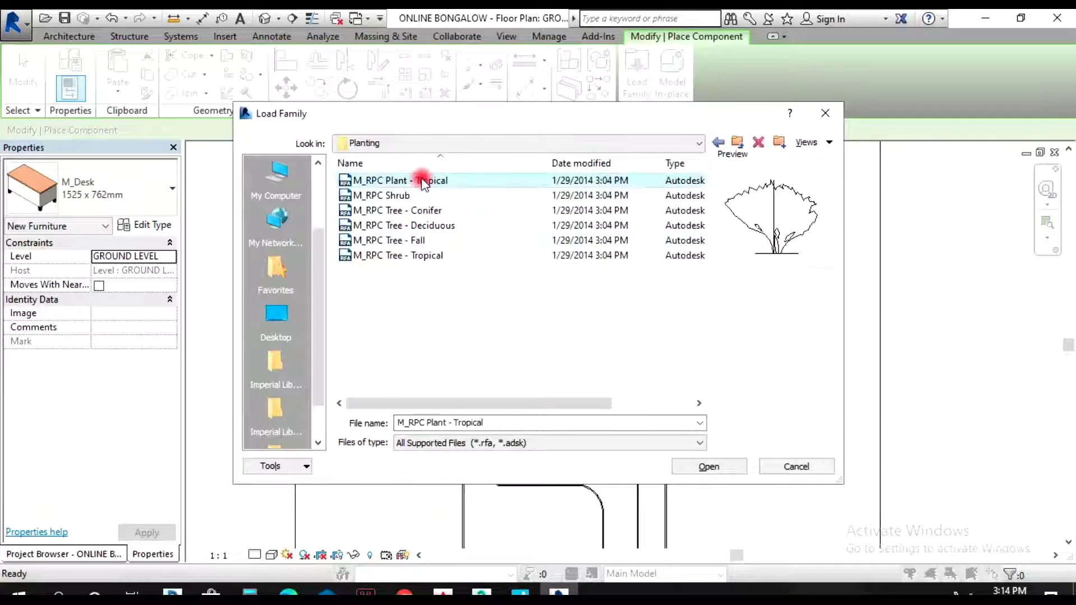
{"action": "left_click", "coordinate": [391, 196]}
{"action": "left_click", "coordinate": [390, 224]}
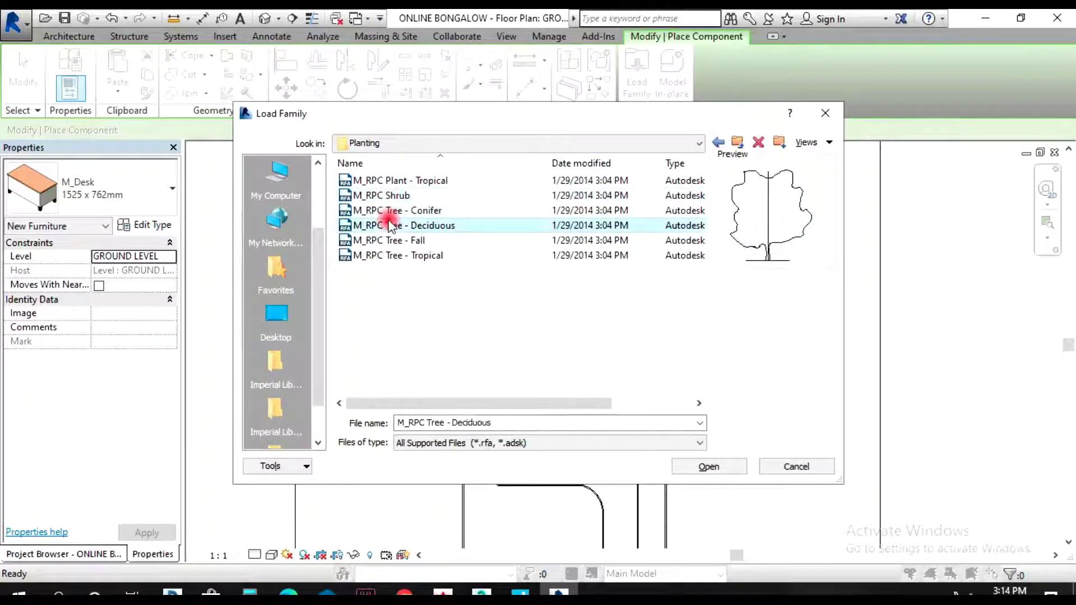
{"action": "double_click", "coordinate": [389, 195]}
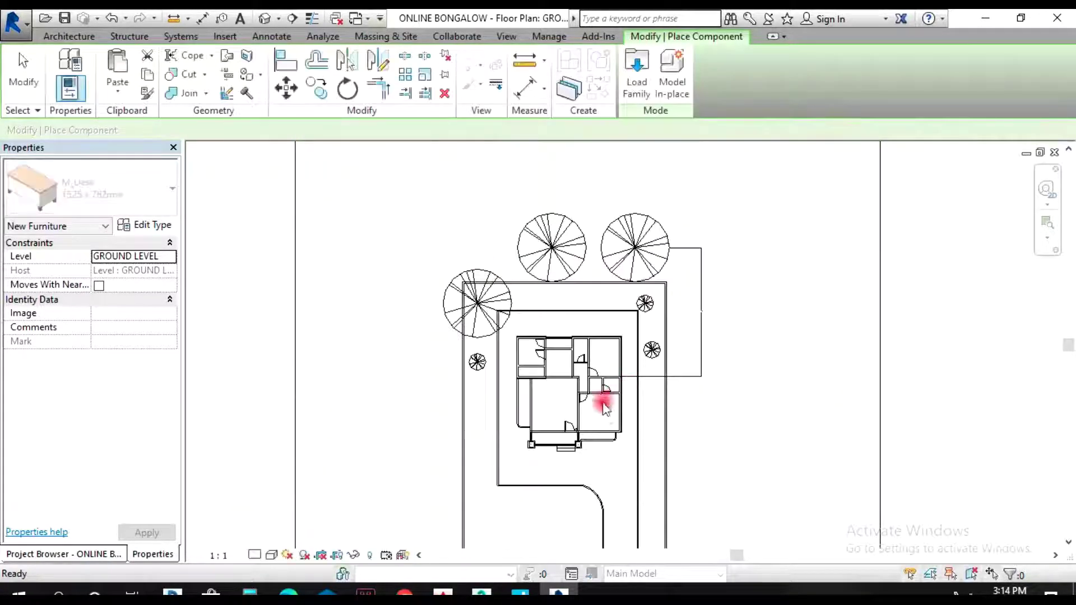
- Place one M_RPC Shrub of type Barberry - 1.0 Meters in the front planter beside the porch column
{"action": "scroll", "coordinate": [591, 445], "scroll_direction": "up", "scroll_amount": 5}
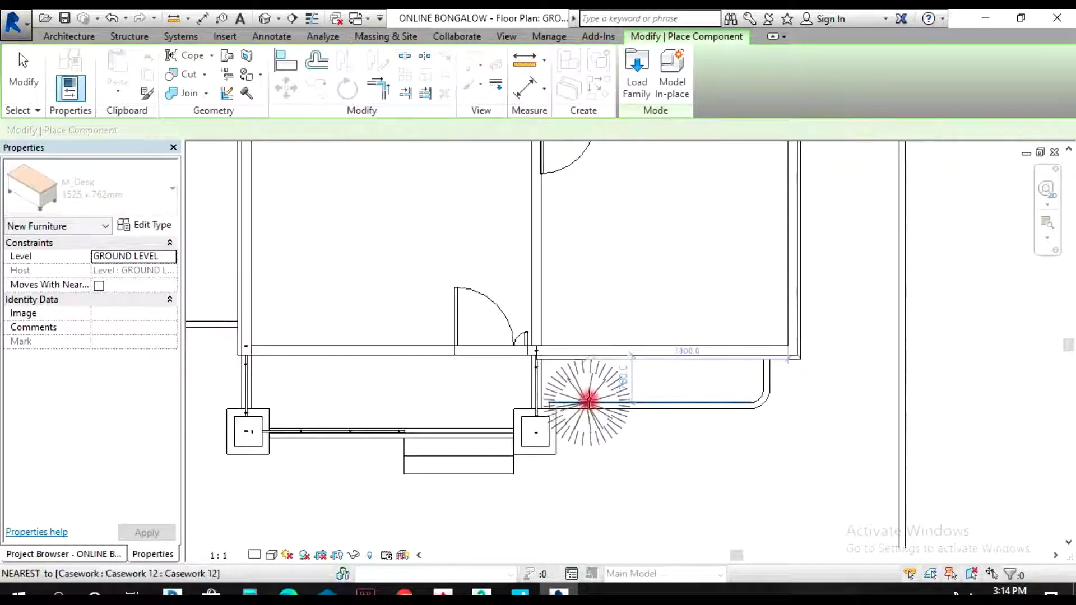
{"action": "scroll", "coordinate": [596, 389], "scroll_direction": "down", "scroll_amount": 3}
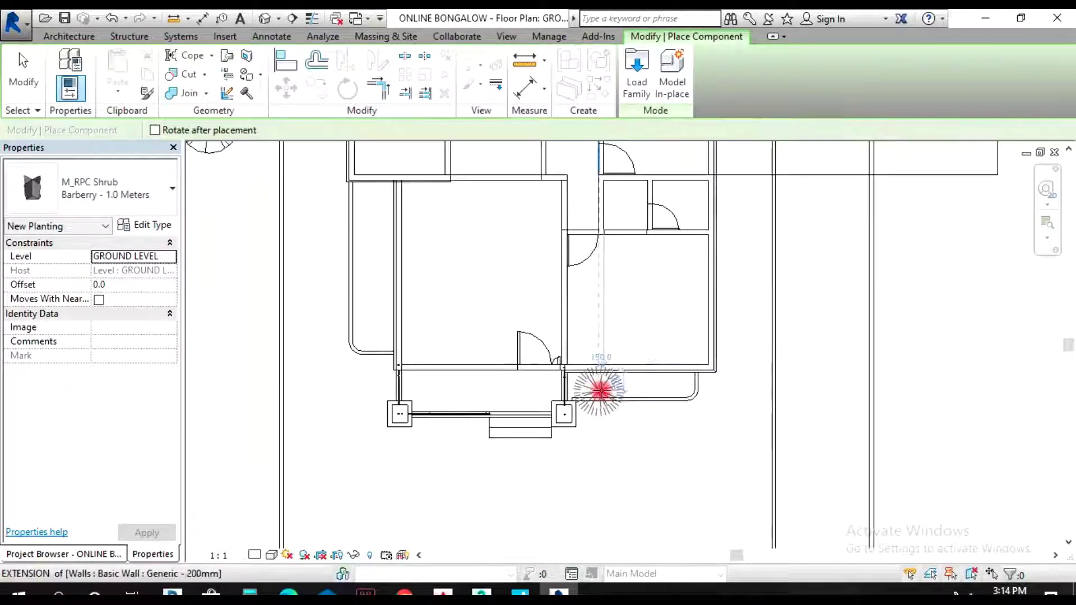
{"action": "left_click", "coordinate": [604, 390]}
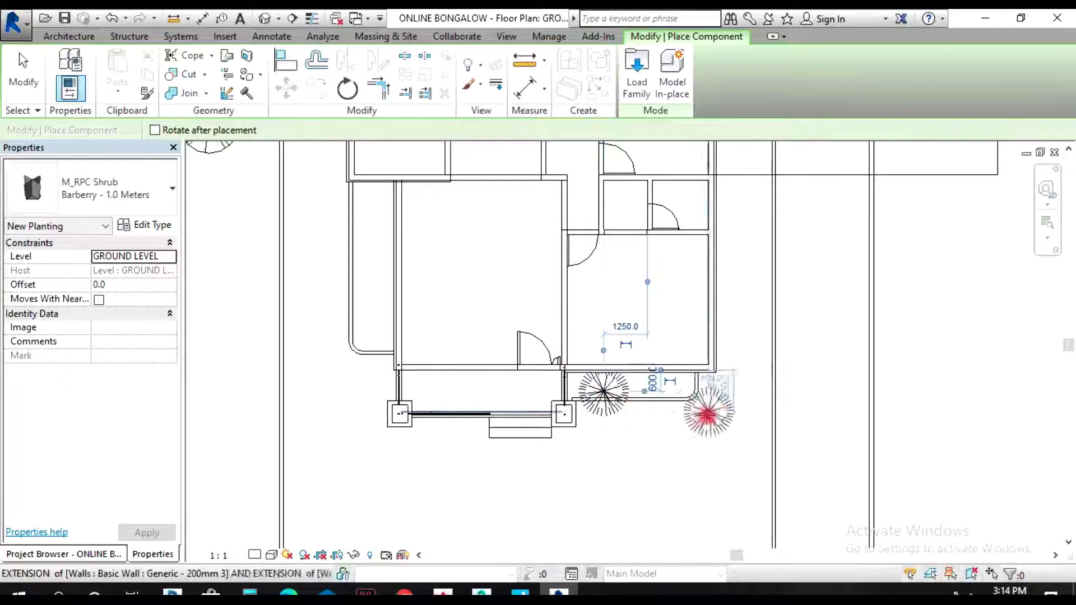
{"action": "key", "text": "Escape"}
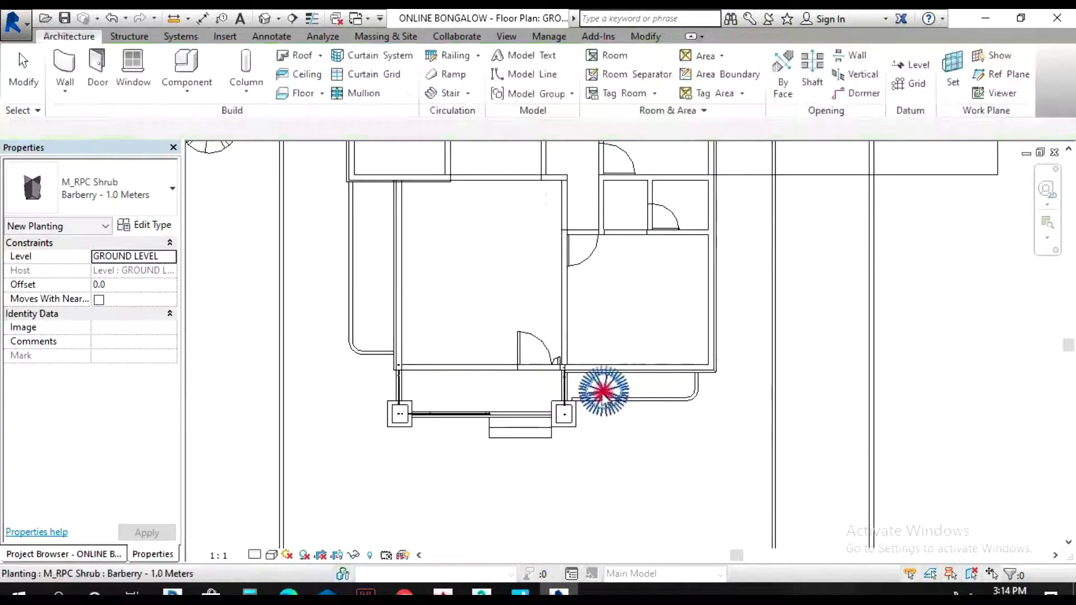
- Set the Height type parameter of the newly placed Barberry shrub to 500
{"action": "left_click", "coordinate": [589, 384]}
{"action": "left_click", "coordinate": [74, 62]}
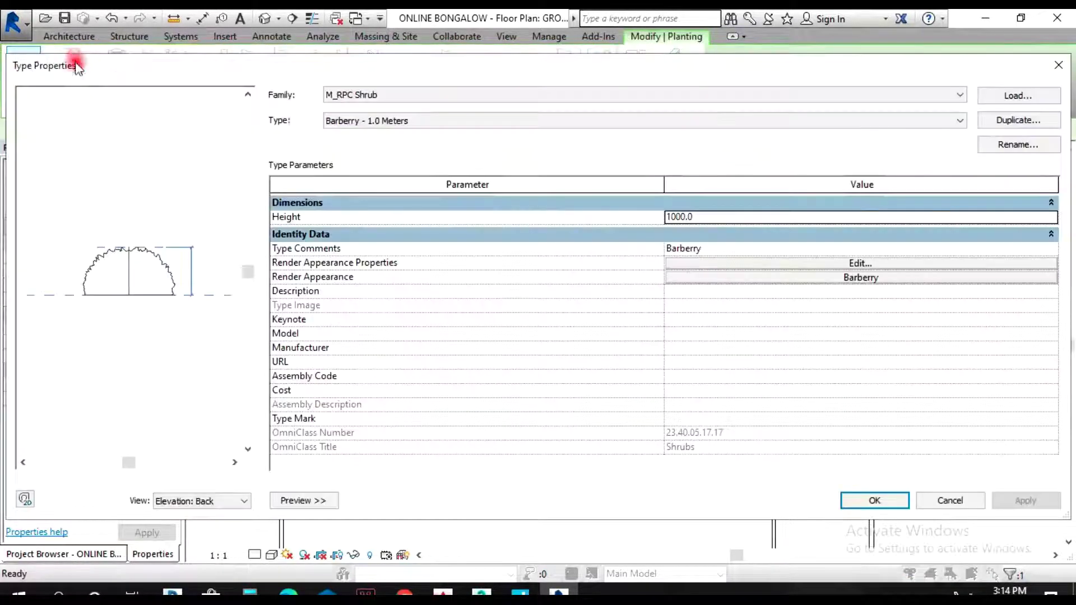
{"action": "left_click", "coordinate": [708, 217]}
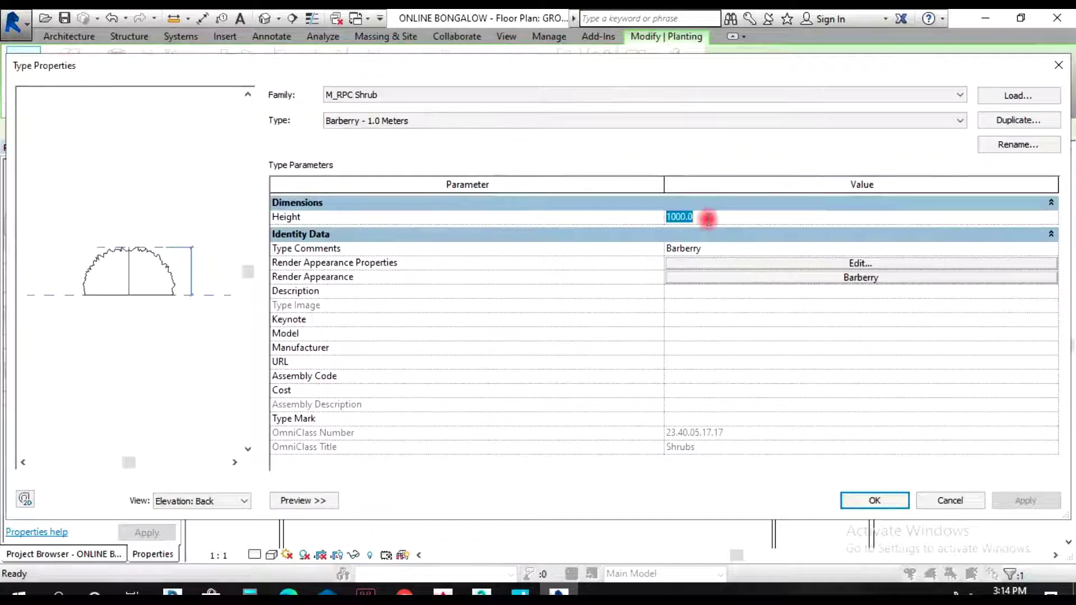
{"action": "type", "text": "500"}
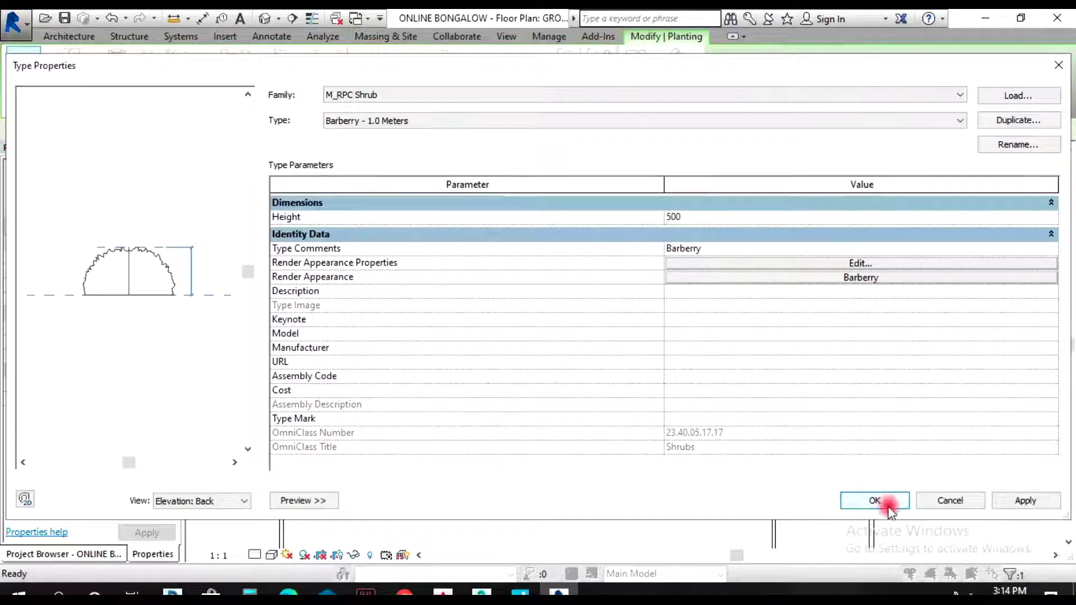
{"action": "left_click", "coordinate": [888, 504]}
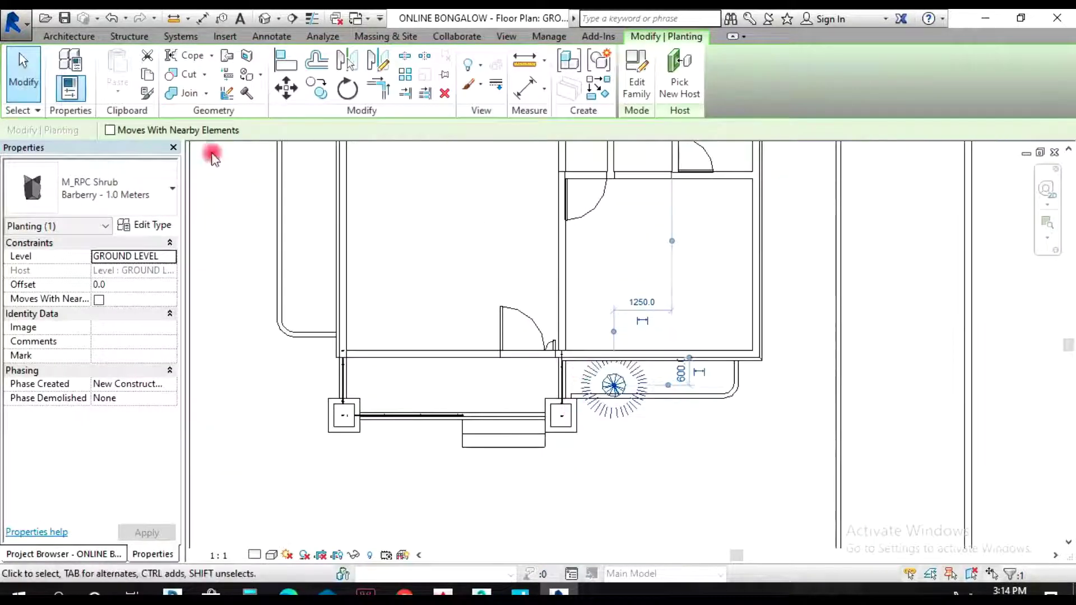
{"action": "key", "text": "Escape"}
- Reduce the Barberry shrub's Height type parameter to 200
{"action": "scroll", "coordinate": [621, 399], "scroll_direction": "up", "scroll_amount": 3}
{"action": "left_click", "coordinate": [634, 374]}
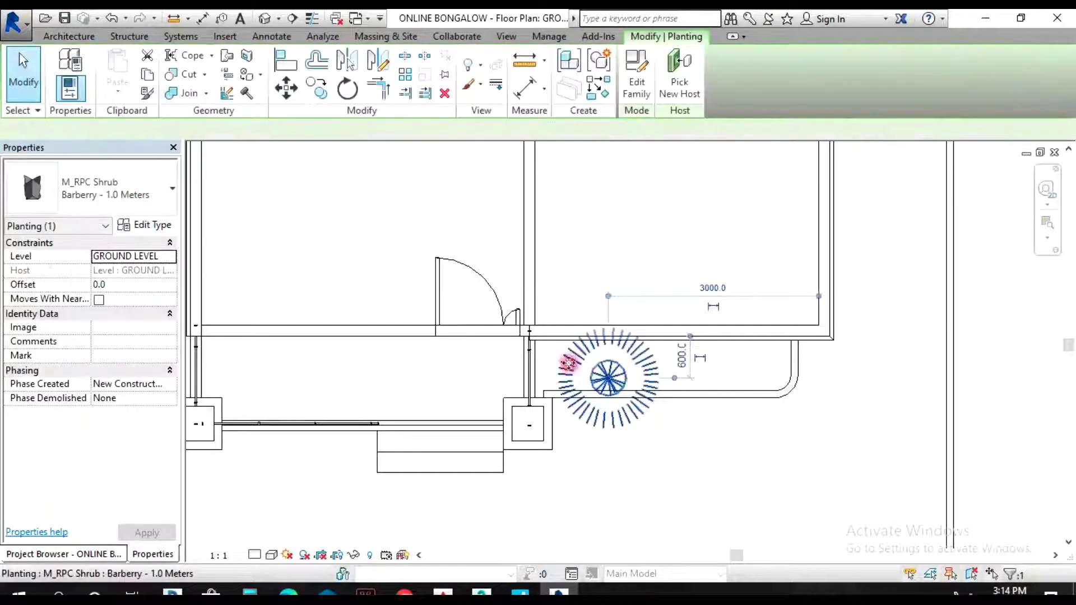
{"action": "scroll", "coordinate": [507, 345], "scroll_direction": "down", "scroll_amount": 4}
{"action": "left_click", "coordinate": [69, 60]}
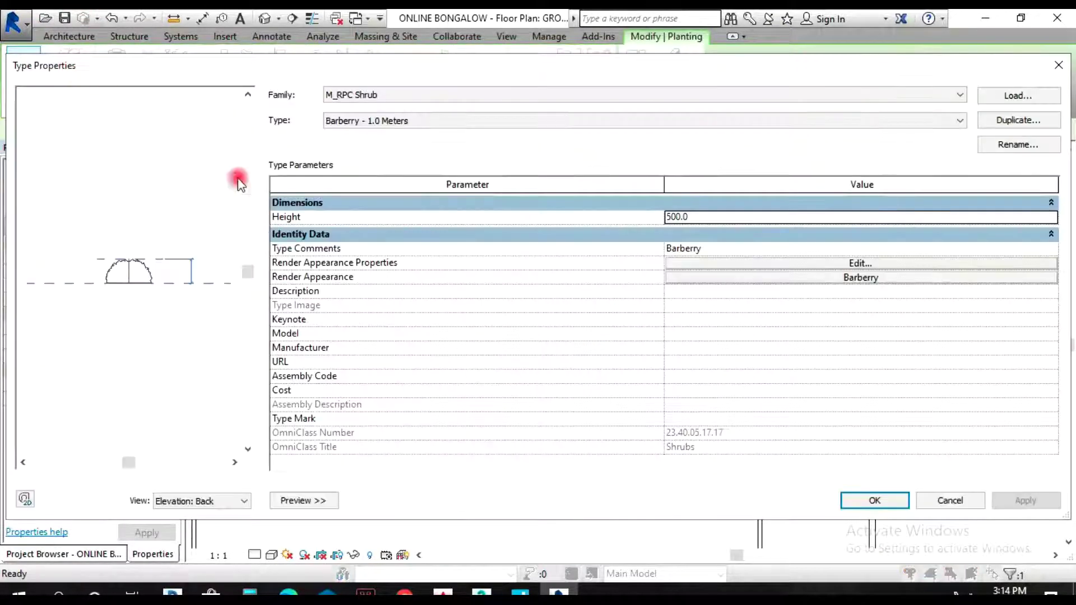
{"action": "left_click", "coordinate": [744, 215]}
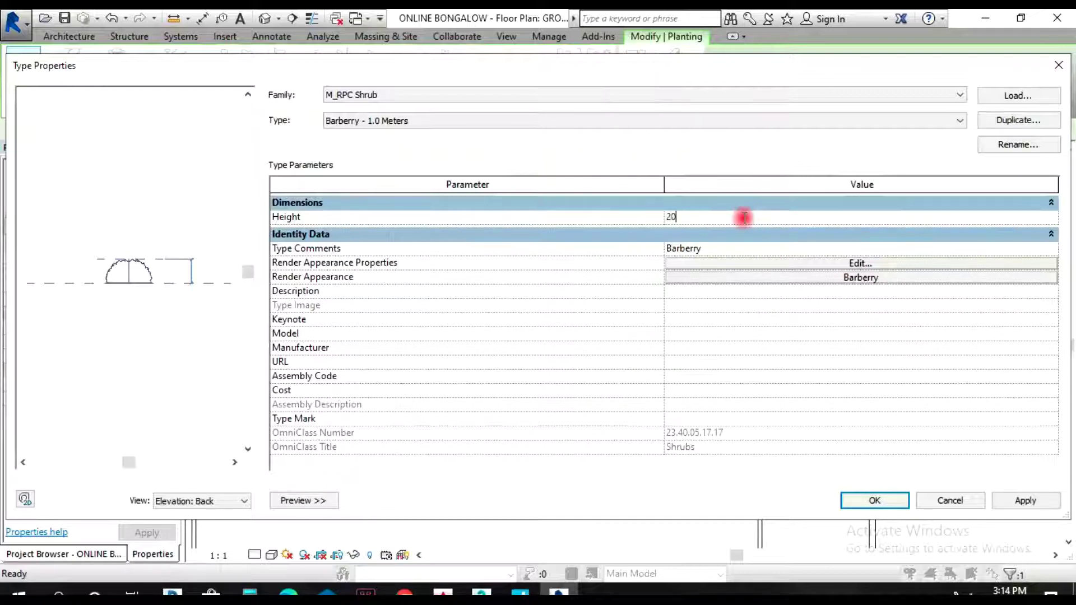
{"action": "left_click", "coordinate": [890, 504]}
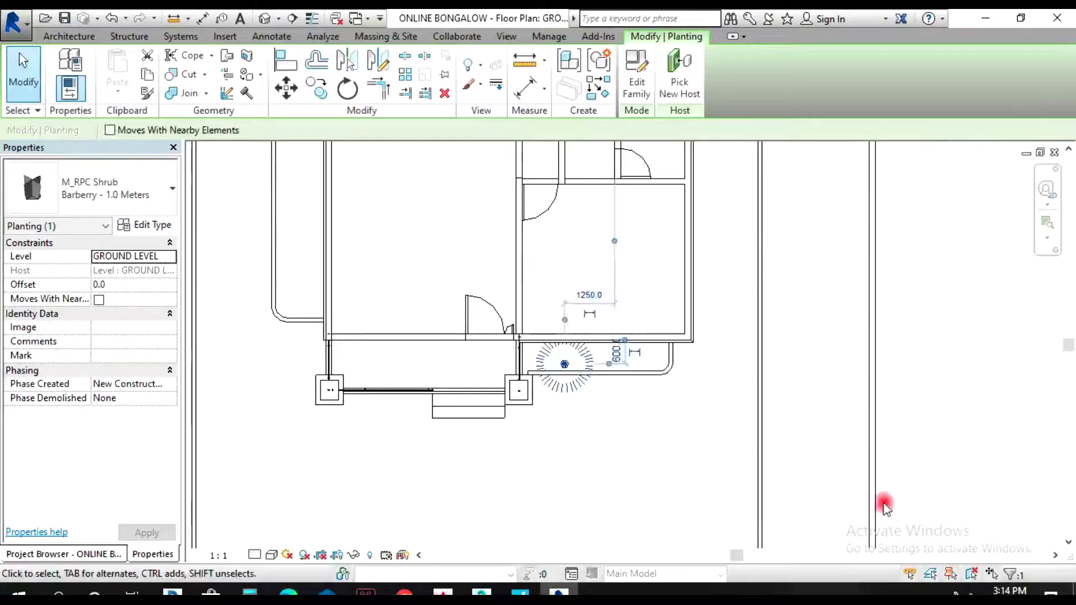
- Open the 3D view and move the planter shrub closer to the stone-clad front wall, about 440 mm from it
{"action": "left_click", "coordinate": [312, 19]}
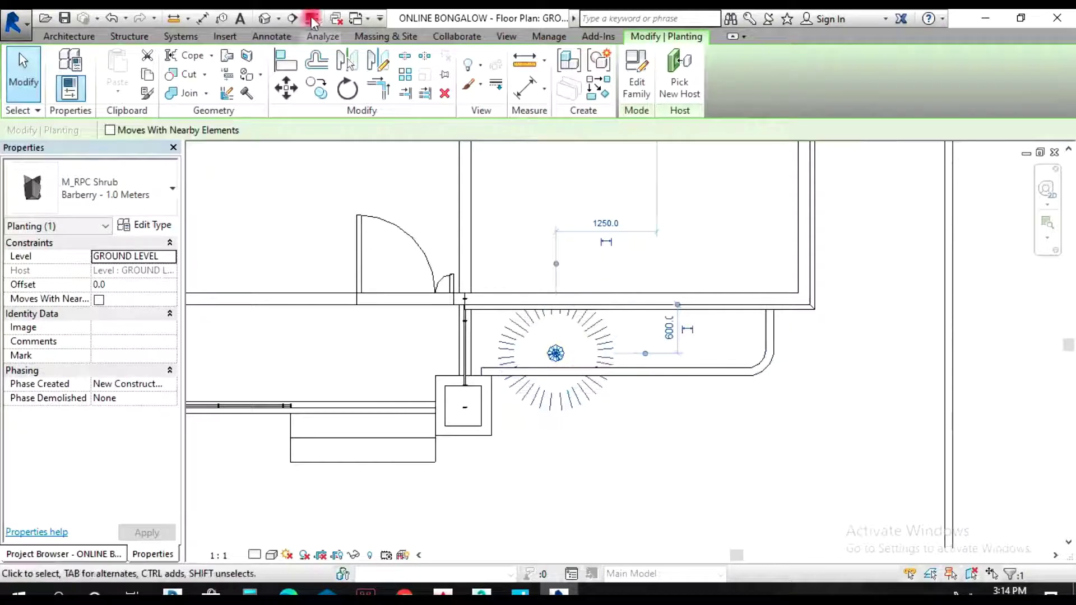
{"action": "left_click", "coordinate": [266, 19]}
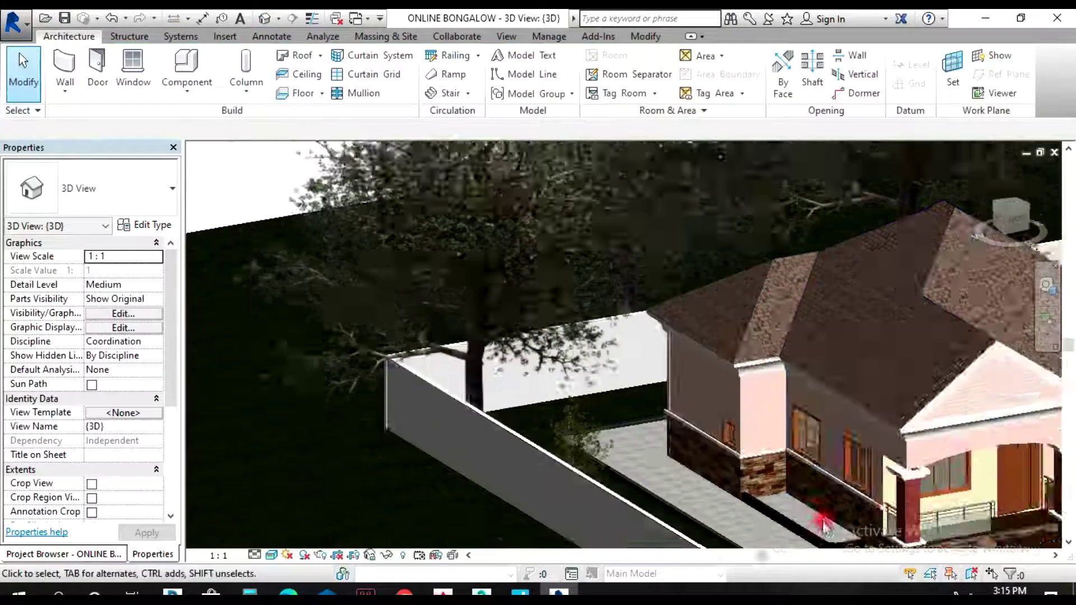
{"action": "scroll", "coordinate": [819, 521], "scroll_direction": "down", "scroll_amount": 5}
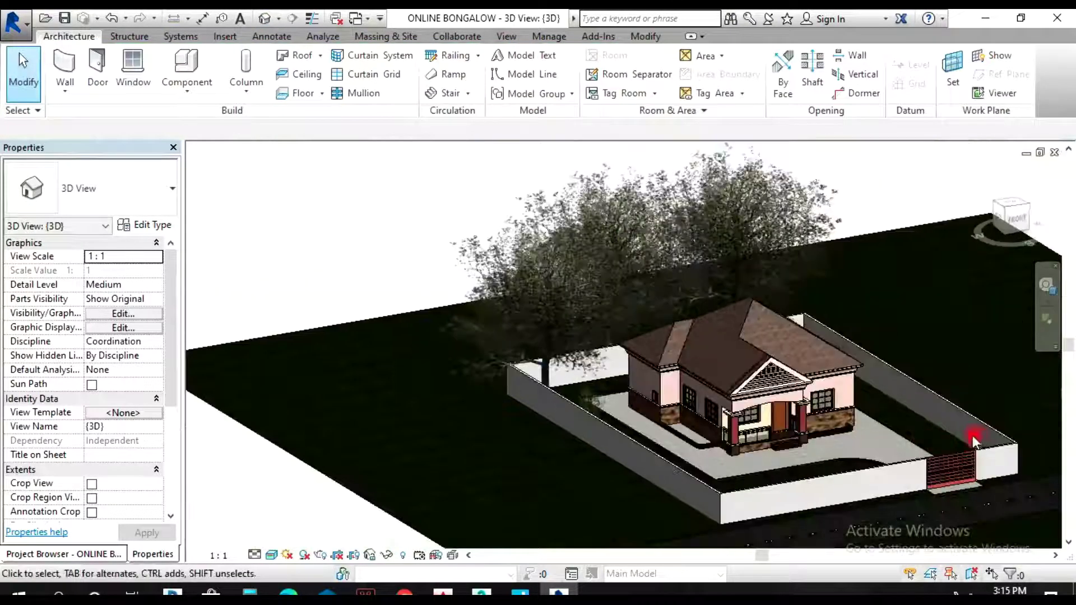
{"action": "scroll", "coordinate": [841, 432], "scroll_direction": "up", "scroll_amount": 5}
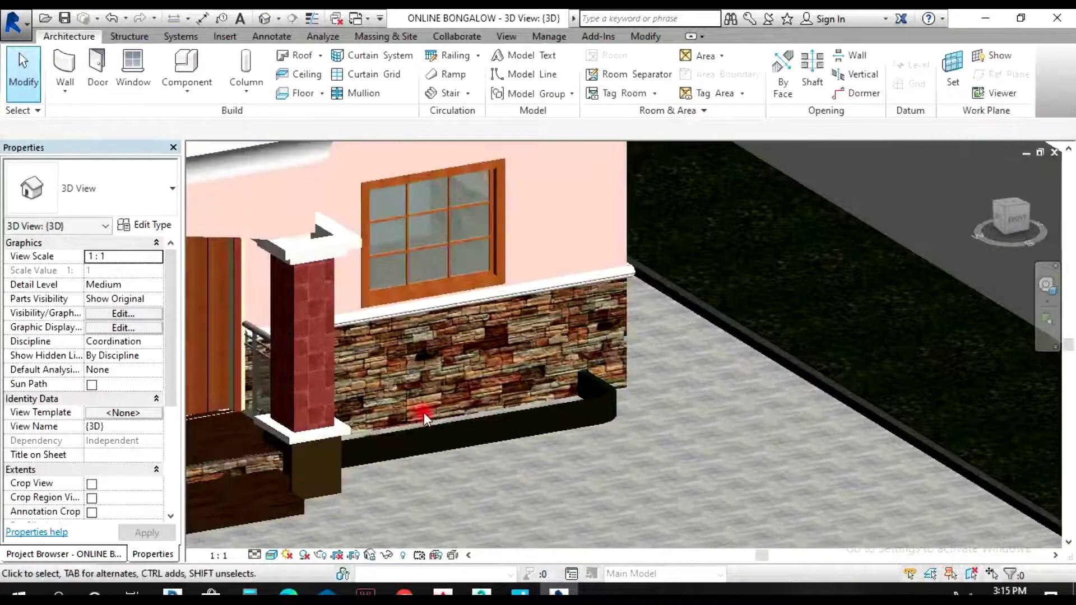
{"action": "left_click", "coordinate": [1047, 286]}
{"action": "scroll", "coordinate": [780, 391], "scroll_direction": "down", "scroll_amount": 2}
{"action": "middle_click_drag", "start_coordinate": [781, 392], "coordinate": [770, 394], "text": "shift"}
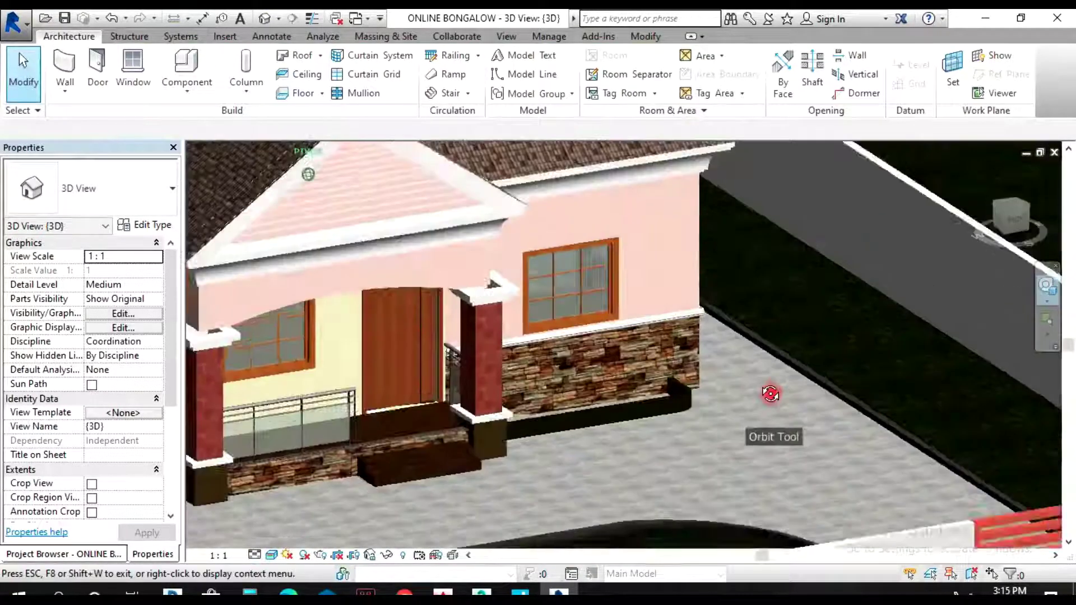
{"action": "left_click_drag", "start_coordinate": [771, 394], "coordinate": [489, 444]}
{"action": "left_click", "coordinate": [526, 444]}
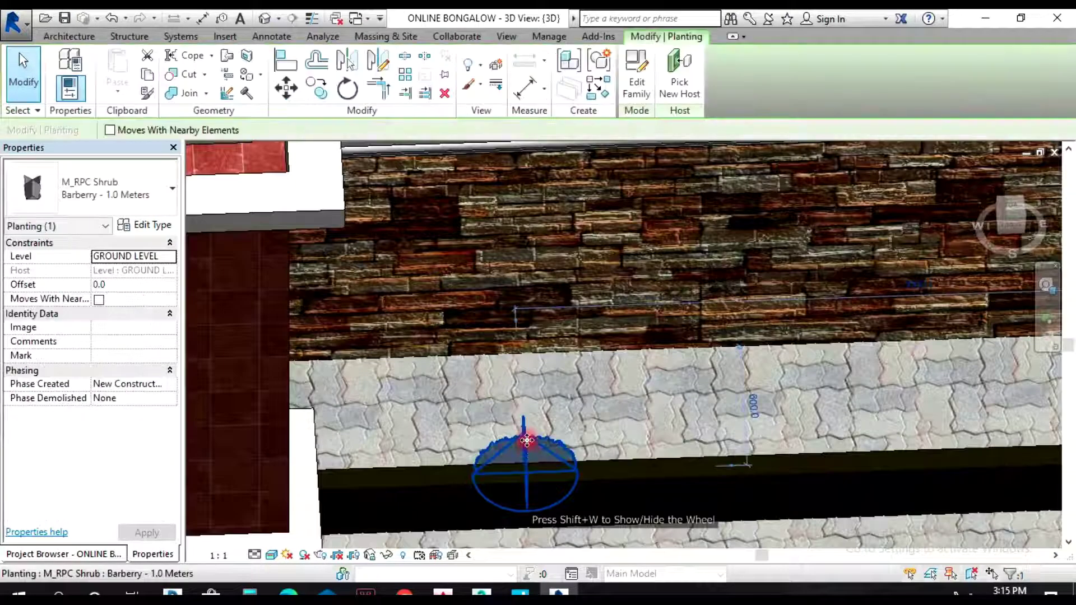
{"action": "left_click_drag", "start_coordinate": [527, 440], "coordinate": [526, 421]}
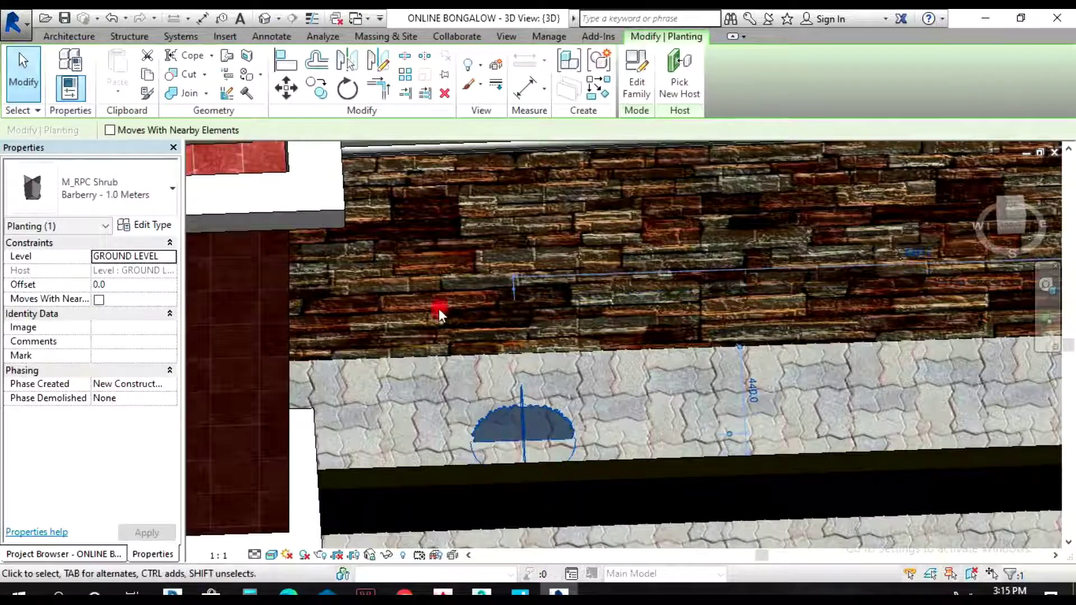
- Raise the Barberry shrub's Height type parameter to 500 from the 3D view
{"action": "left_click", "coordinate": [73, 62]}
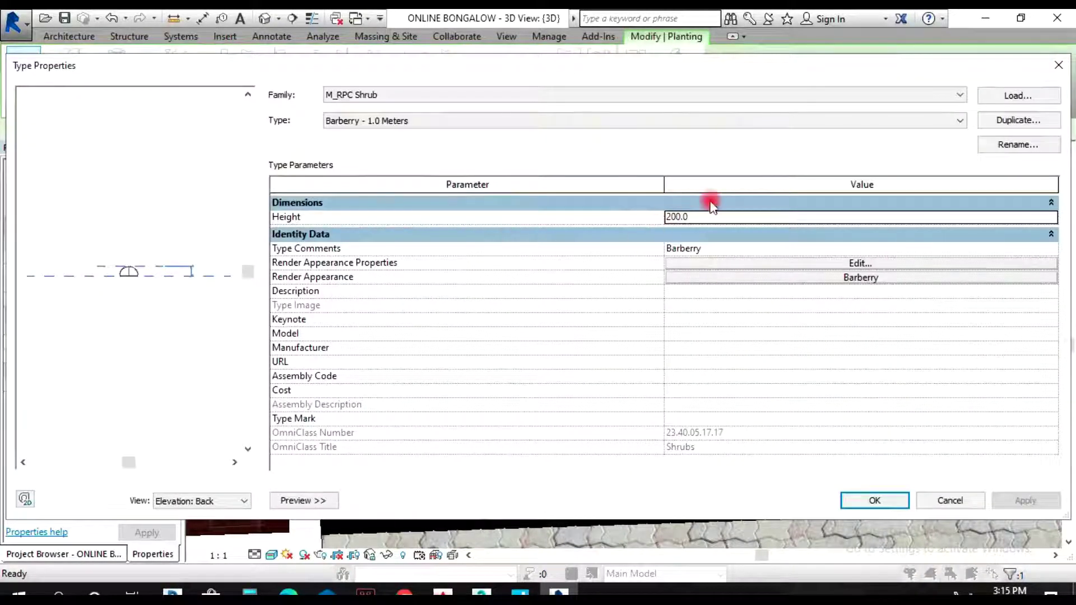
{"action": "left_click", "coordinate": [731, 221]}
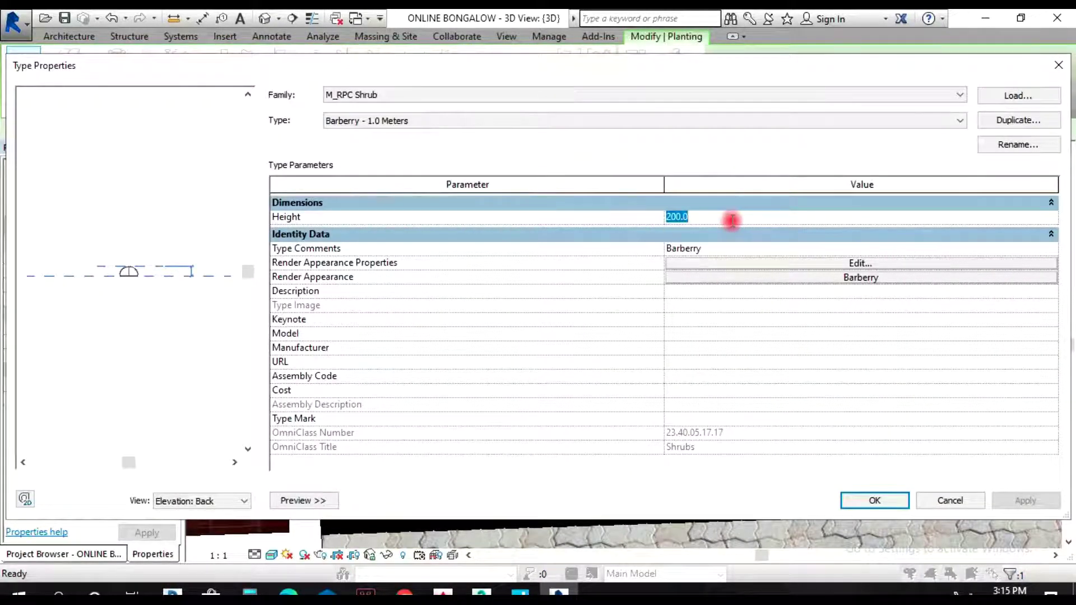
{"action": "left_click", "coordinate": [869, 498]}
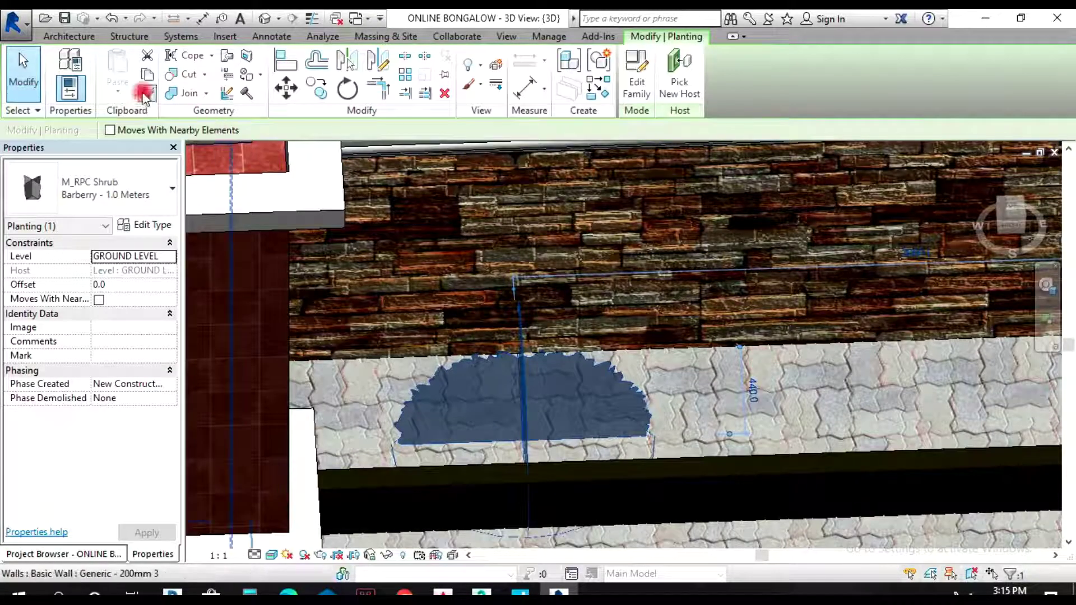
- Set the Barberry shrub's Height type parameter to 1000
{"action": "left_click", "coordinate": [83, 62]}
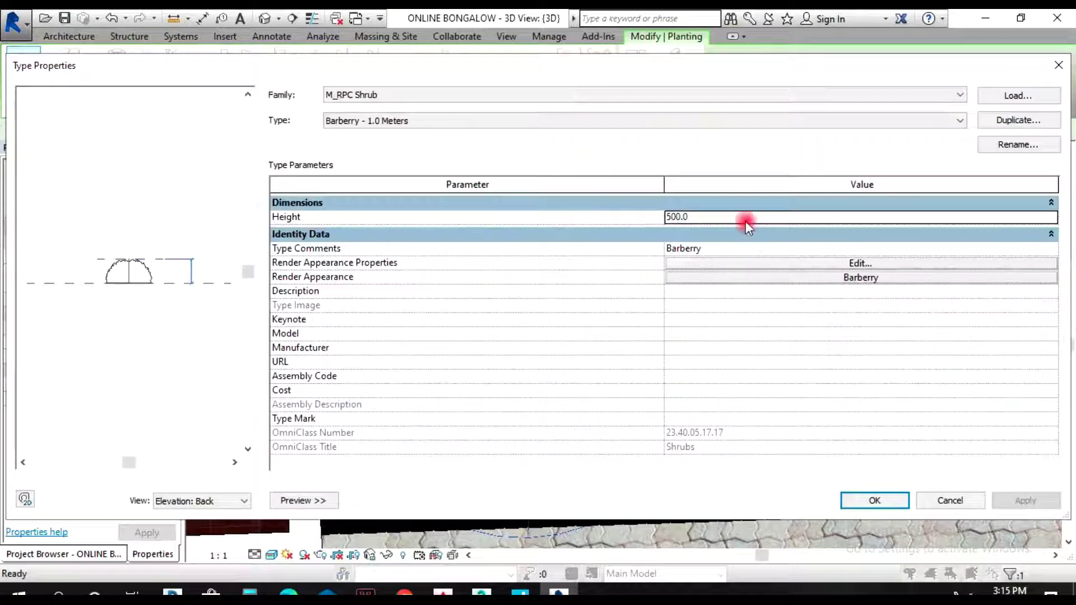
{"action": "left_click", "coordinate": [746, 221]}
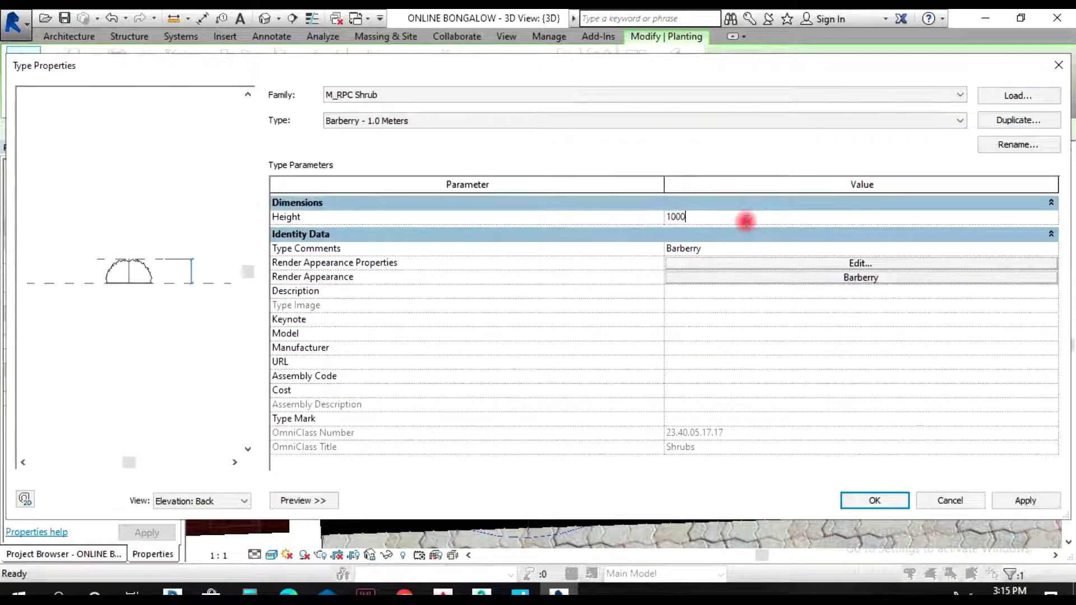
{"action": "left_click", "coordinate": [875, 500]}
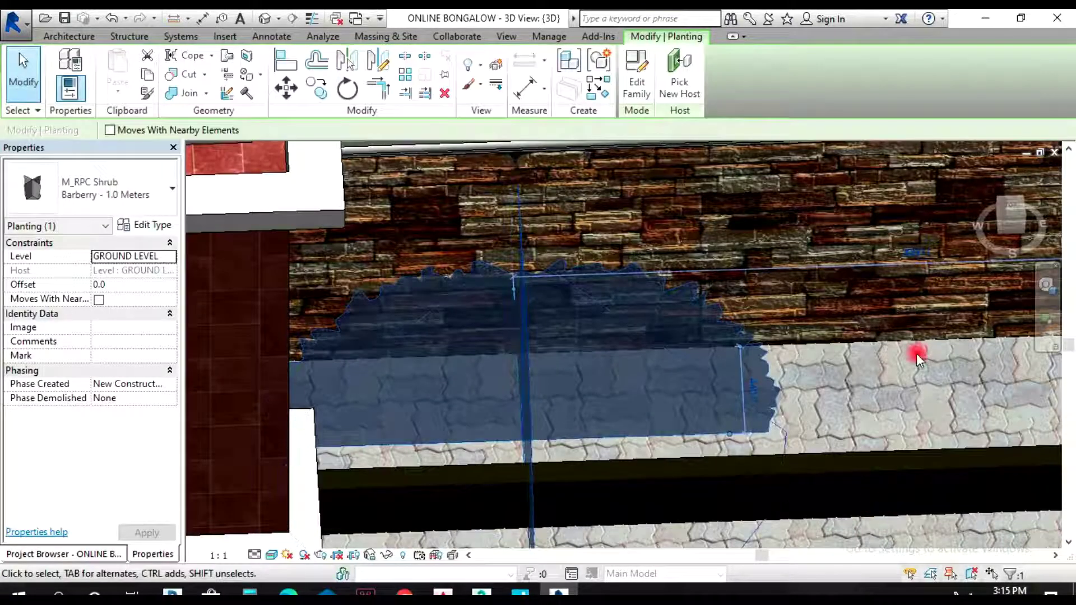
- Shift the planter shrub slightly away from the front wall, about 520 mm from it, and deselect it
{"action": "key", "text": "Escape"}
{"action": "scroll", "coordinate": [778, 445], "scroll_direction": "down", "scroll_amount": 2}
{"action": "left_click", "coordinate": [683, 414]}
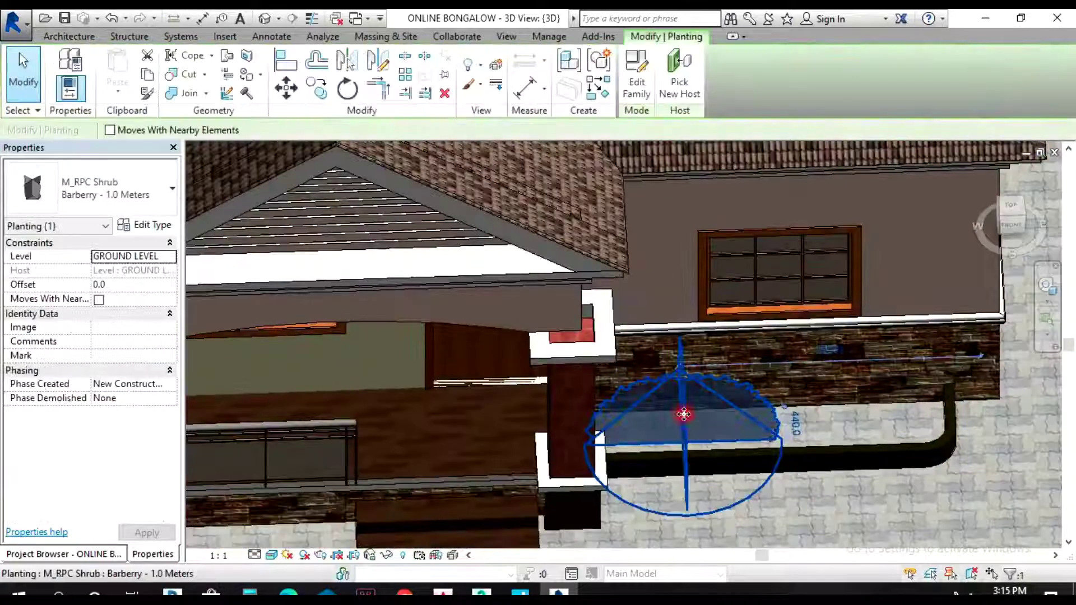
{"action": "scroll", "coordinate": [837, 507], "scroll_direction": "down", "scroll_amount": 3}
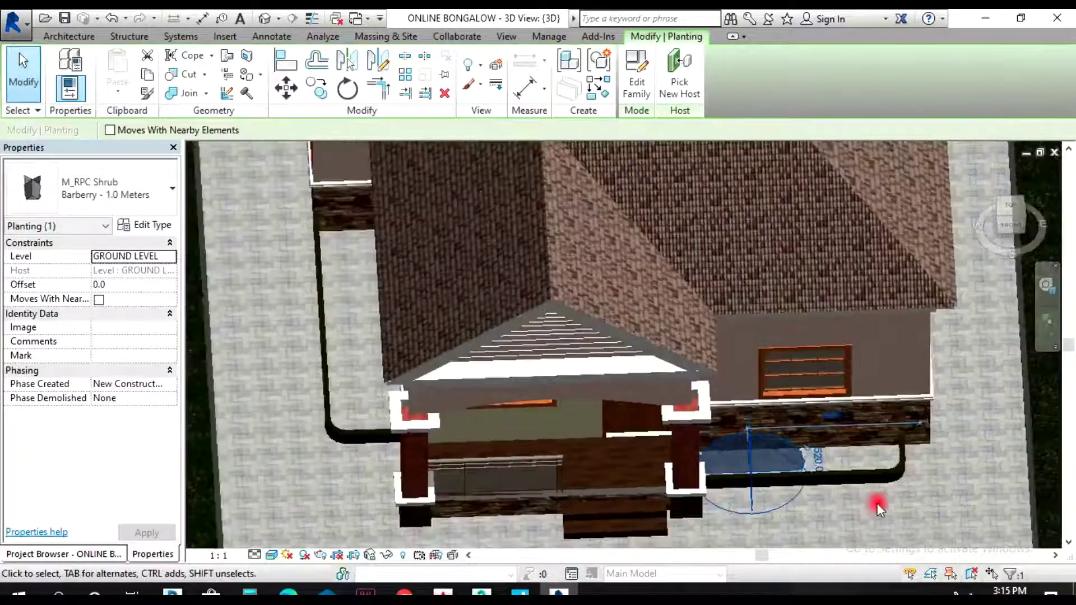
{"action": "left_click", "coordinate": [866, 502]}
- Delete the middle of the three large oak trees behind the house
{"action": "scroll", "coordinate": [790, 439], "scroll_direction": "down", "scroll_amount": 2}
{"action": "scroll", "coordinate": [790, 438], "scroll_direction": "down", "scroll_amount": 6}
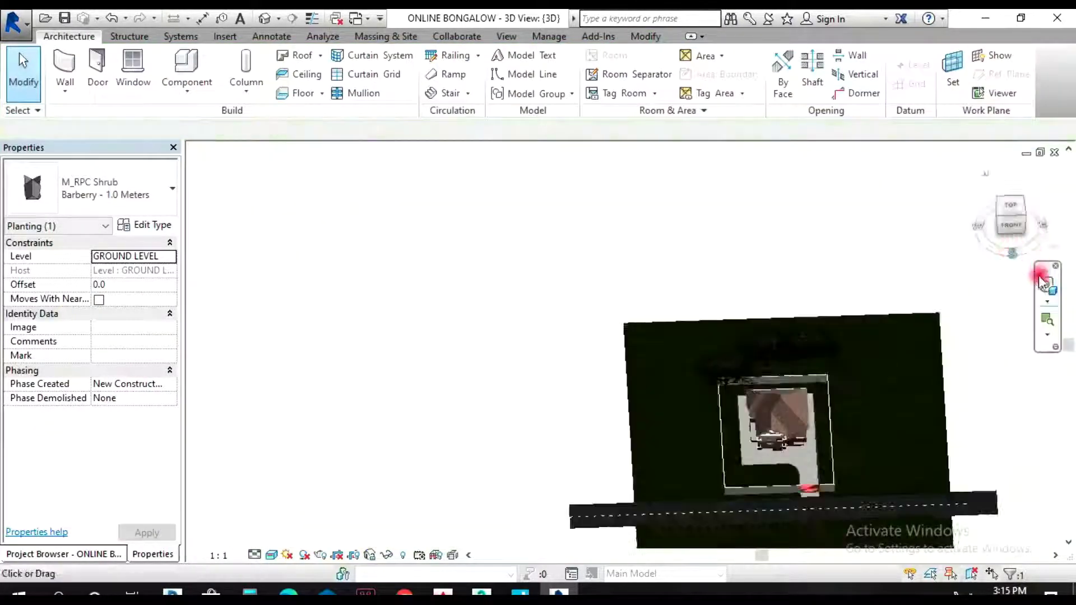
{"action": "left_click", "coordinate": [1043, 283]}
{"action": "mouse_move", "coordinate": [787, 407]}
{"action": "left_mouse_down"}
{"action": "mouse_move", "coordinate": [805, 385]}
{"action": "mouse_move", "coordinate": [800, 368]}
{"action": "left_mouse_up"}
{"action": "scroll", "coordinate": [800, 368], "scroll_direction": "up", "scroll_amount": 5}
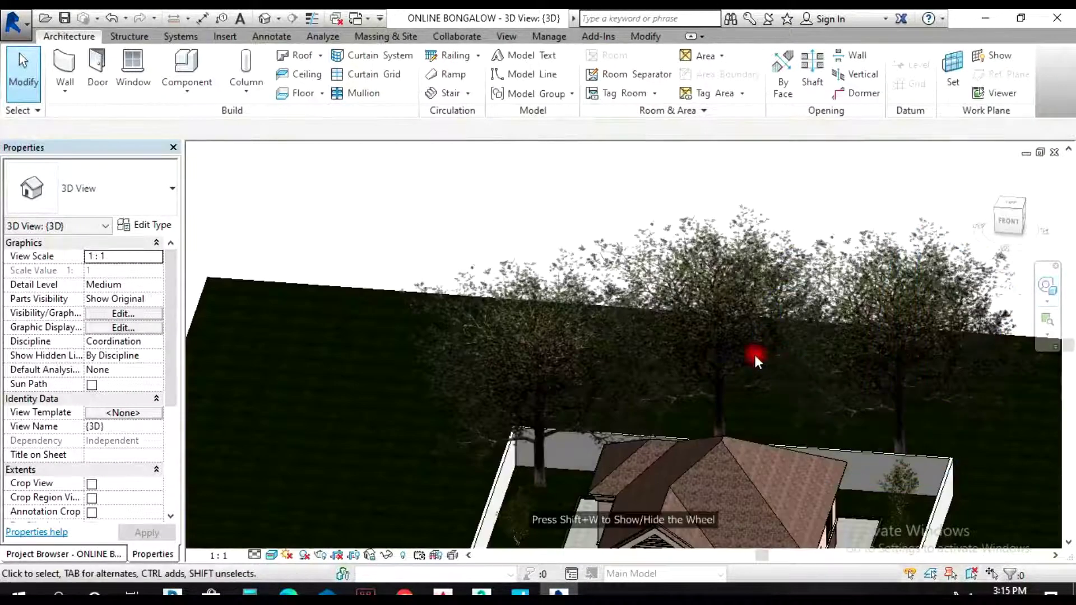
{"action": "left_click", "coordinate": [720, 321]}
{"action": "key", "text": "Delete"}
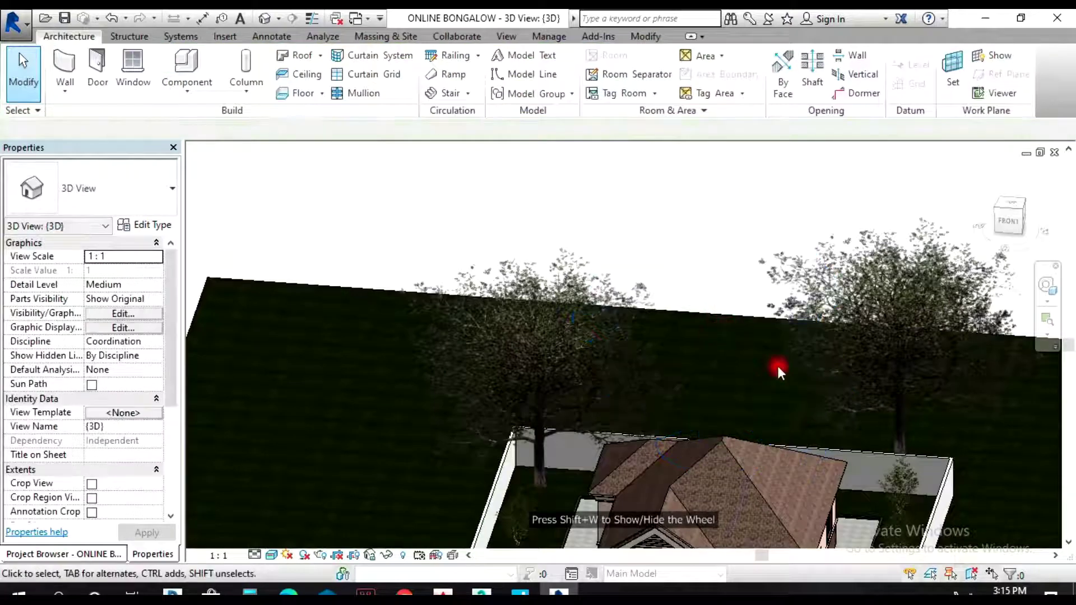
- Inspect the finished bungalow, compound walls, gate, road and trees in 3D from the front and side angles
{"action": "scroll", "coordinate": [817, 359], "scroll_direction": "down", "scroll_amount": 1}
{"action": "scroll", "coordinate": [695, 351], "scroll_direction": "down", "scroll_amount": 4}
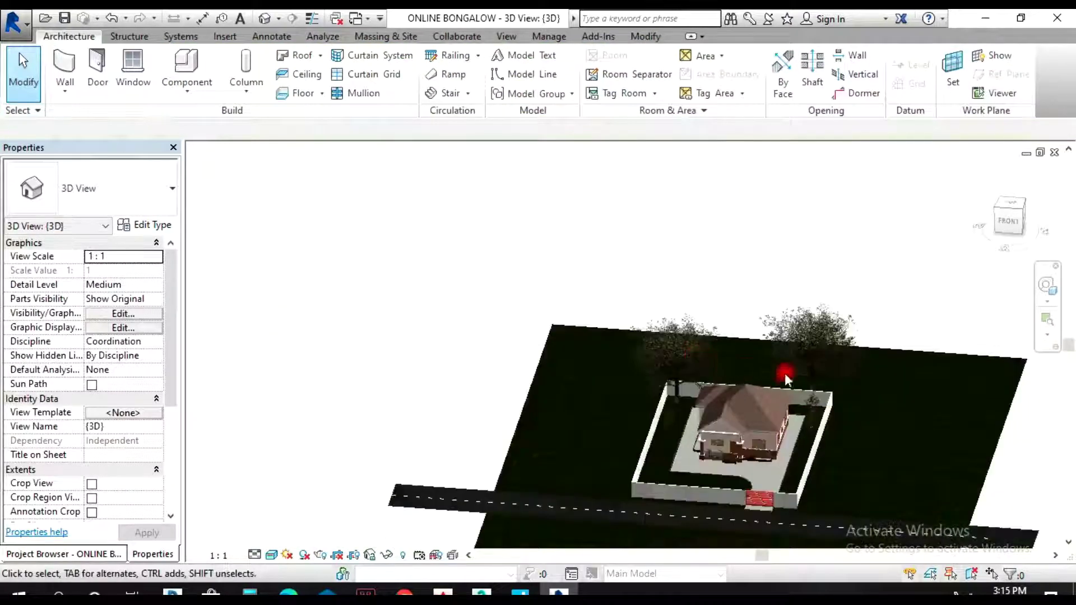
{"action": "scroll", "coordinate": [777, 428], "scroll_direction": "up", "scroll_amount": 3}
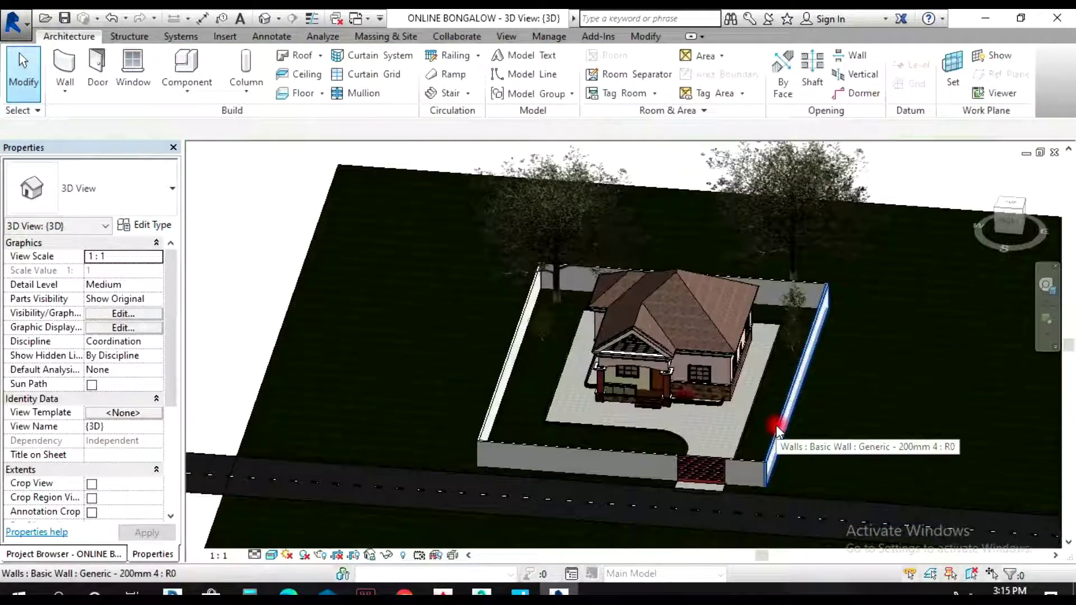
{"action": "scroll", "coordinate": [744, 403], "scroll_direction": "up", "scroll_amount": 4}
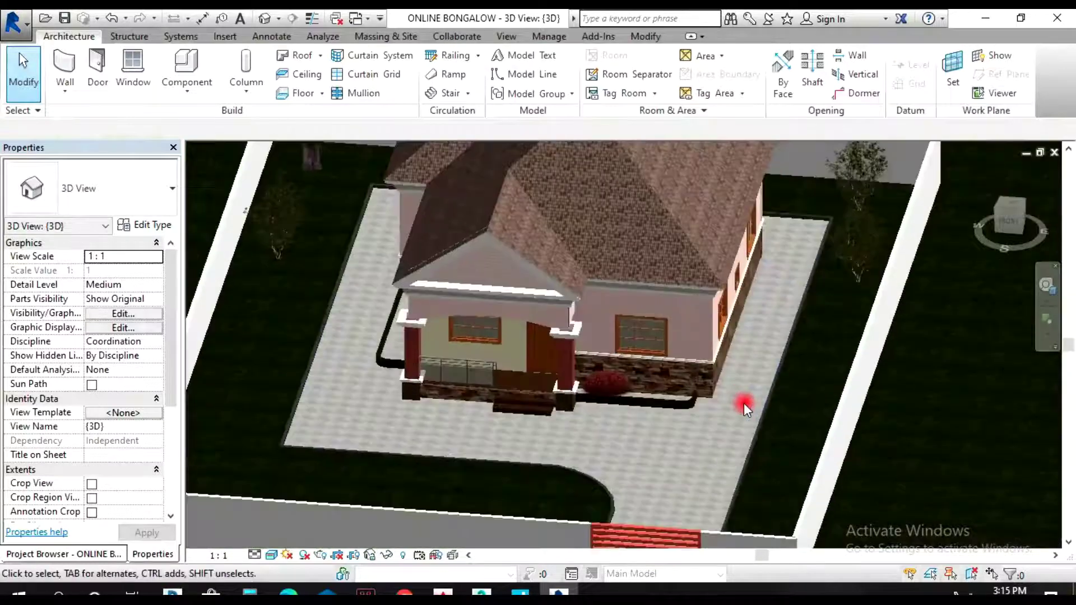
{"action": "scroll", "coordinate": [744, 404], "scroll_direction": "down", "scroll_amount": 2}
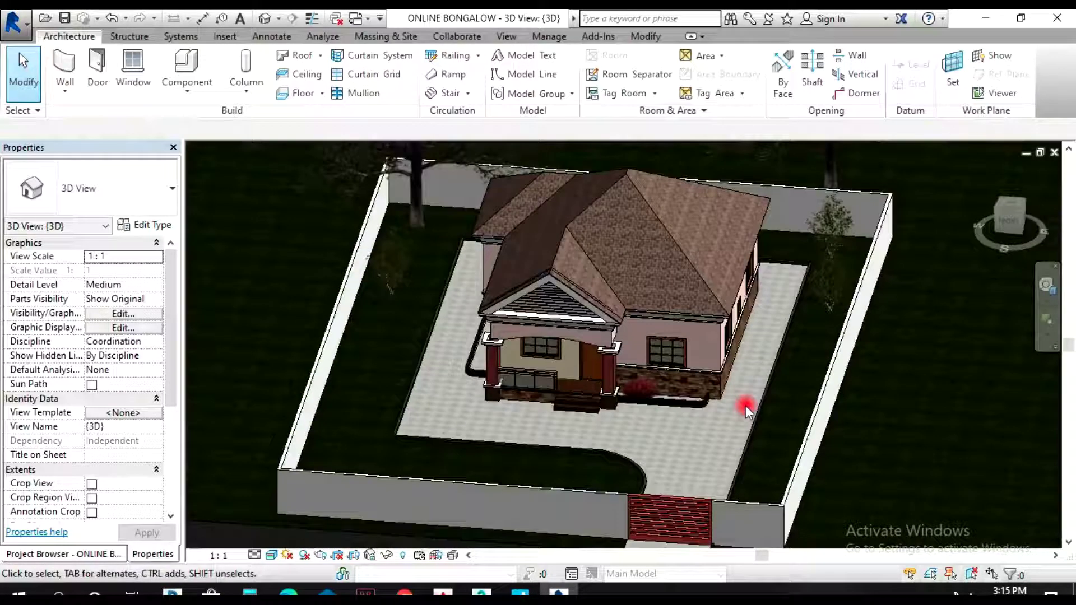
{"action": "scroll", "coordinate": [745, 405], "scroll_direction": "down", "scroll_amount": 1}
{"action": "left_click", "coordinate": [1046, 285]}
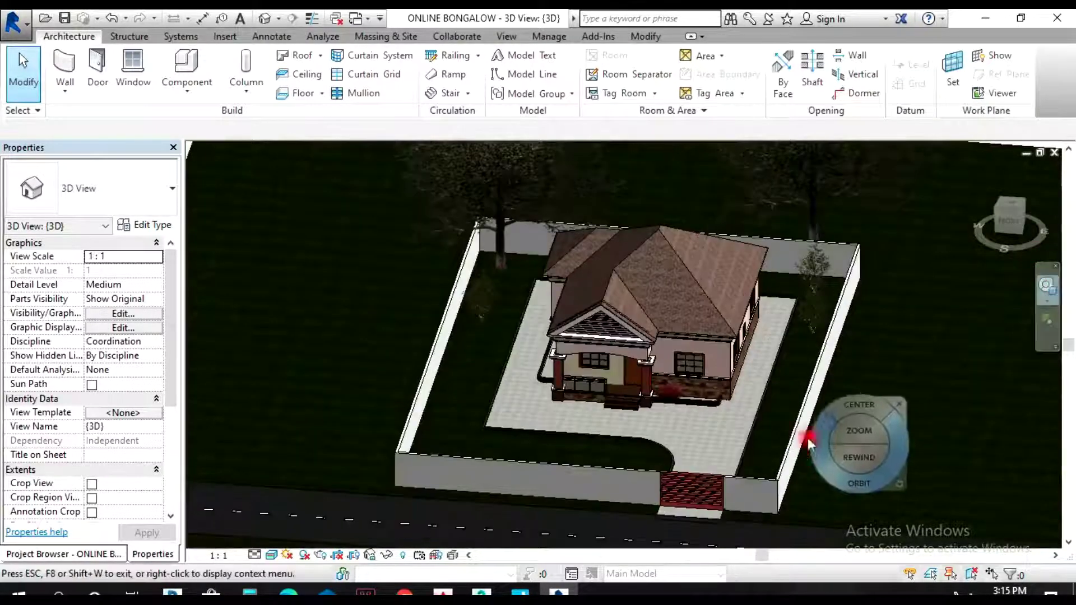
{"action": "left_click_drag", "start_coordinate": [777, 426], "coordinate": [872, 411]}
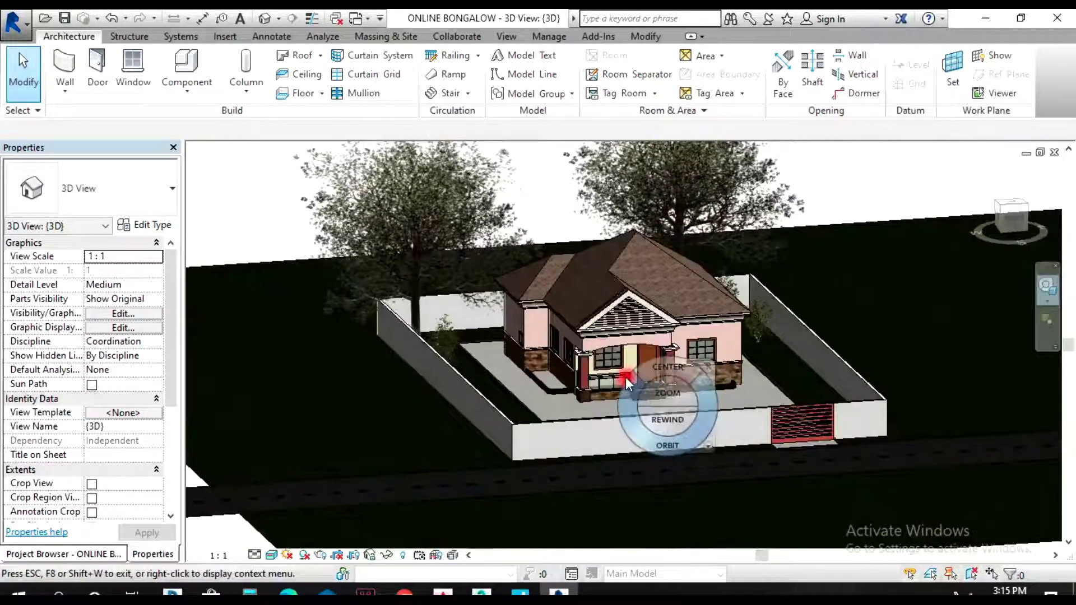
{"action": "scroll", "coordinate": [625, 377], "scroll_direction": "up", "scroll_amount": 2}
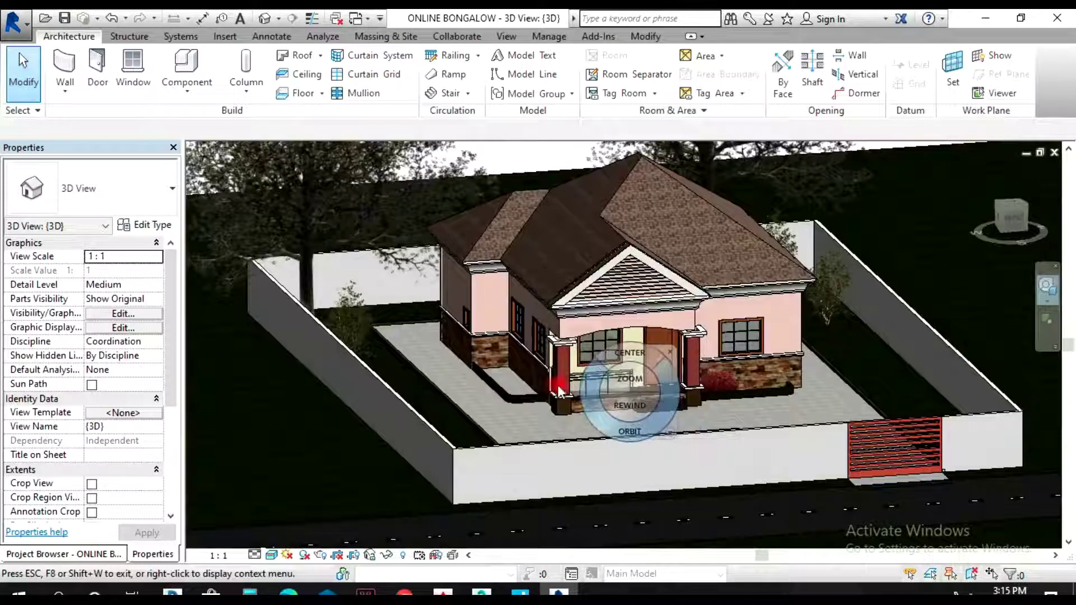
{"action": "left_click_drag", "start_coordinate": [559, 385], "coordinate": [535, 385]}
{"action": "left_click", "coordinate": [945, 539]}
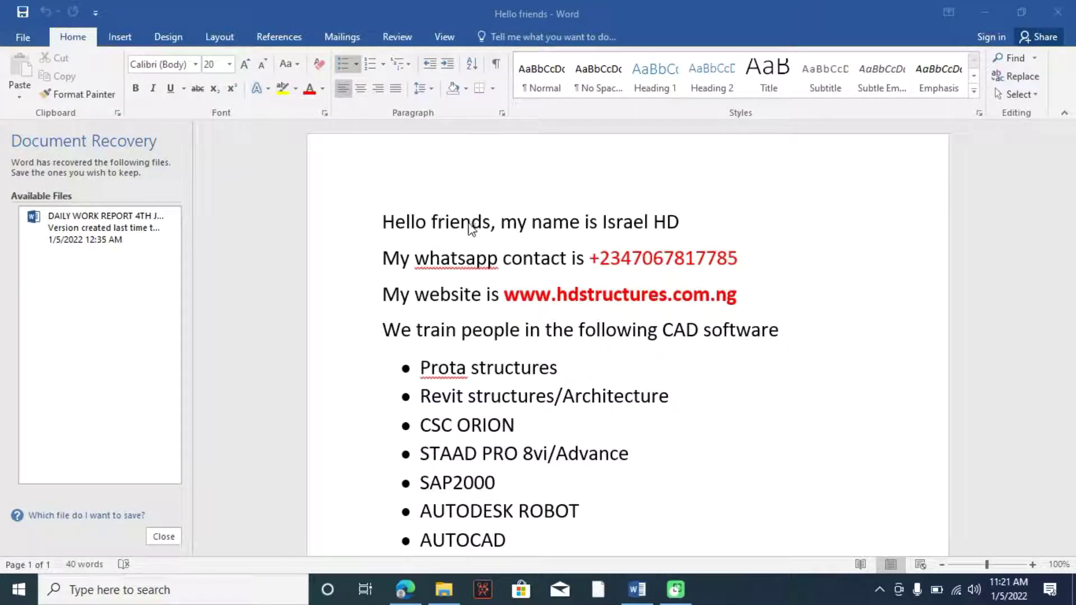
- Switch to the Word document and read through its contact details, website and list of CAD software courses
{"action": "scroll", "coordinate": [519, 263], "scroll_direction": "down", "scroll_amount": 3}
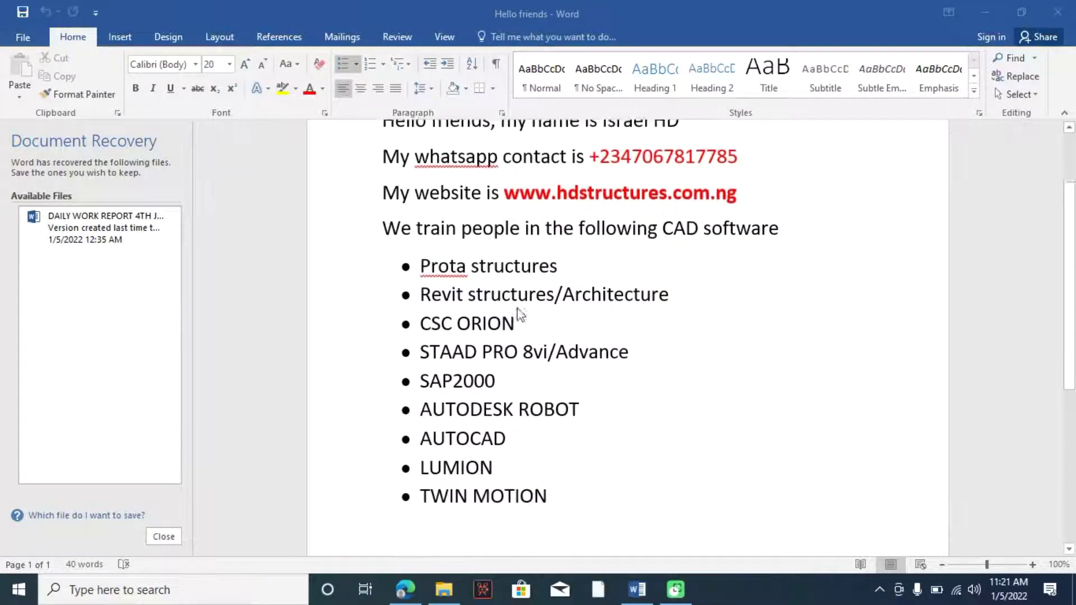
{"action": "scroll", "coordinate": [537, 499], "scroll_direction": "up", "scroll_amount": 2}
{"action": "scroll", "coordinate": [352, 354], "scroll_direction": "down", "scroll_amount": 3}
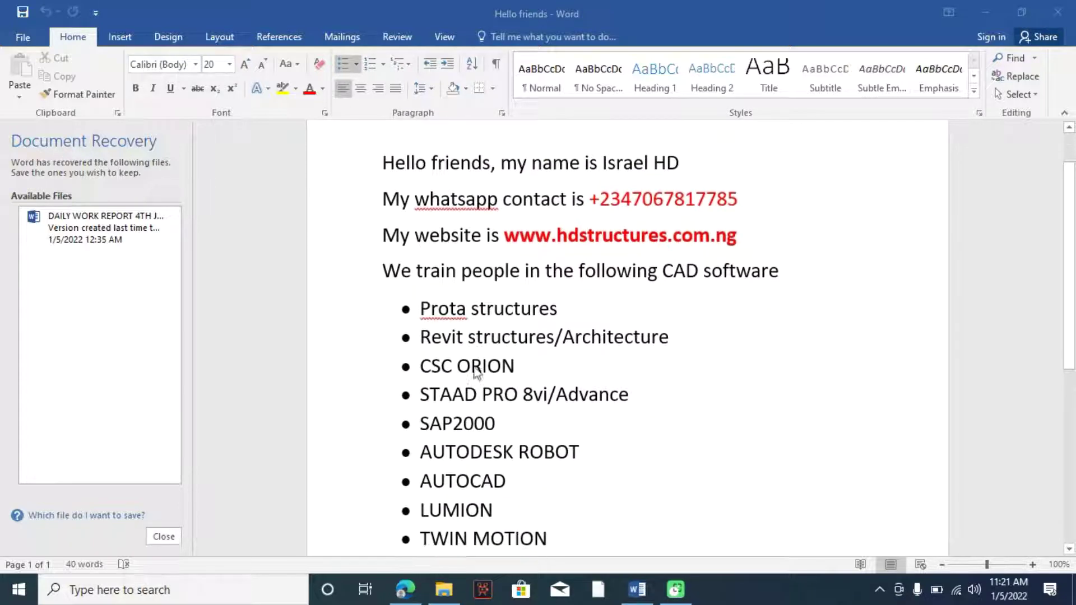
{"action": "scroll", "coordinate": [473, 463], "scroll_direction": "up", "scroll_amount": 3}
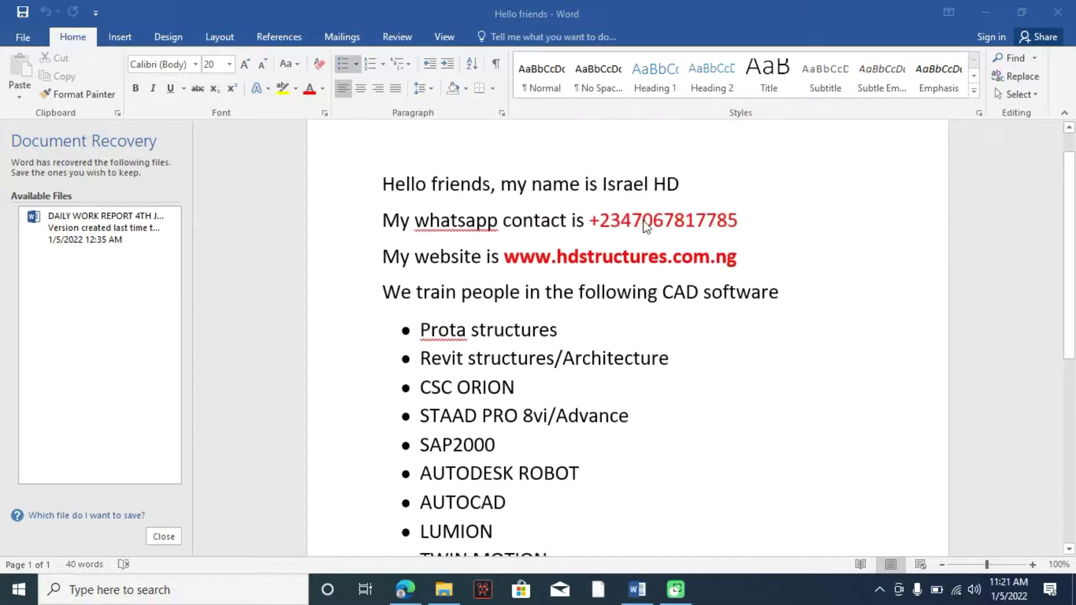
{"action": "scroll", "coordinate": [456, 247], "scroll_direction": "down", "scroll_amount": 1}
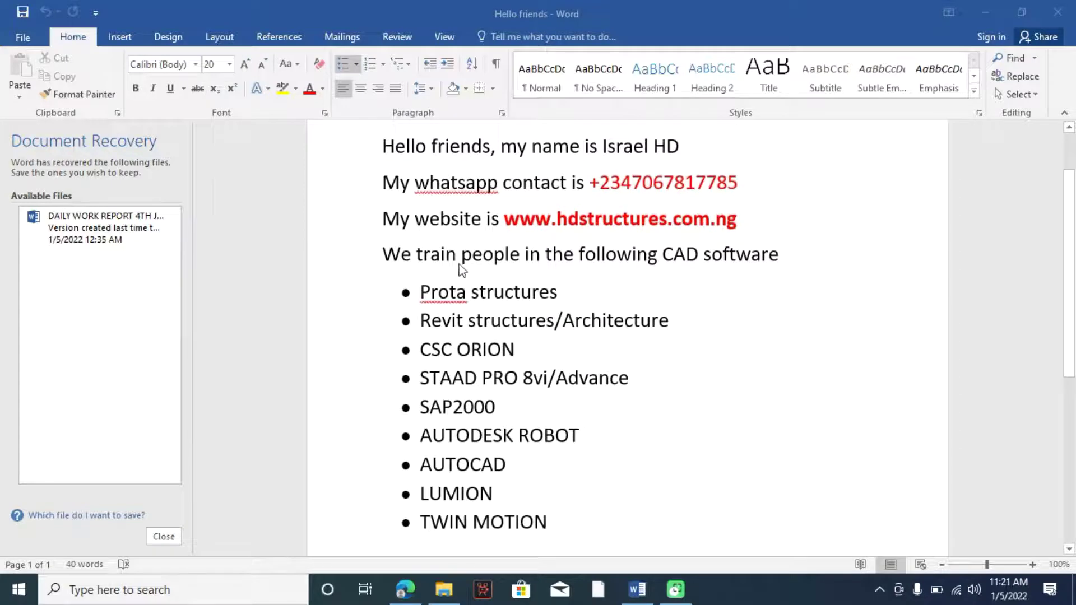
{"action": "scroll", "coordinate": [463, 274], "scroll_direction": "down", "scroll_amount": 1}
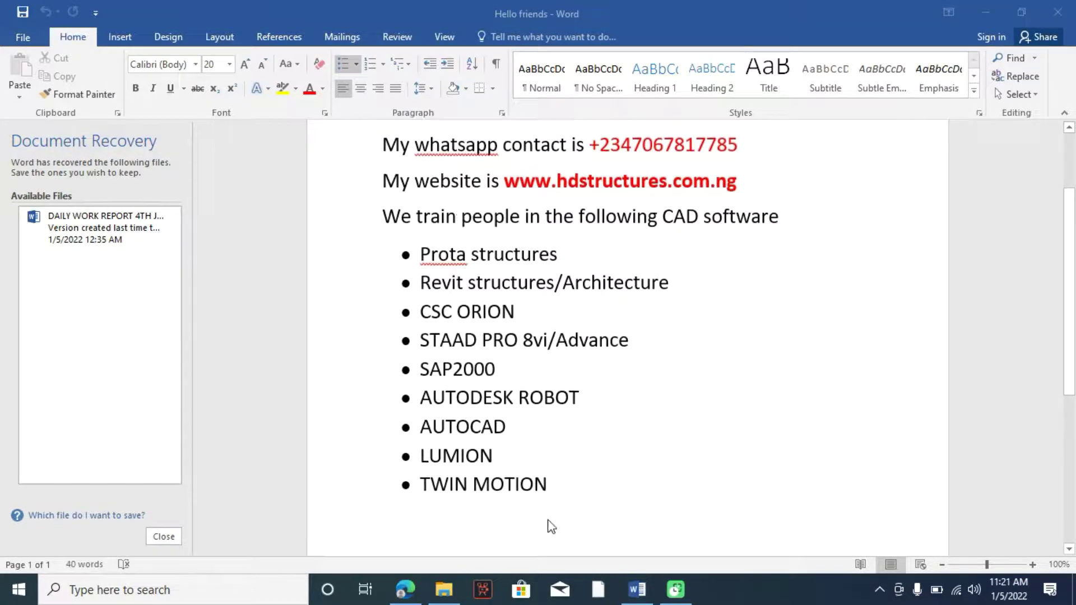
{"action": "scroll", "coordinate": [535, 473], "scroll_direction": "up", "scroll_amount": 1}
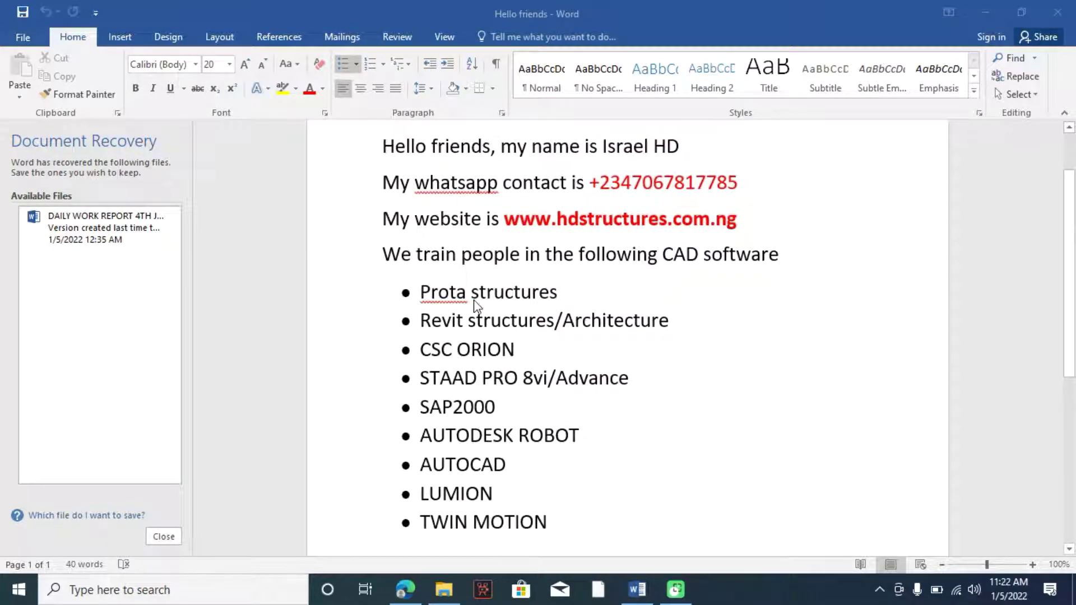
{"action": "scroll", "coordinate": [471, 213], "scroll_direction": "up", "scroll_amount": 1}
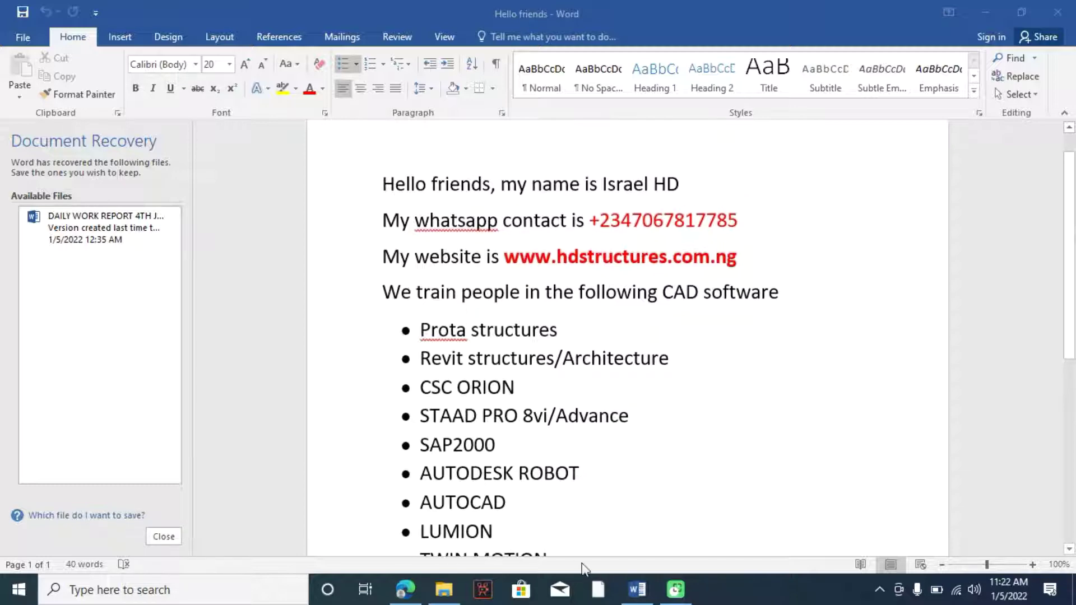
- Switch to the Edge browser and look over the HD Structures home page and its site sections, including Architecture, Structures and Academy
{"action": "left_click", "coordinate": [405, 589]}
{"action": "scroll", "coordinate": [371, 196], "scroll_direction": "up", "scroll_amount": 2}
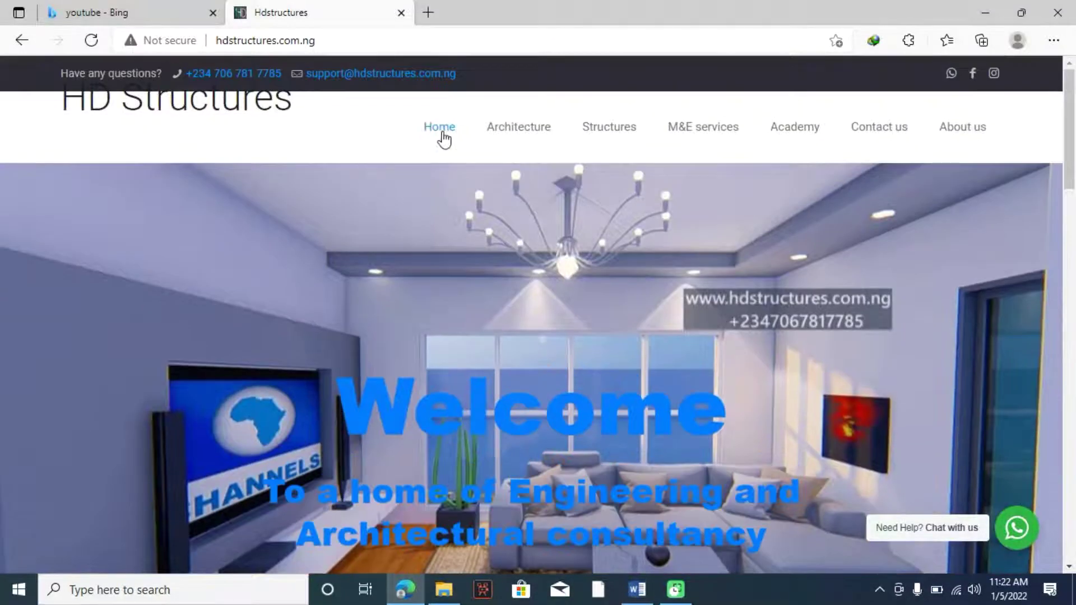
{"action": "mouse_move", "coordinate": [512, 138]}
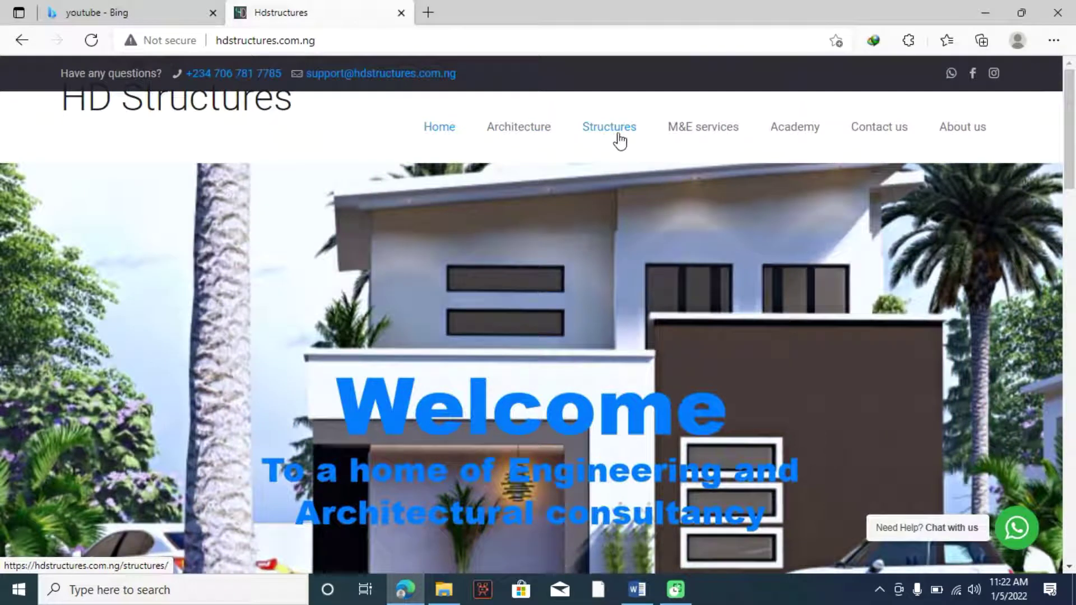
{"action": "mouse_move", "coordinate": [804, 144]}
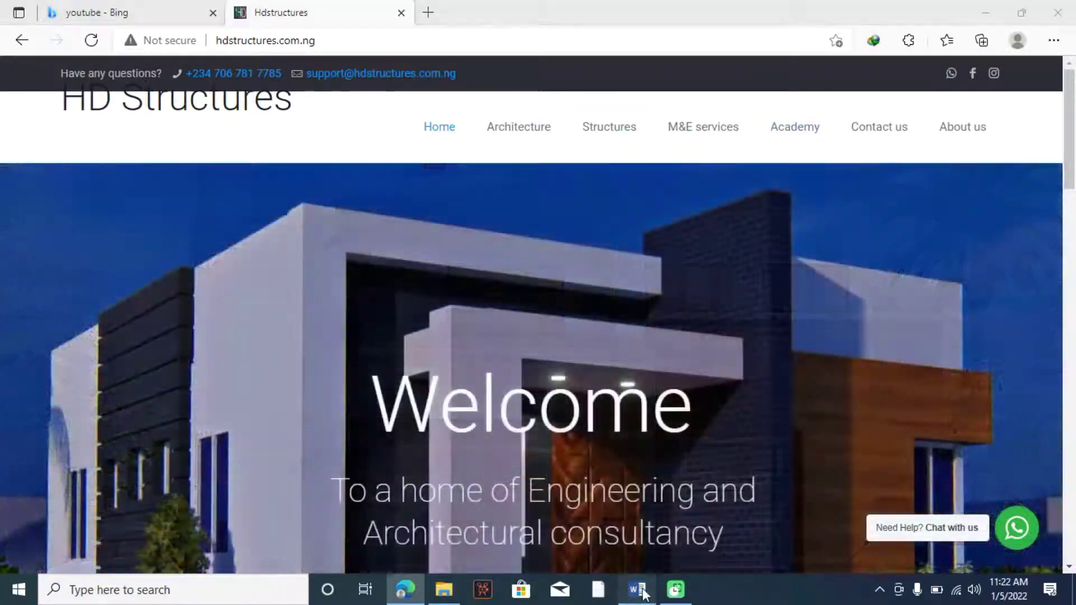
- Return to the Word document and review the CAD software list down to Twin Motion
{"action": "left_click", "coordinate": [637, 589]}
{"action": "scroll", "coordinate": [486, 555], "scroll_direction": "down", "scroll_amount": 1}
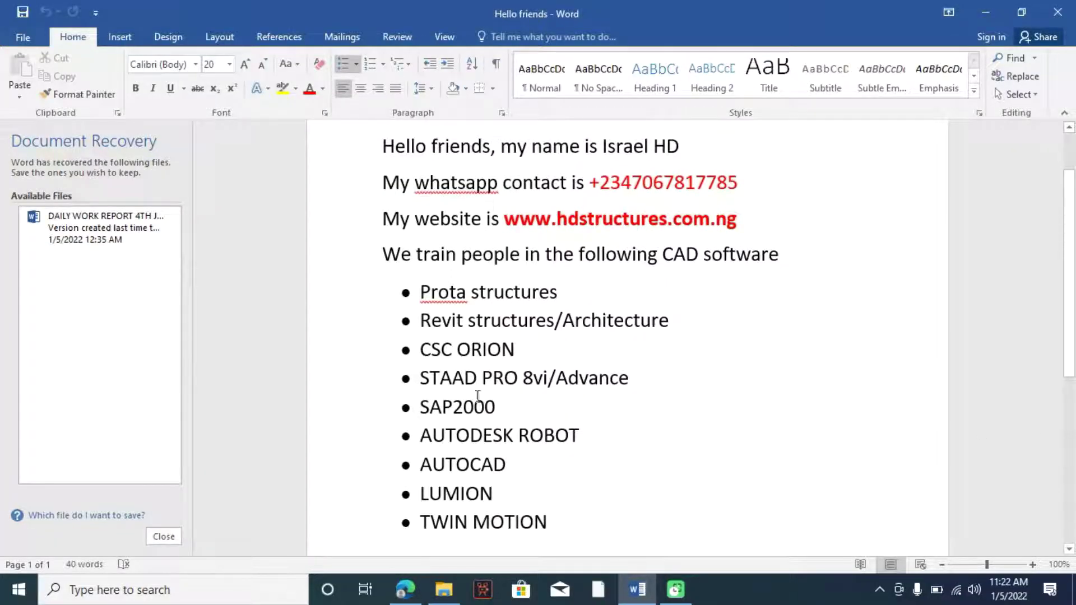
{"action": "scroll", "coordinate": [454, 319], "scroll_direction": "up", "scroll_amount": 2}
{"action": "scroll", "coordinate": [476, 236], "scroll_direction": "down", "scroll_amount": 2}
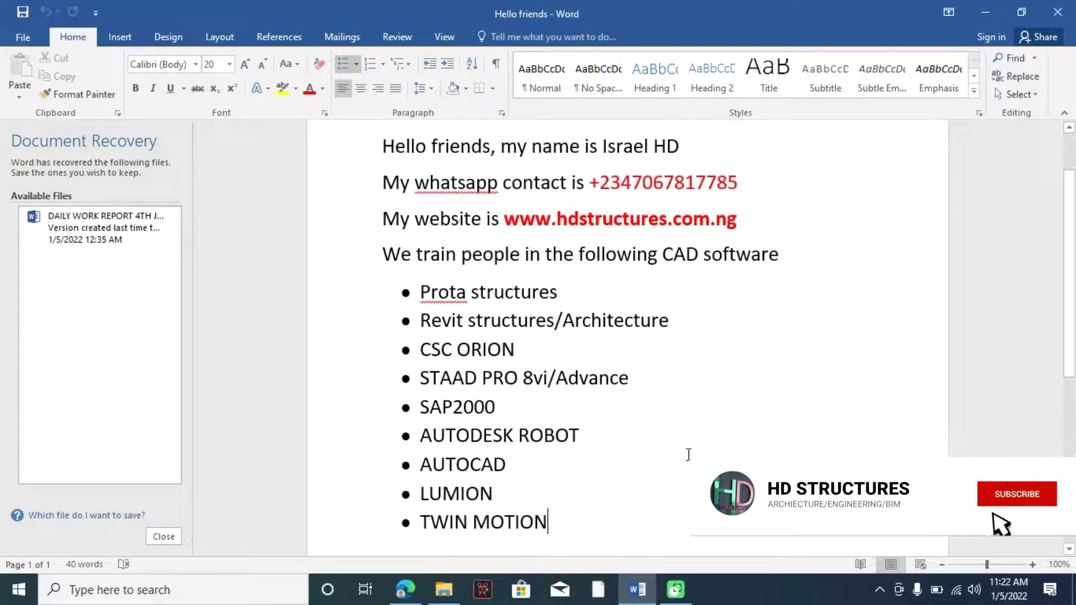
{"action": "scroll", "coordinate": [719, 435], "scroll_direction": "down", "scroll_amount": 1}
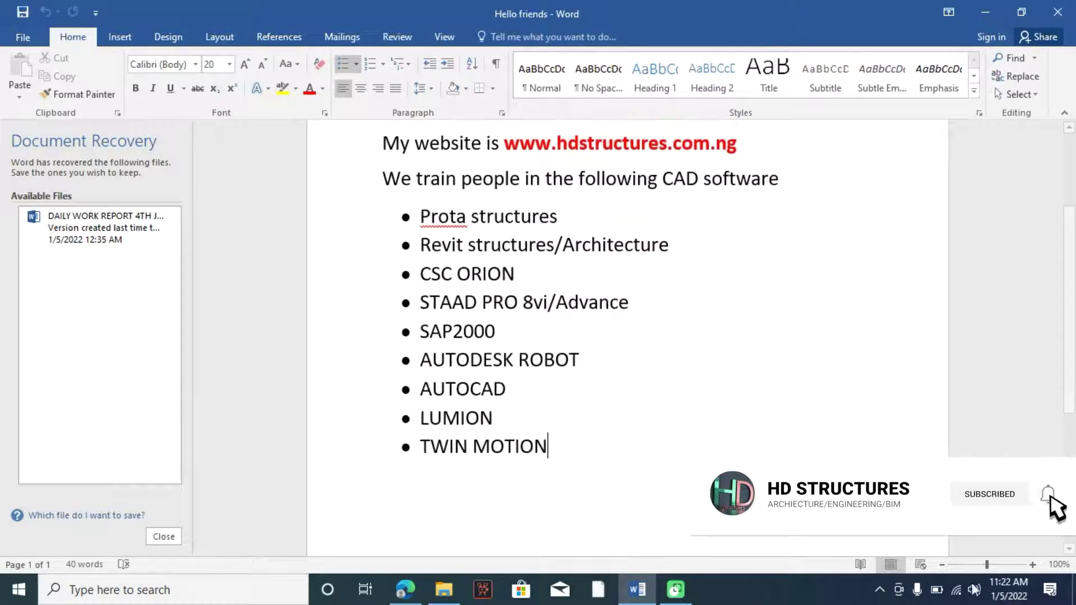